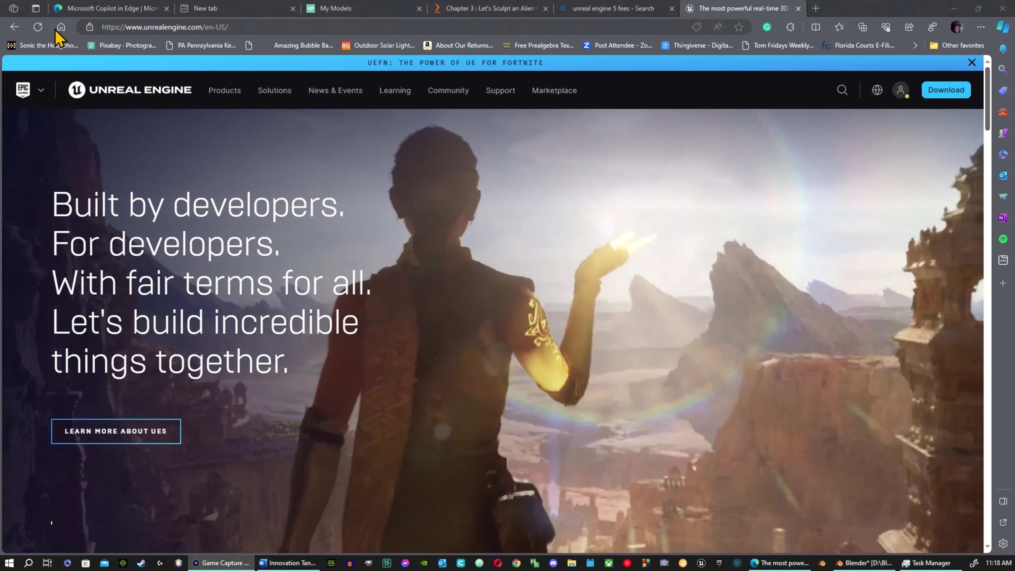
left_click(43, 29)
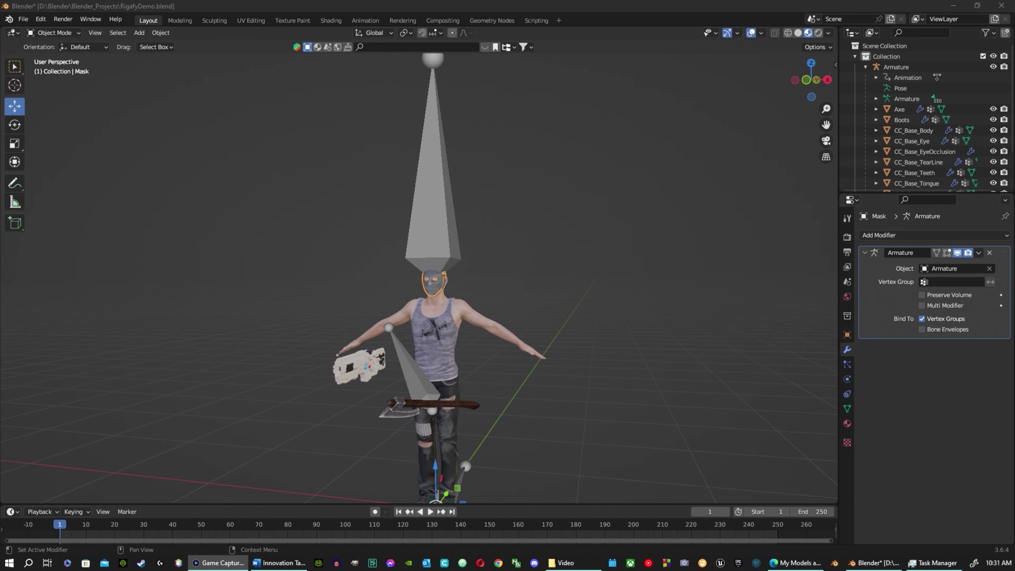
Switch to the browser and look through the models listed on the CGTrader My Models page.
left_click(795, 563)
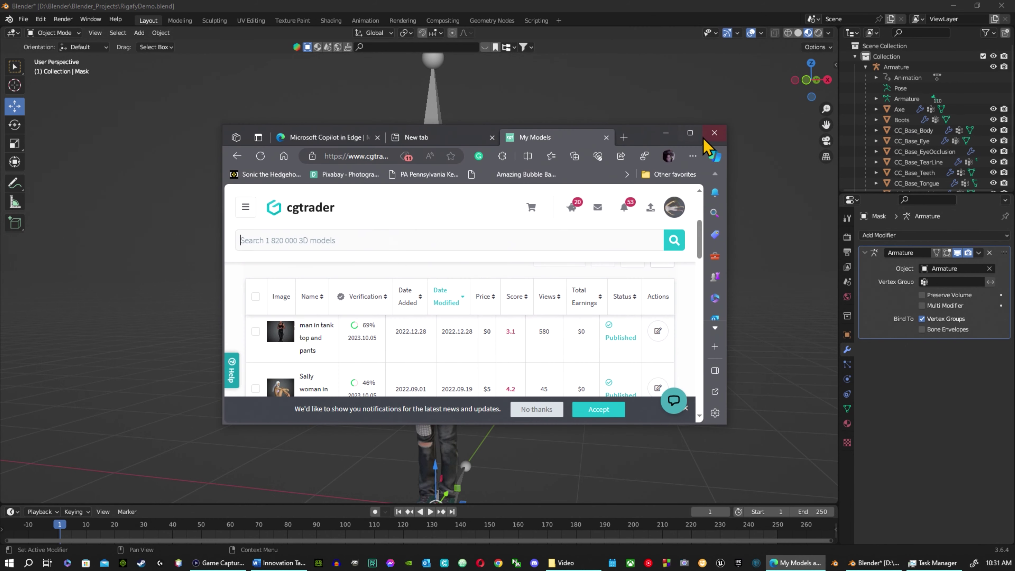
left_click(688, 134)
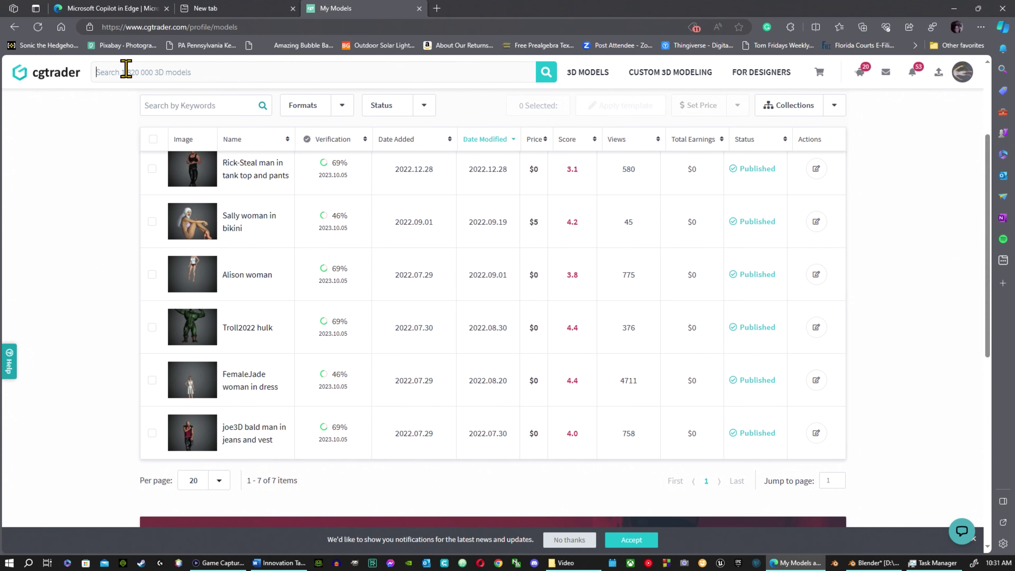
key("F5")
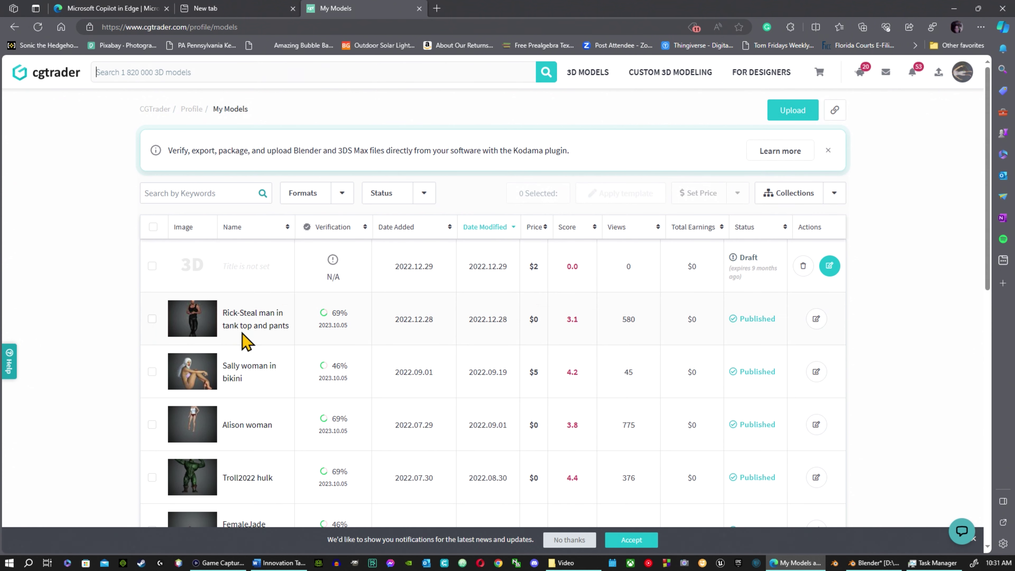
scroll(206, 435, "down", 5)
scroll(272, 295, "up", 5)
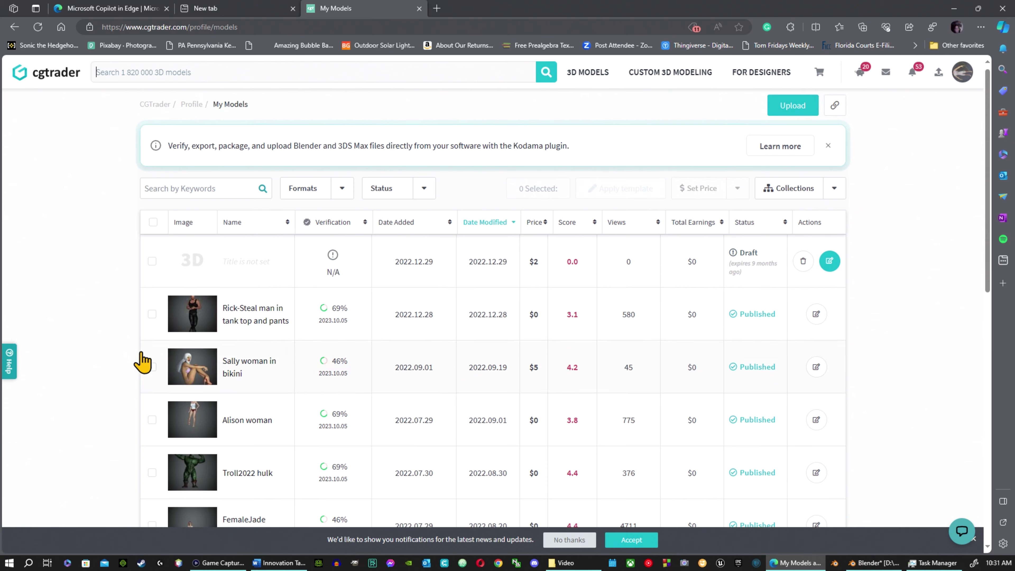
scroll(192, 390, "down", 5)
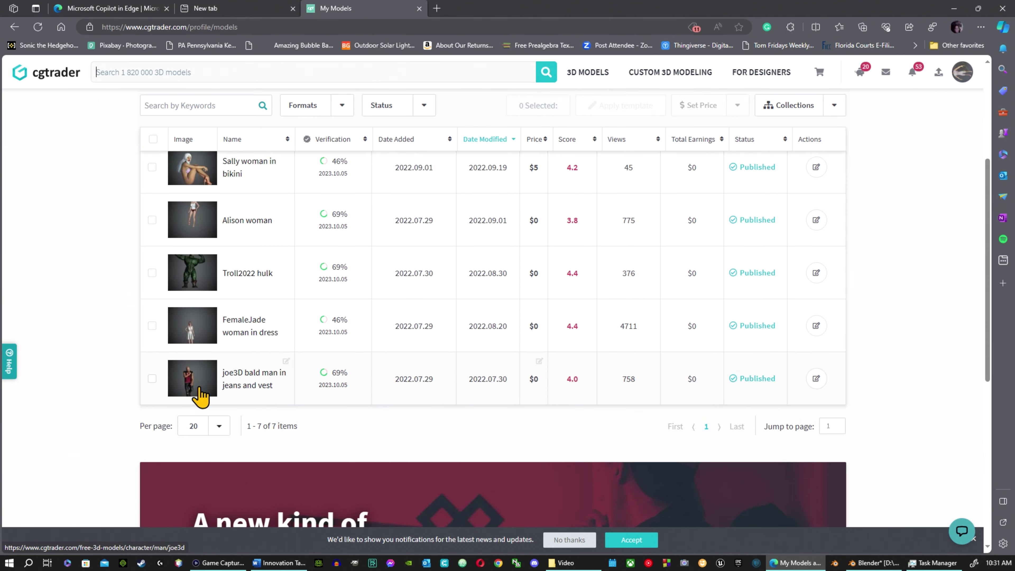
scroll(619, 370, "up", 5)
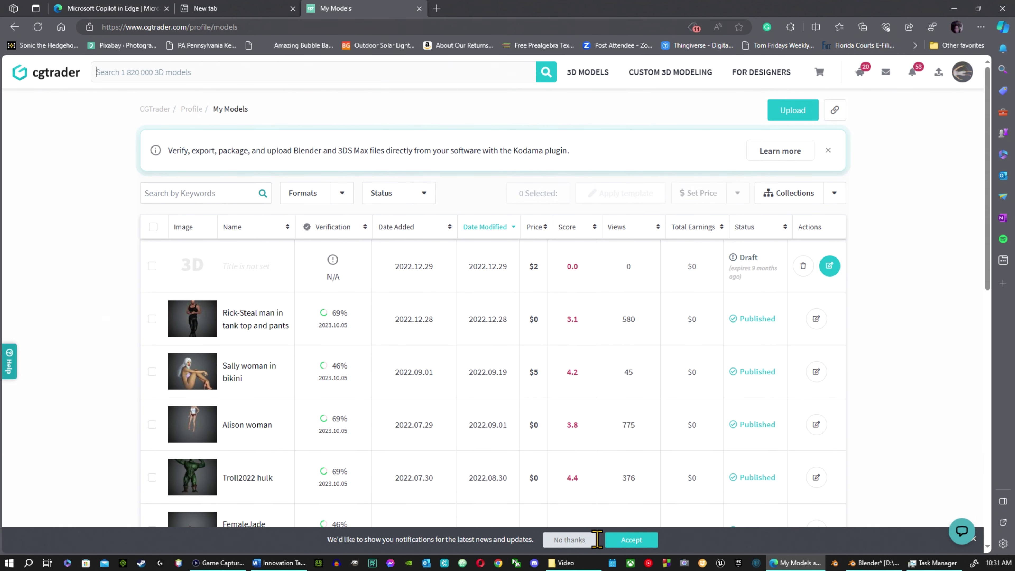
Switch back to Blender and remove the Armature modifier from the defaultMaterial object beside the character's hand.
key("alt+Tab")
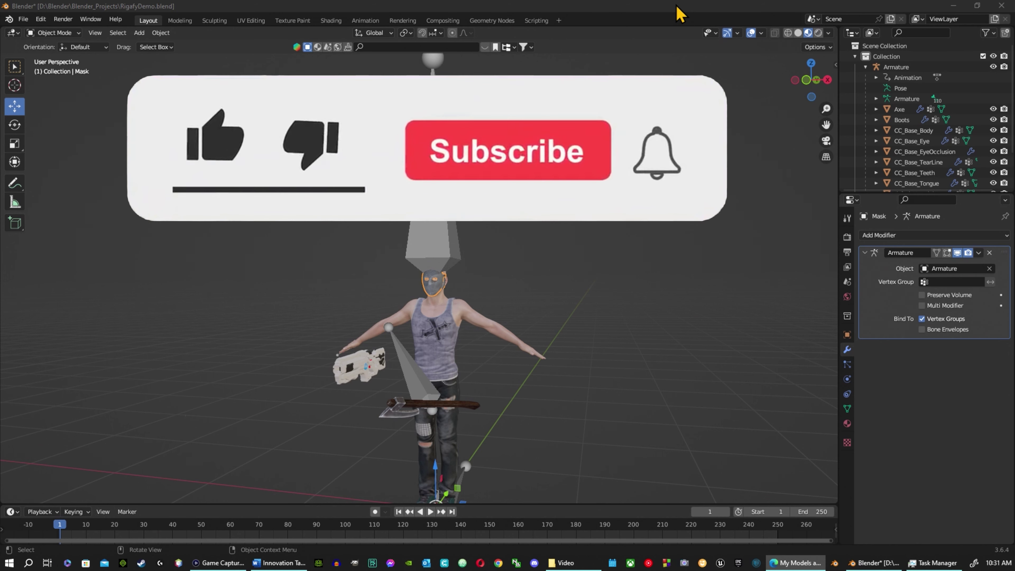
middle_click_drag(456, 312, 473, 342)
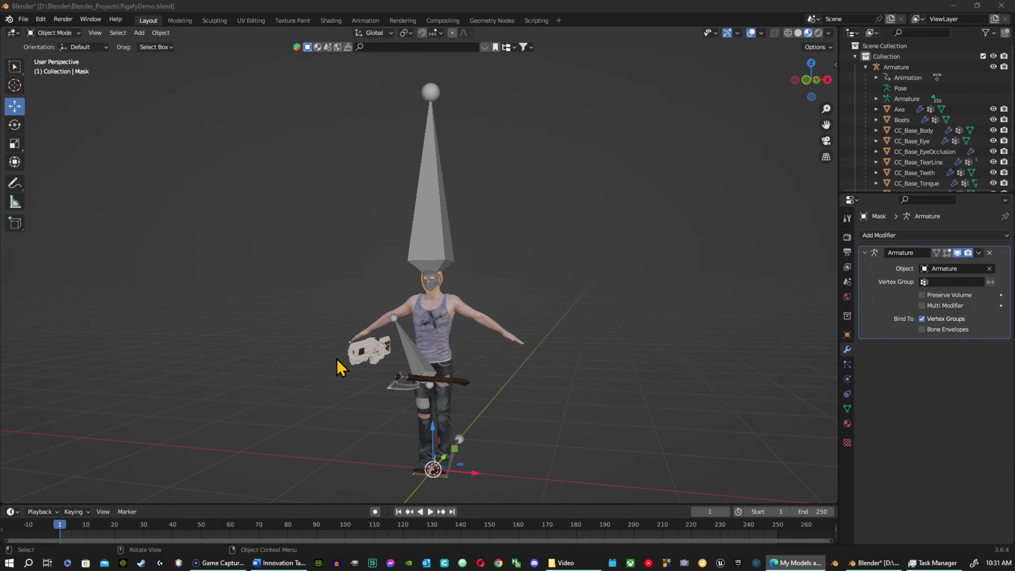
left_click(362, 353)
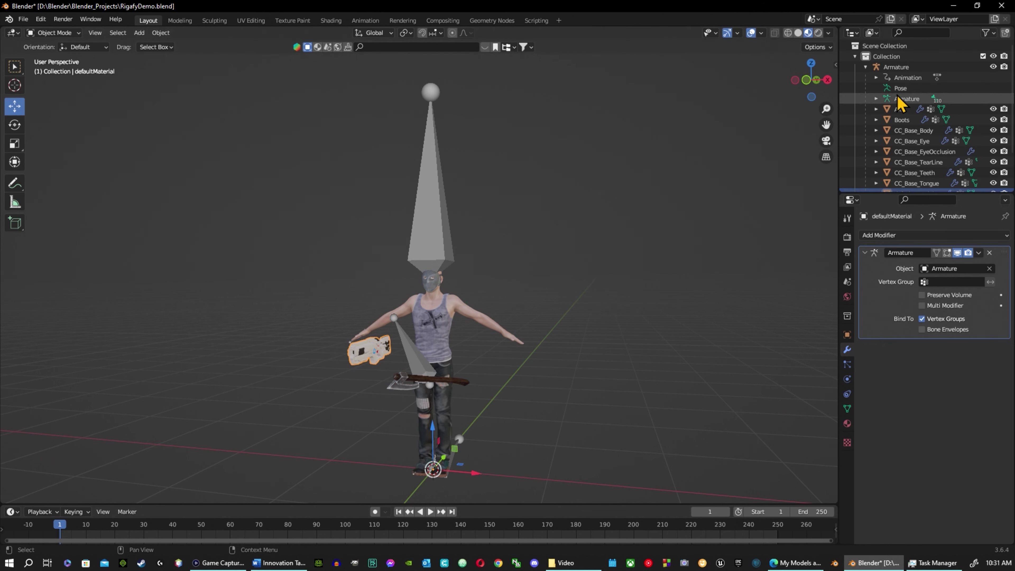
left_click(865, 67)
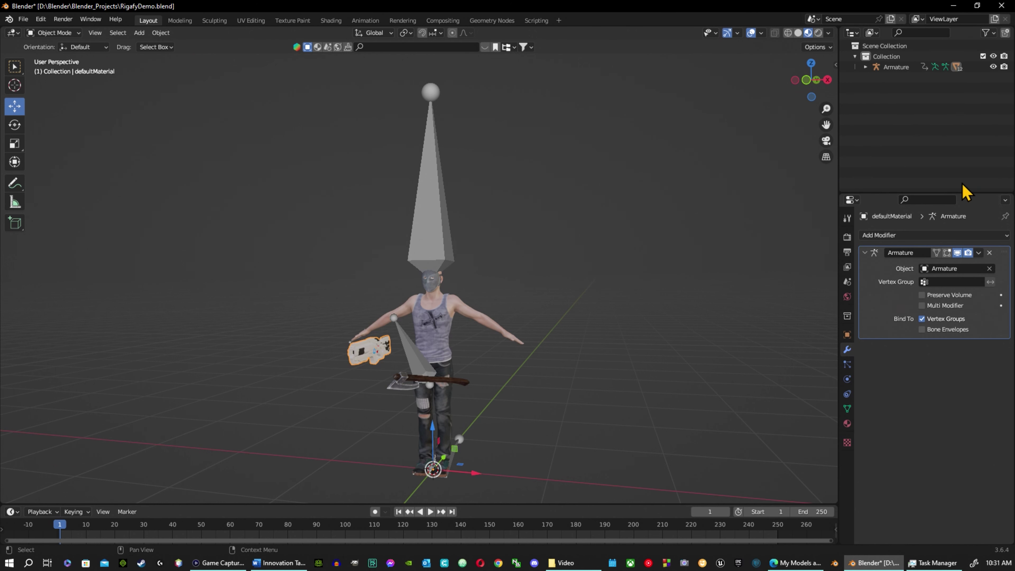
left_click(989, 253)
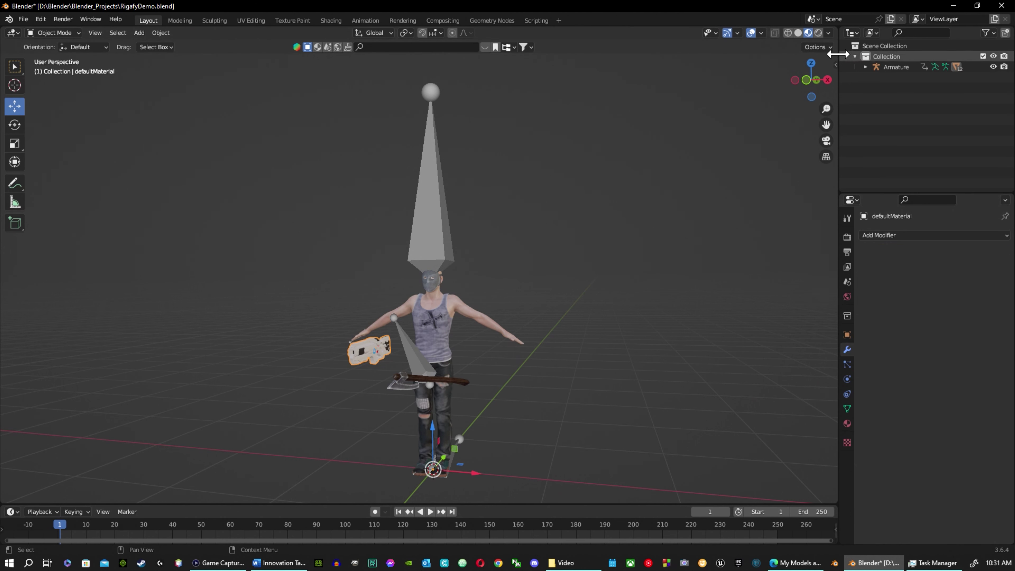
Expand the Armature hierarchy and select everything from the Armature down to Tank_Top.
left_click(871, 67)
left_click(865, 67)
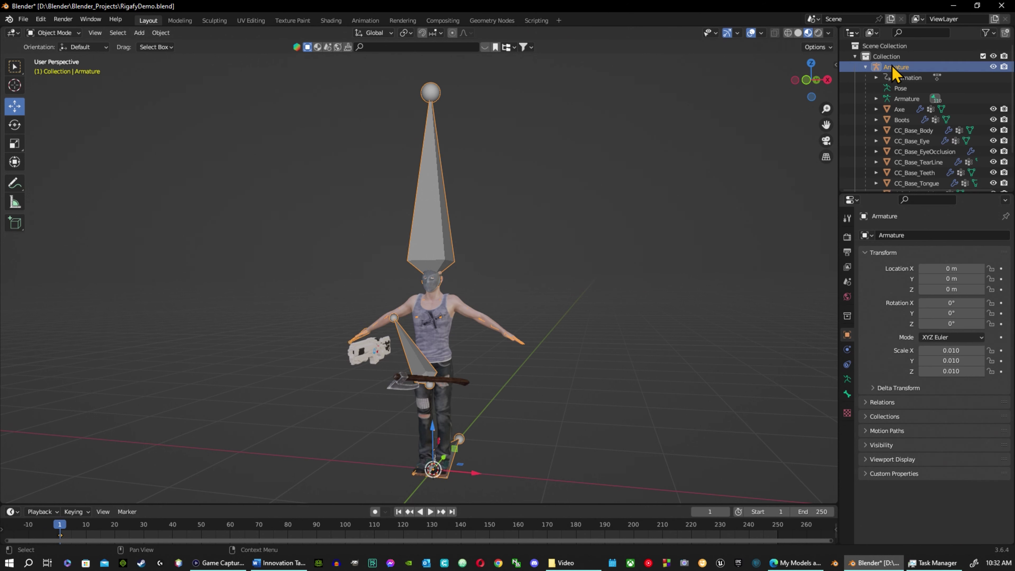
scroll(867, 187, "down", 3)
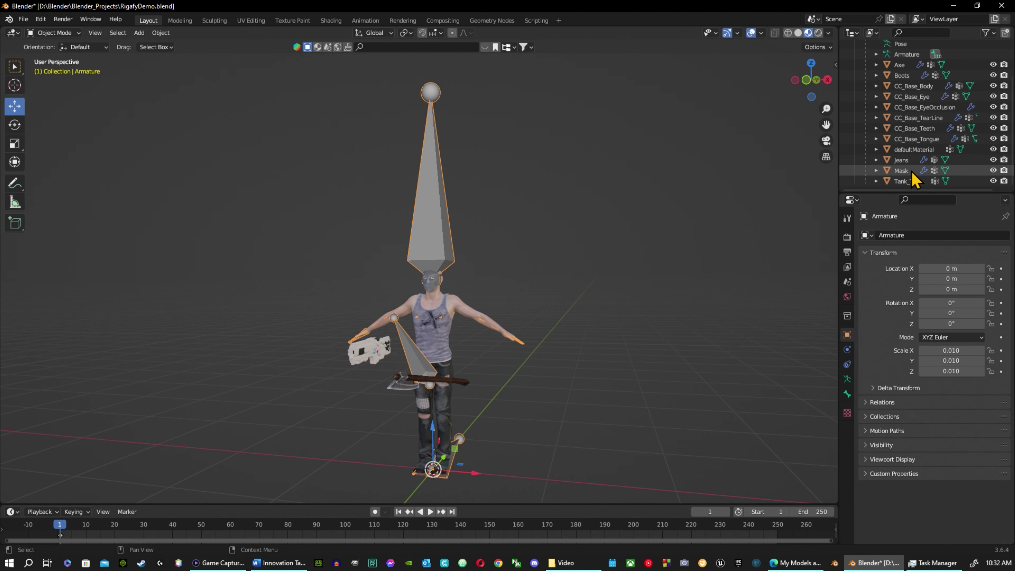
left_click(915, 183)
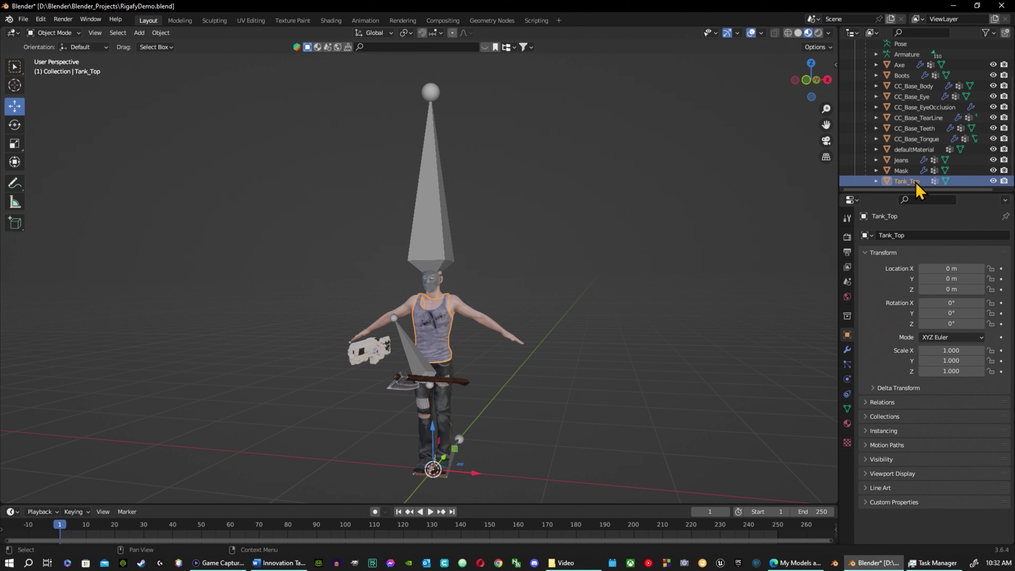
scroll(917, 182, "up", 3)
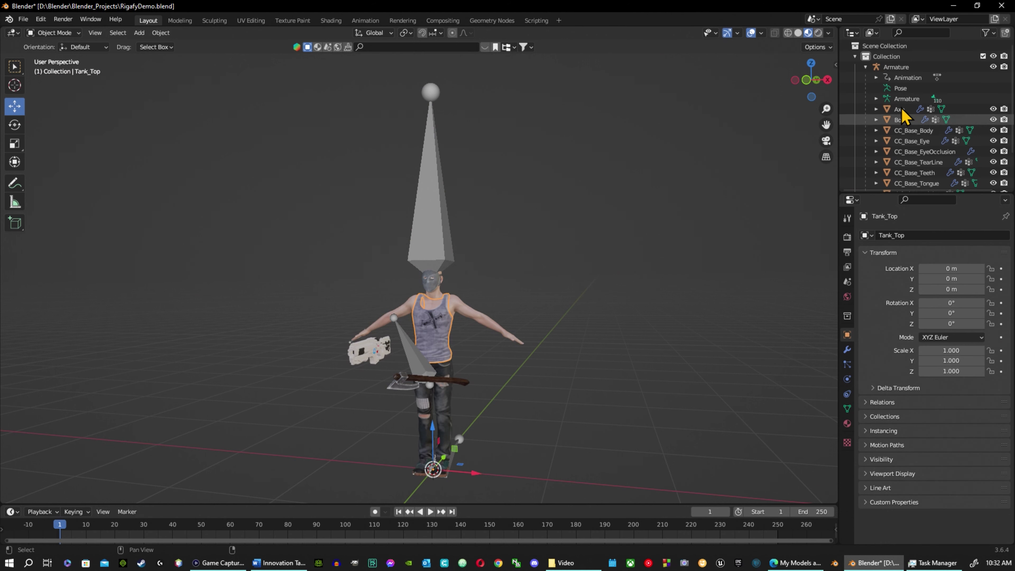
double_click(913, 69)
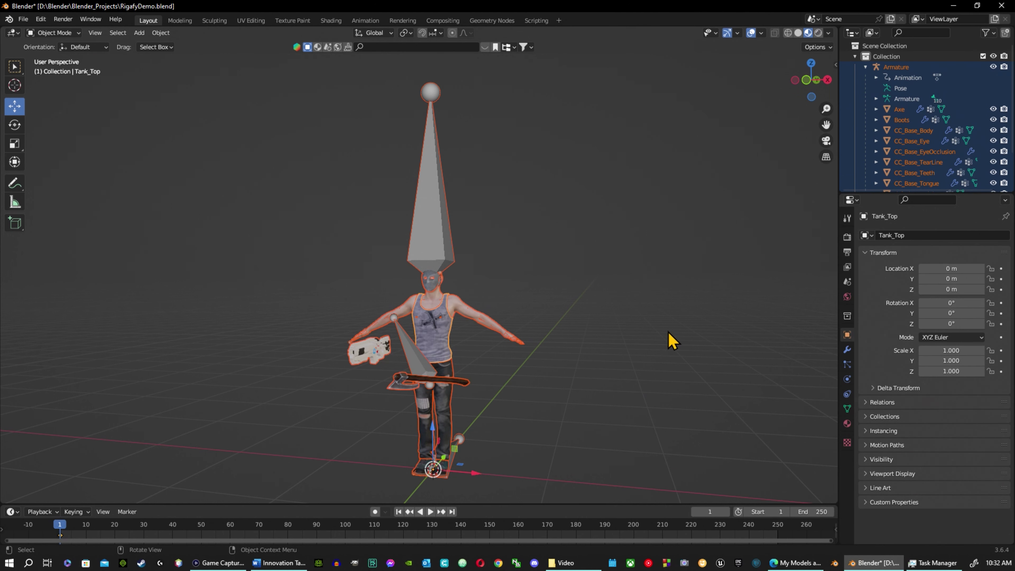
Make the Armature the active object while keeping all of its child meshes selected.
left_click(672, 339)
key("ctrl+z")
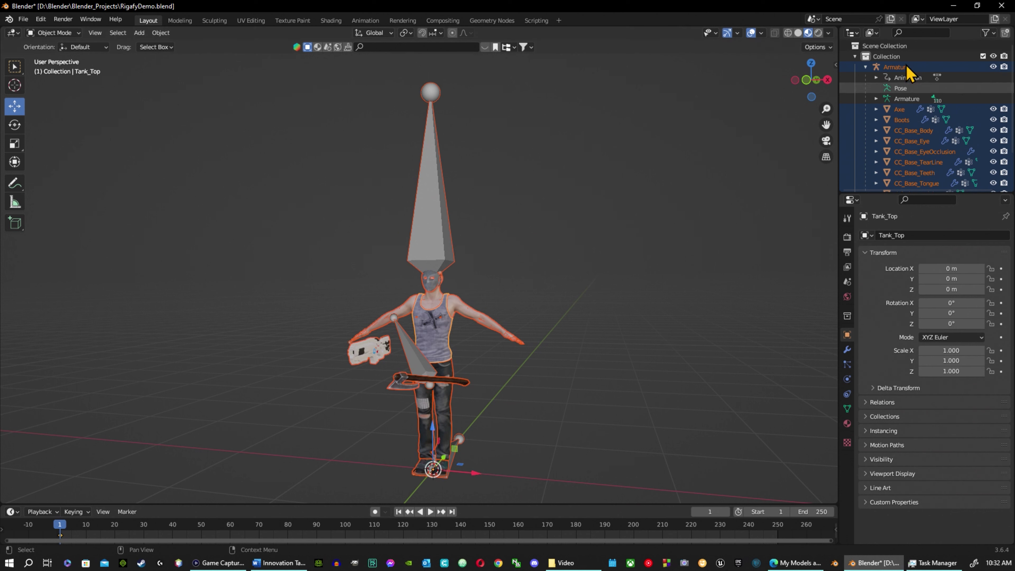
scroll(930, 145, "down", 3)
scroll(926, 150, "up", 3)
scroll(926, 154, "down", 3)
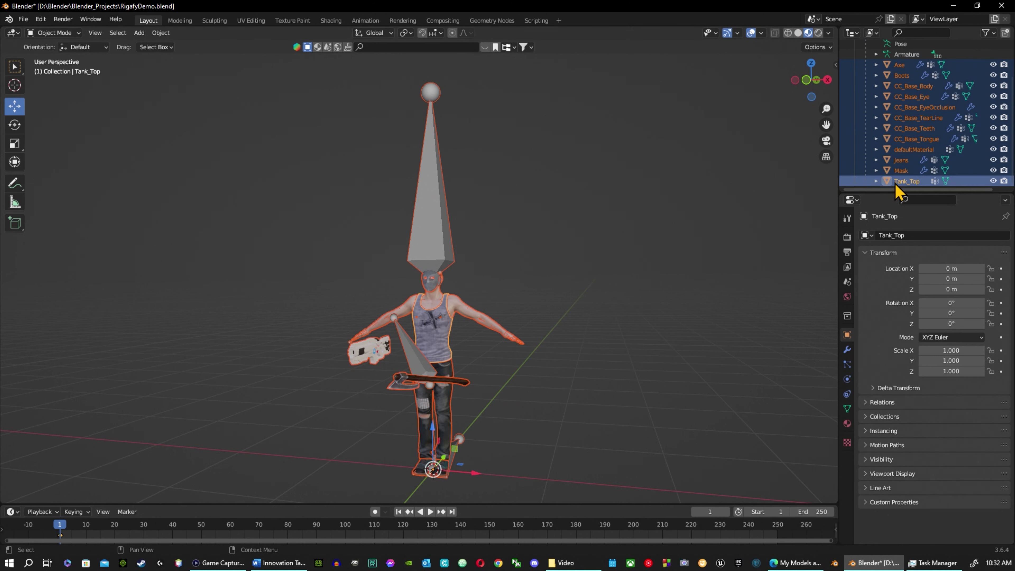
scroll(910, 140, "up", 3)
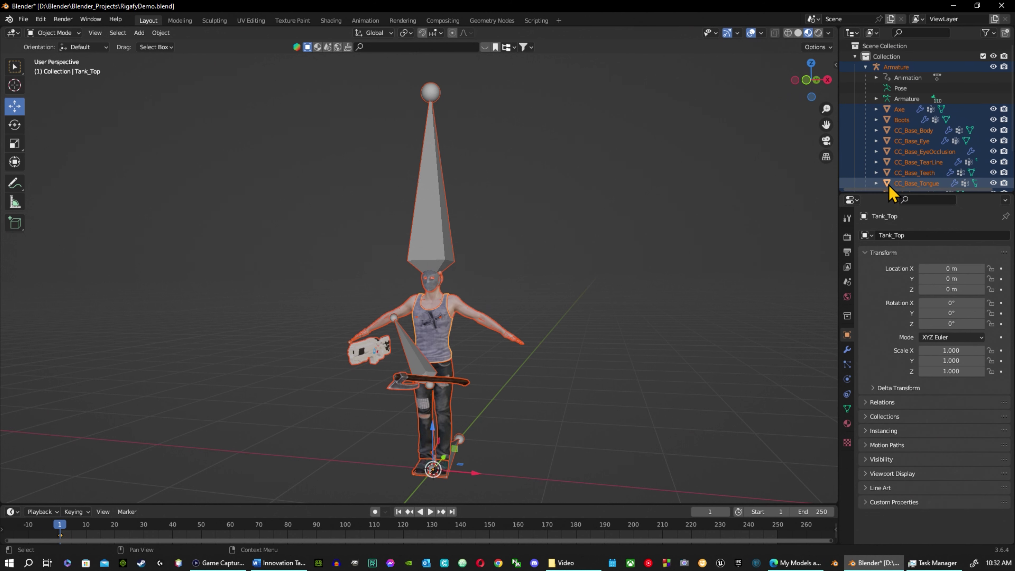
left_click(903, 68)
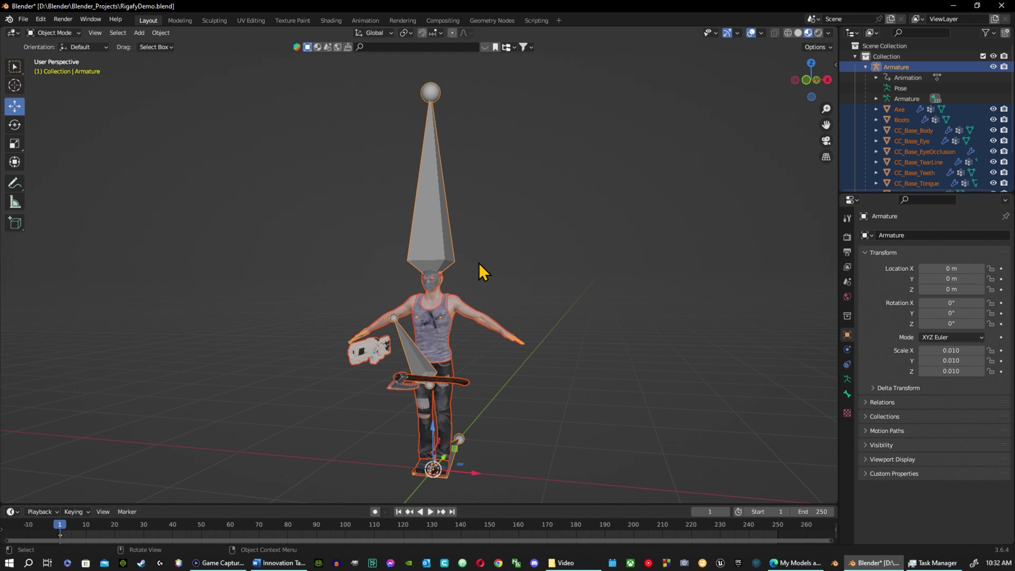
Try Clear Parent on the selected meshes without keeping their transformation, and undo it.
right_click(491, 267)
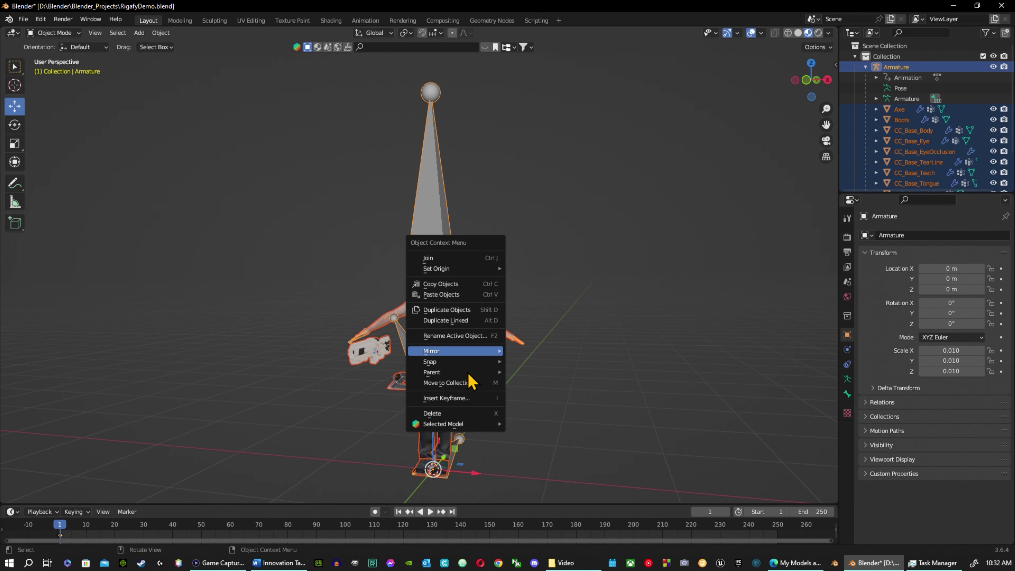
mouse_move(470, 376)
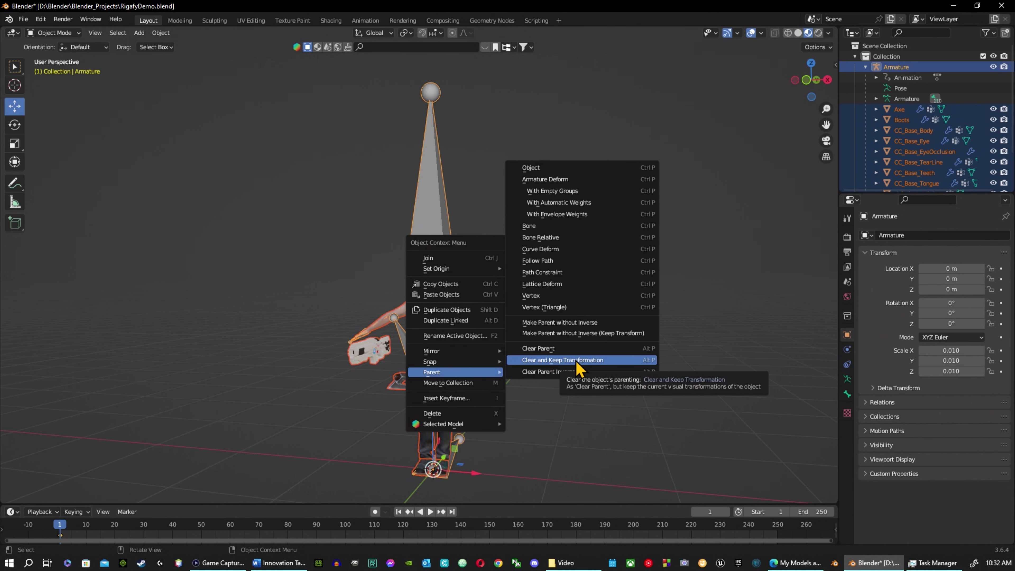
left_click(584, 353)
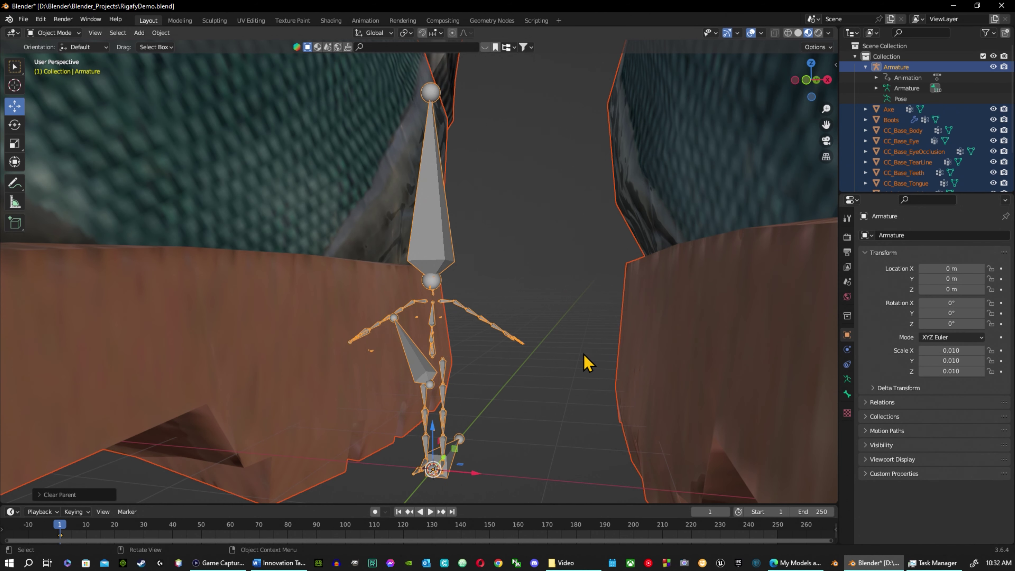
key("ctrl+z")
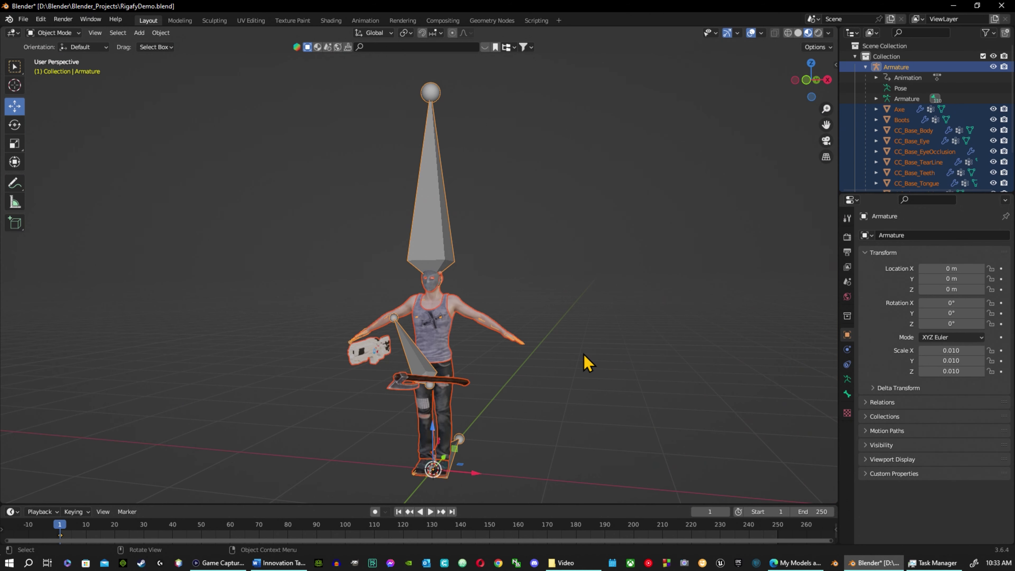
Unparent the selected meshes from the Armature with Clear and Keep Transformation, and deselect everything.
right_click(586, 361)
mouse_move(586, 359)
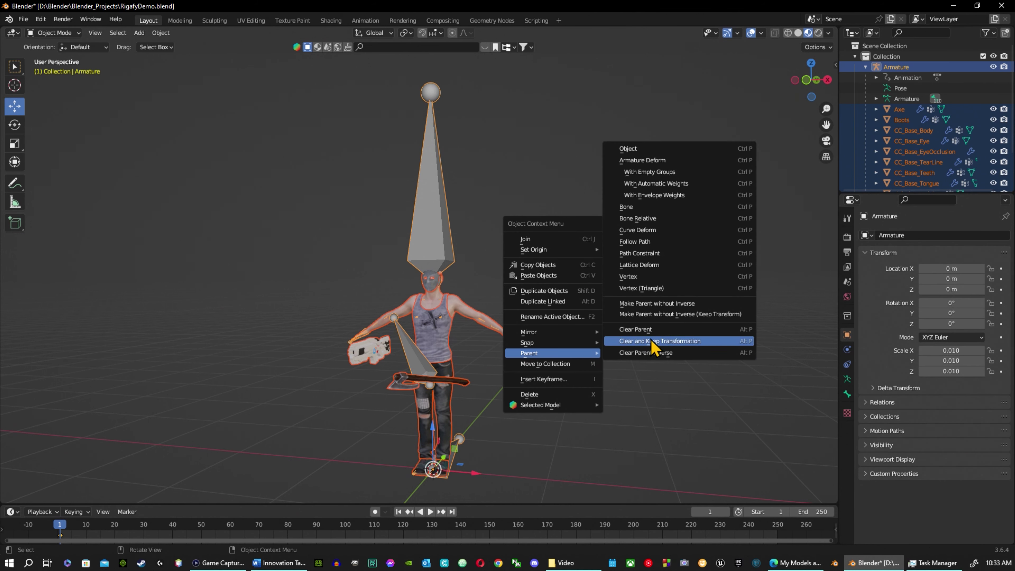
left_click(684, 342)
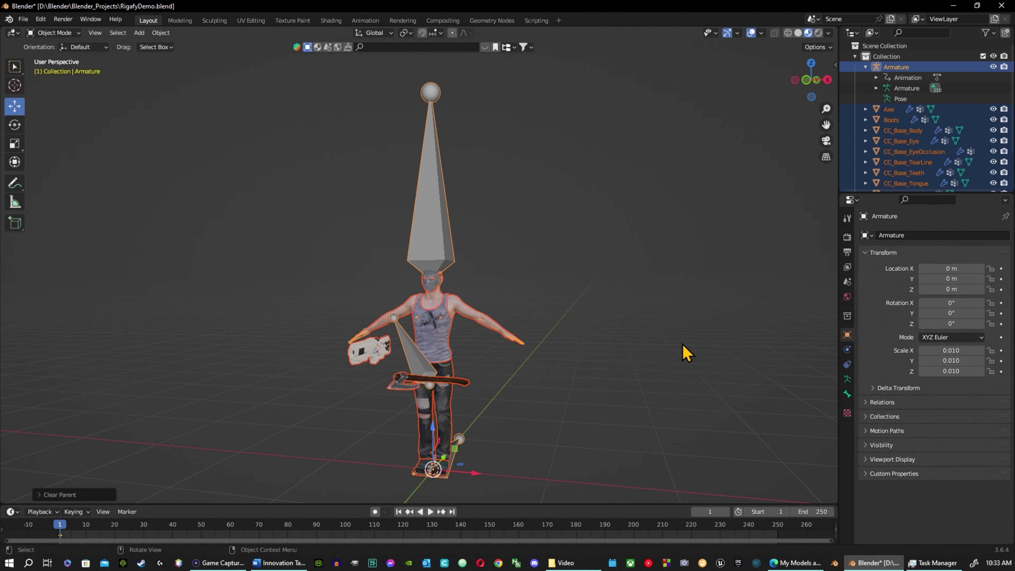
left_click(675, 174)
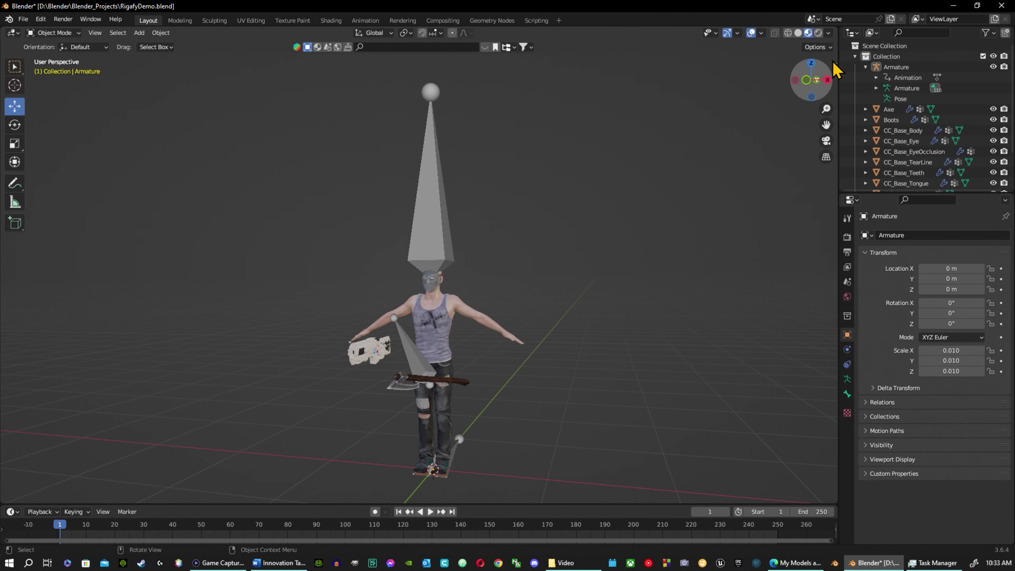
Collapse the Armature's hierarchy and delete the Armature from the scene.
left_click(866, 67)
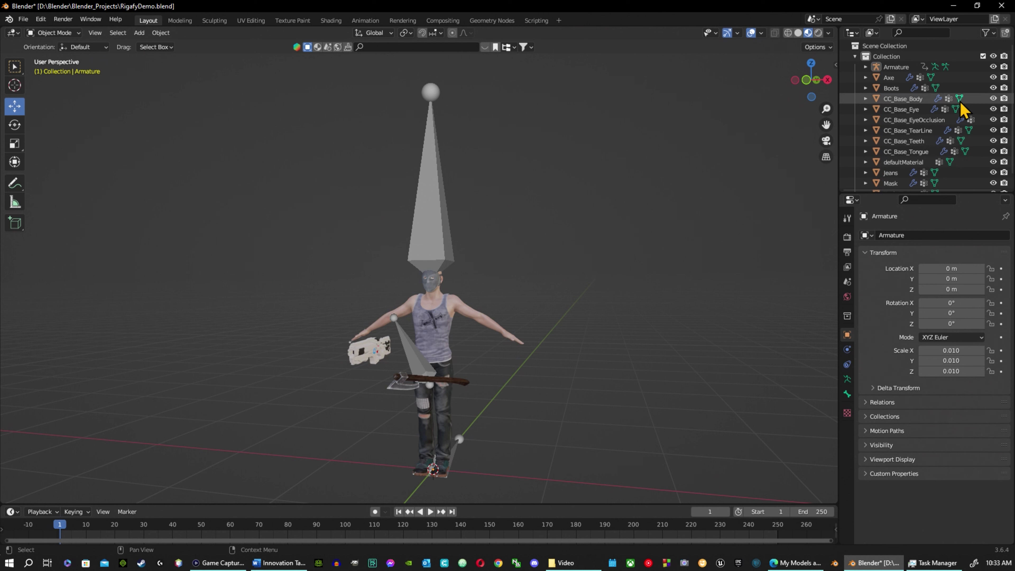
left_click(901, 69)
key("Delete")
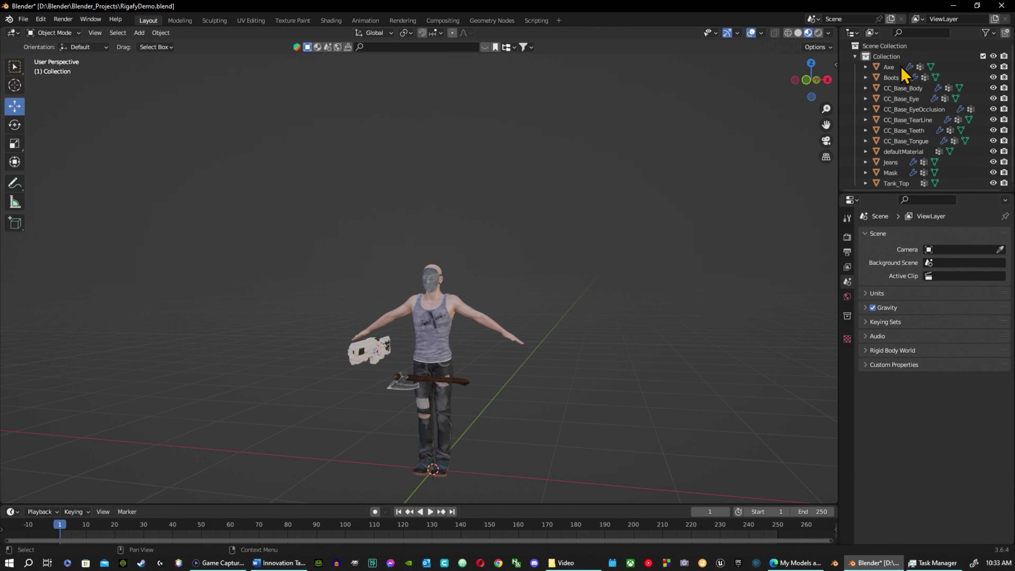
Move the defaultMaterial gun and the Axe together into a new collection named Wep.
left_click(386, 352)
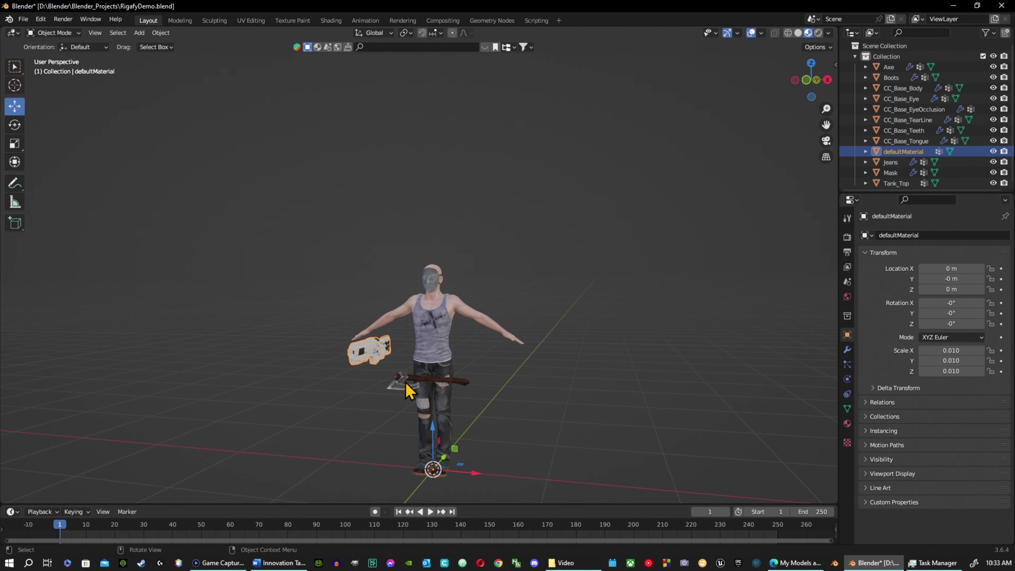
left_click(407, 387, "shift")
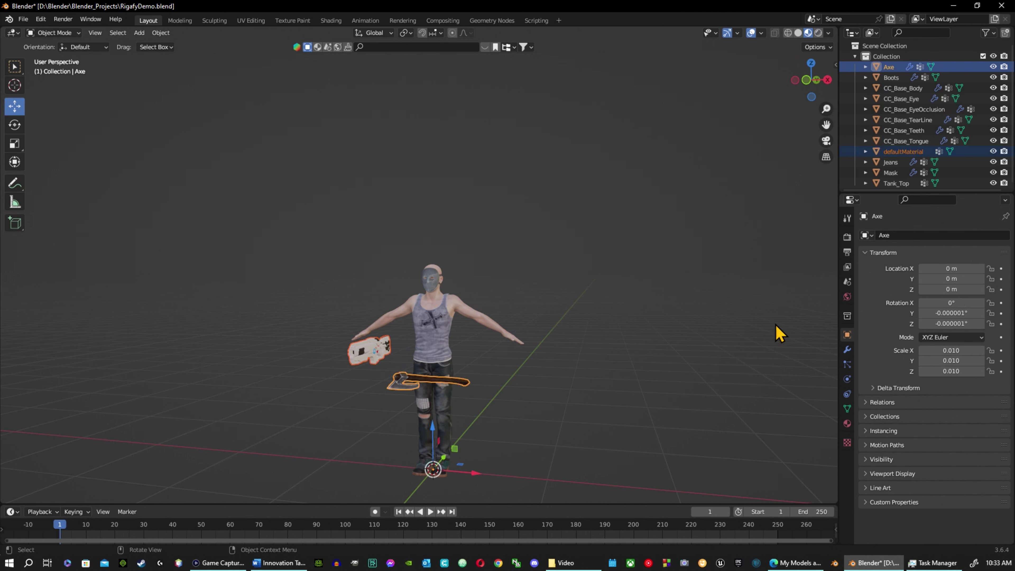
key("m")
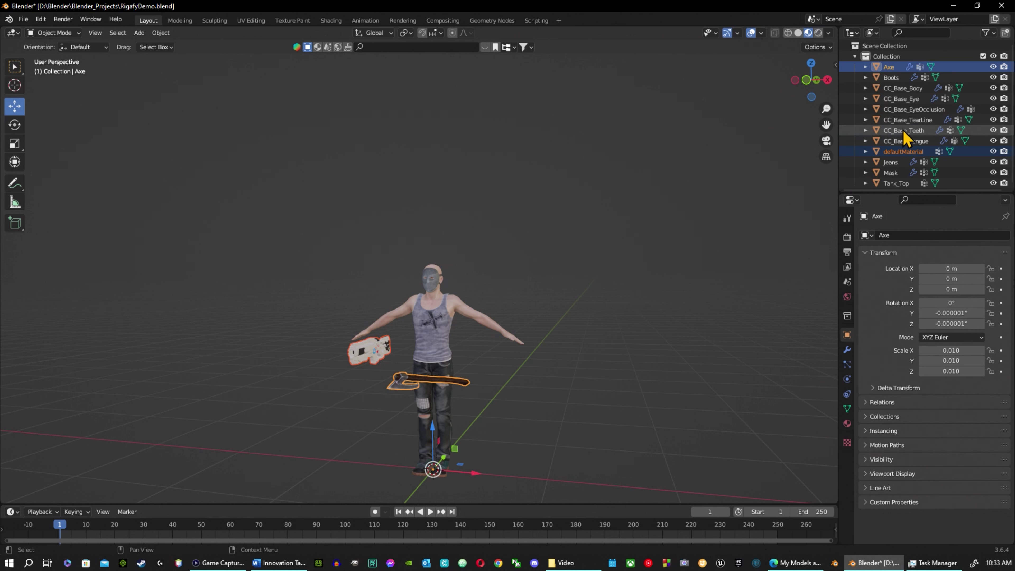
key("m")
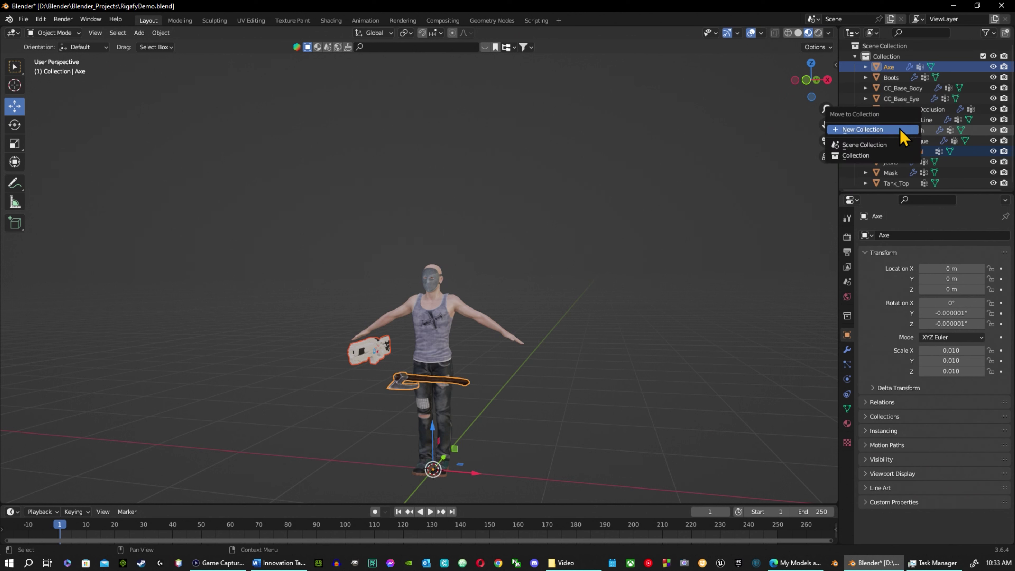
left_click(901, 130)
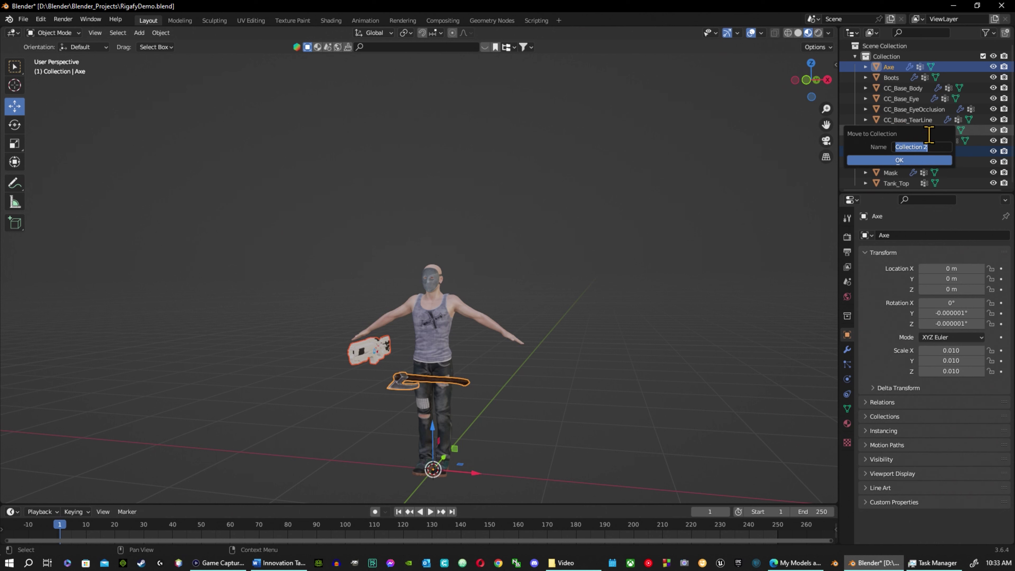
type("Wep")
left_click(912, 160)
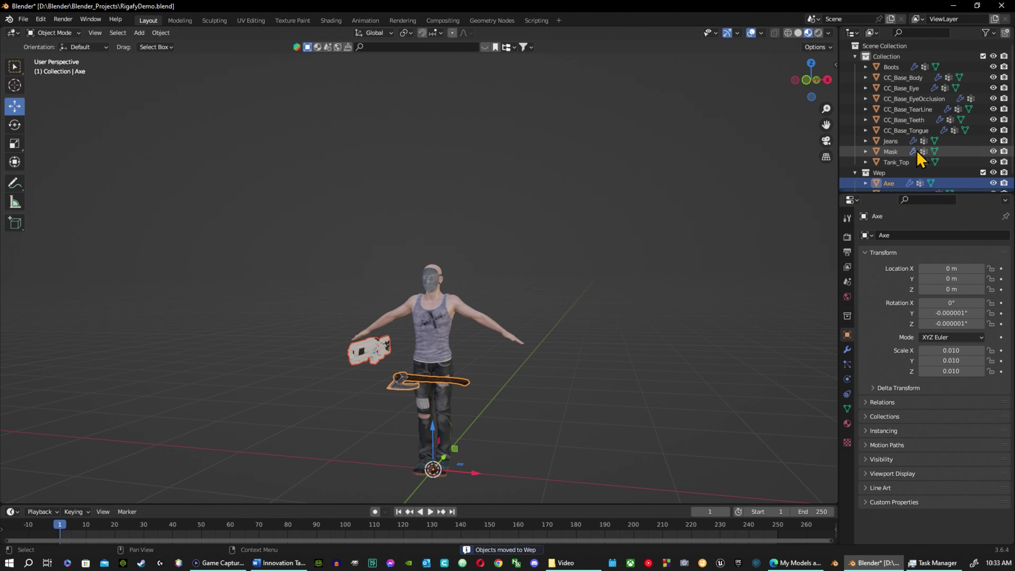
Toggle the visibility of defaultMaterial off and on, and hide the whole Wep collection.
scroll(894, 174, "down", 1)
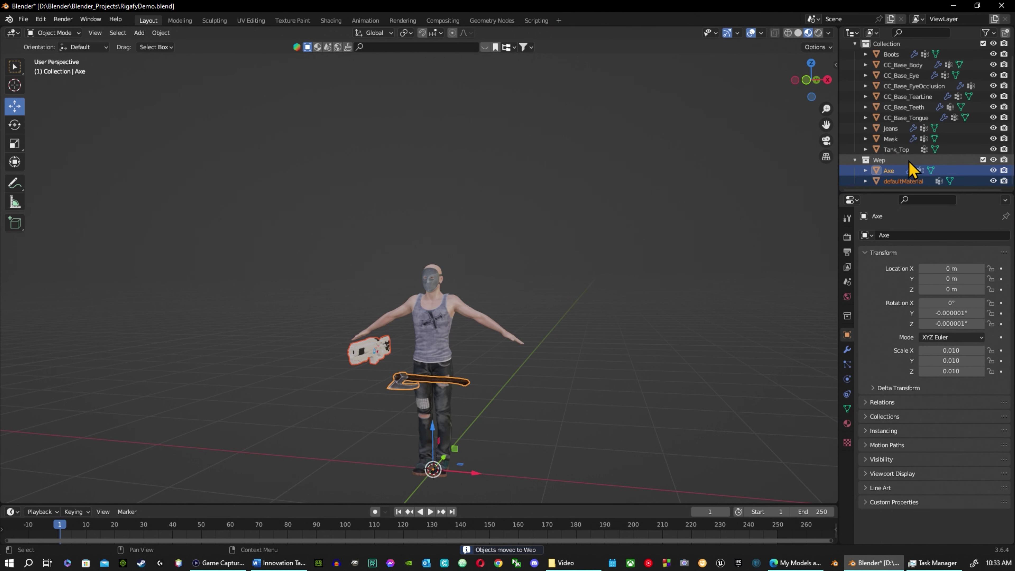
left_click(853, 160)
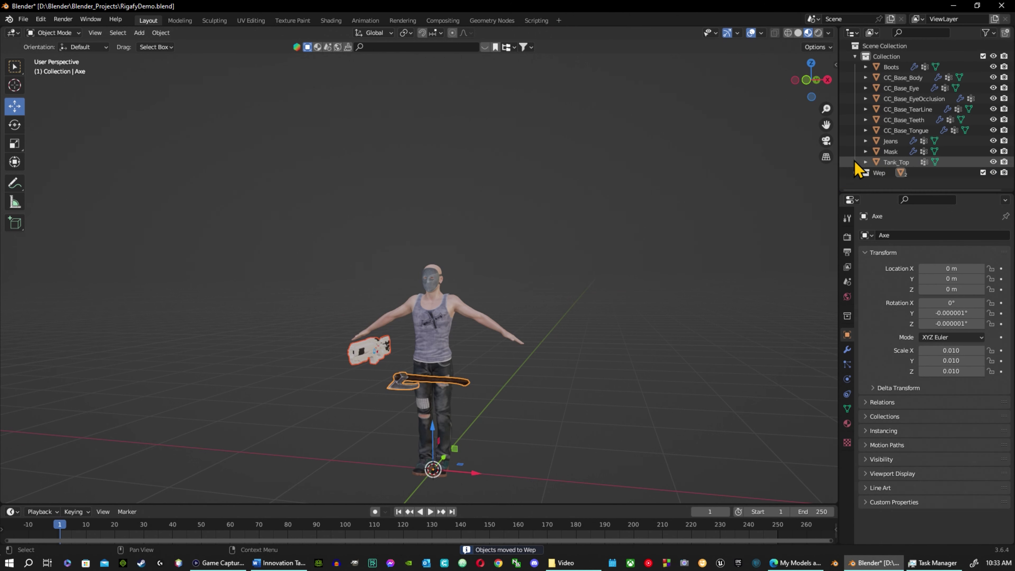
left_click(855, 57)
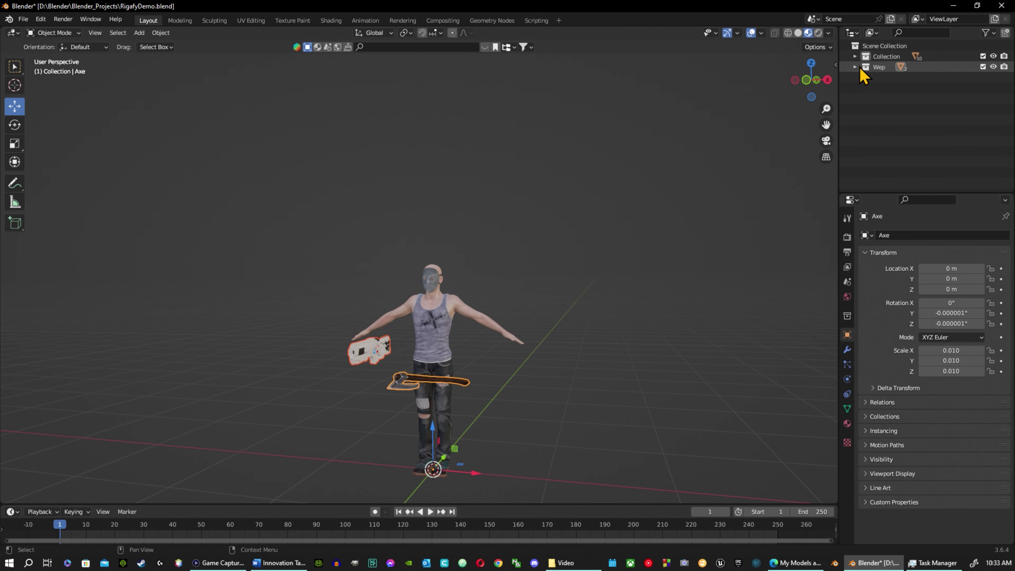
left_click(855, 67)
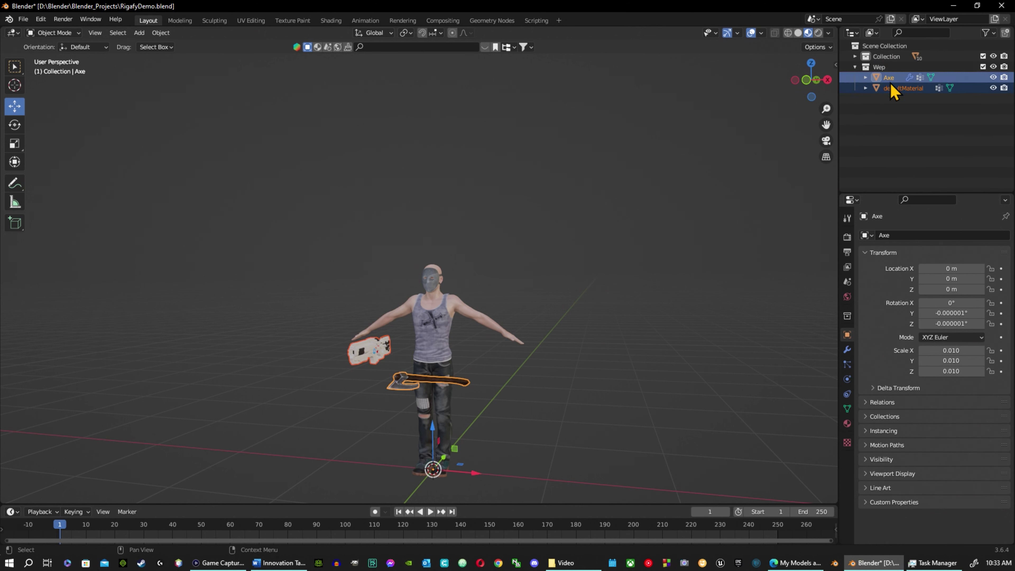
left_click(992, 88)
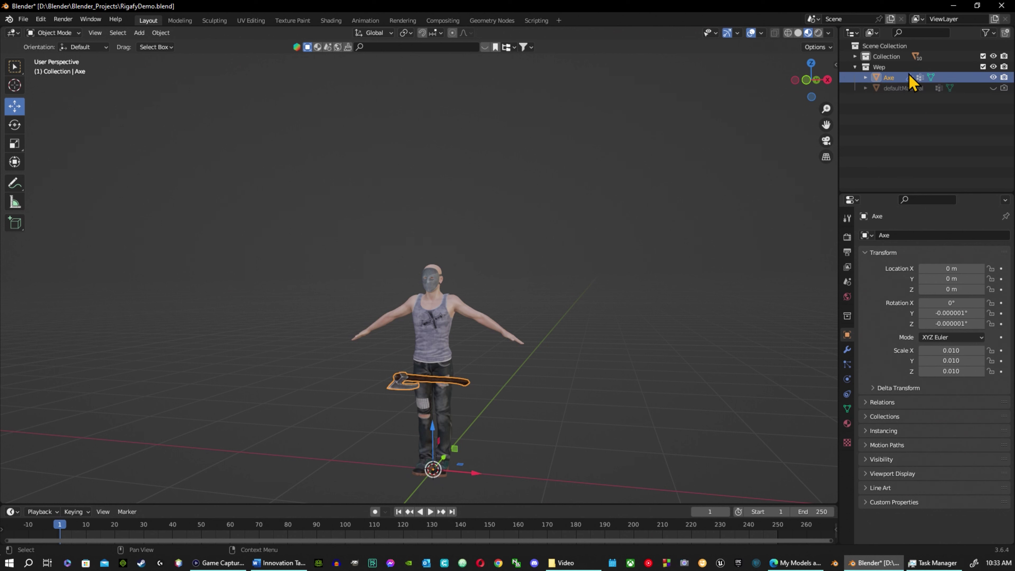
left_click(993, 88)
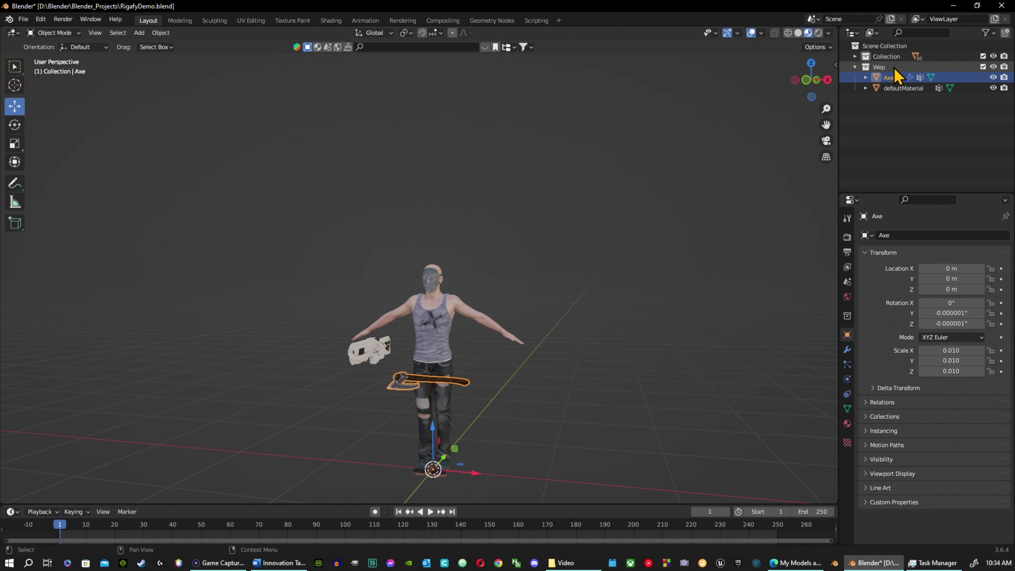
left_click(992, 68)
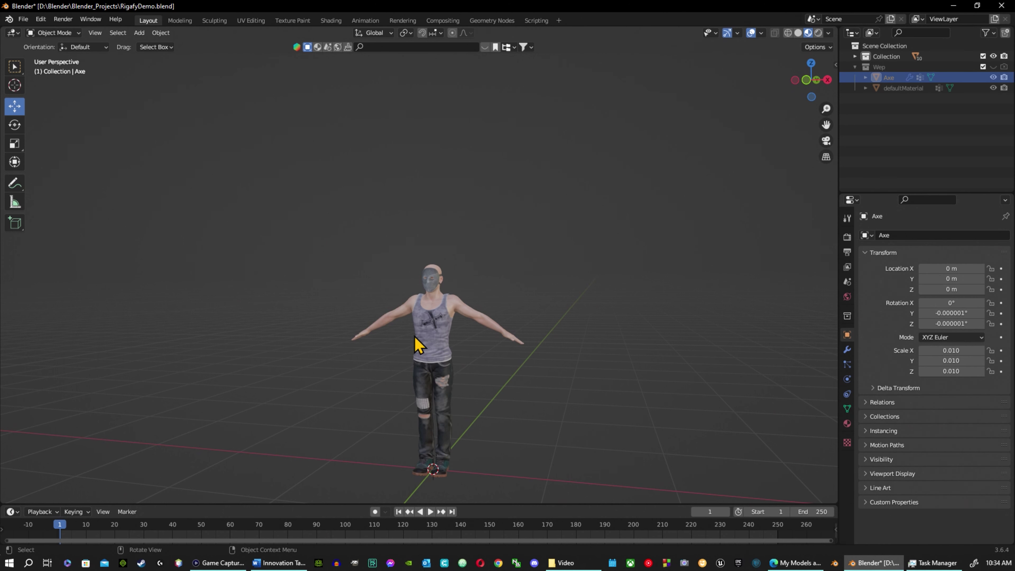
Expand the main Collection and select its meshes one by one, from Boots to Tank_Top, to check which part each represents.
left_click(854, 57)
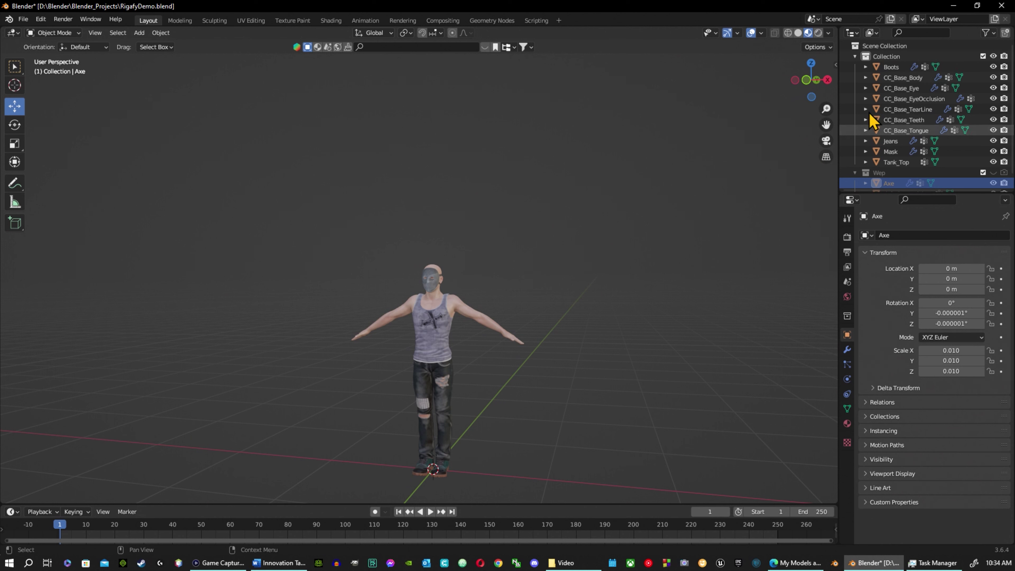
left_click(904, 67)
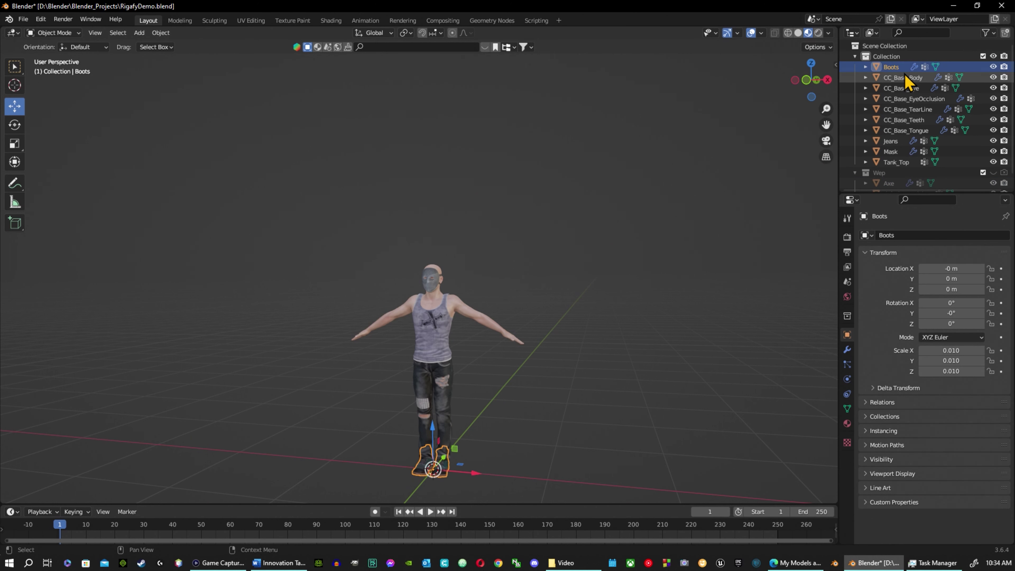
left_click(902, 78)
left_click(899, 89)
left_click(912, 99)
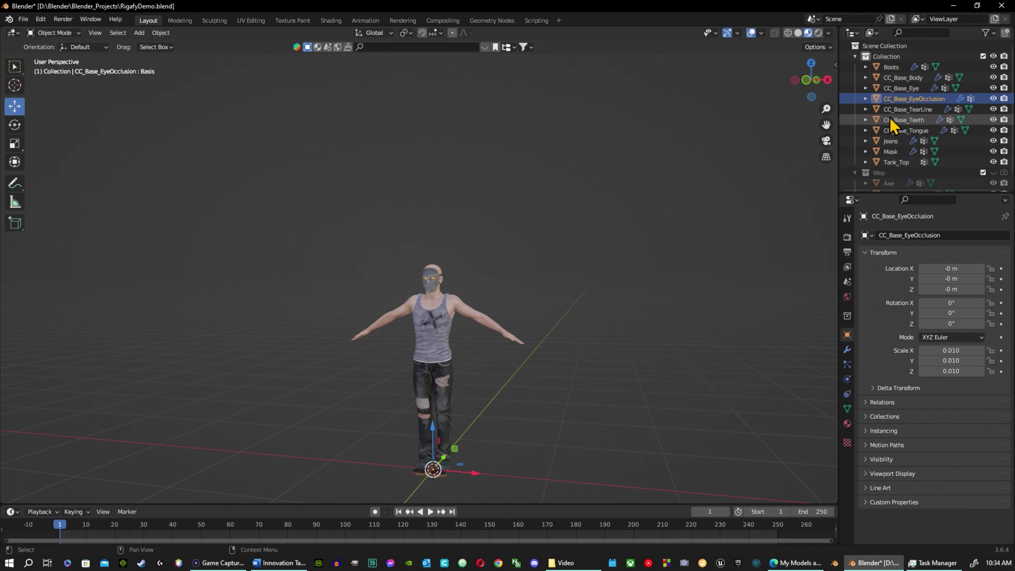
left_click(919, 110)
left_click(915, 120)
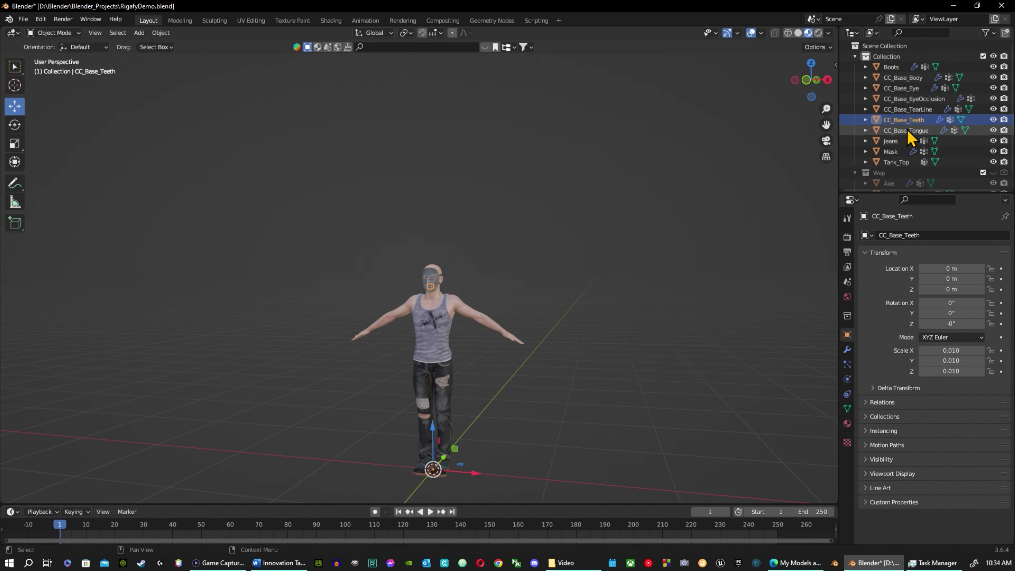
left_click(908, 130)
left_click(890, 141)
left_click(890, 152)
left_click(895, 162)
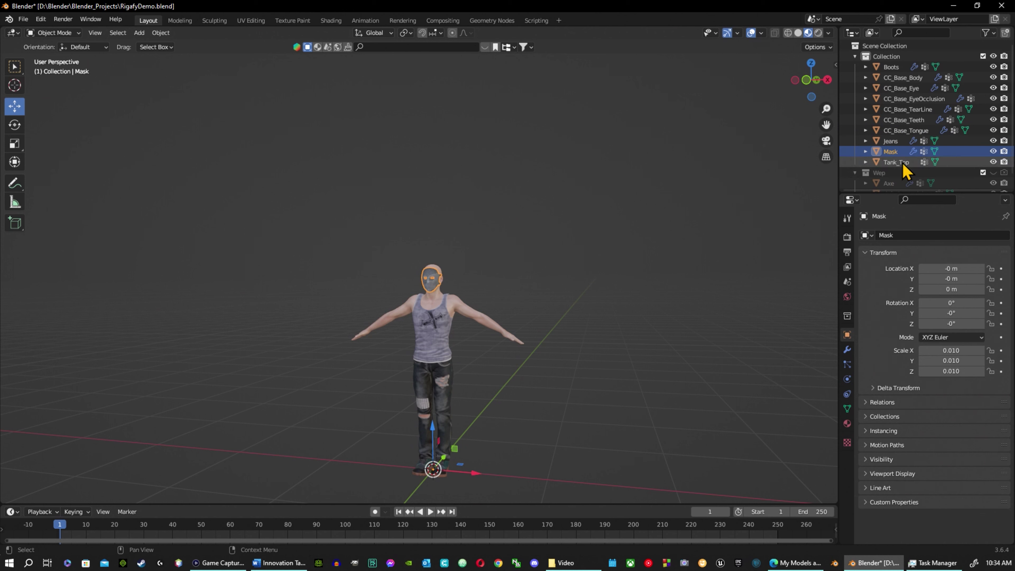
Move the character's Mask mesh from the main Collection into the hidden Wep collection.
scroll(500, 238, "down", 2)
scroll(493, 255, "up", 5)
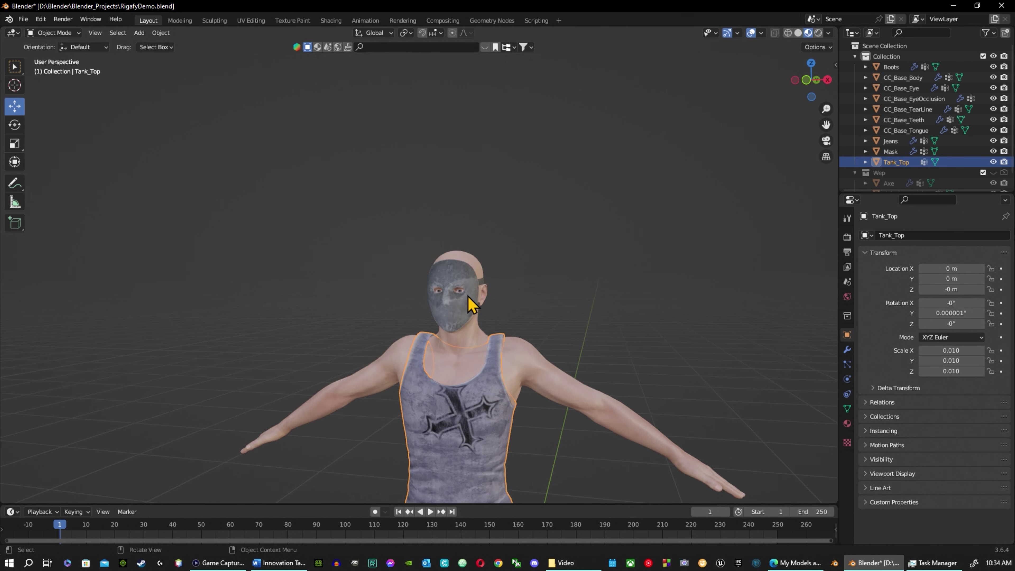
left_click(473, 304)
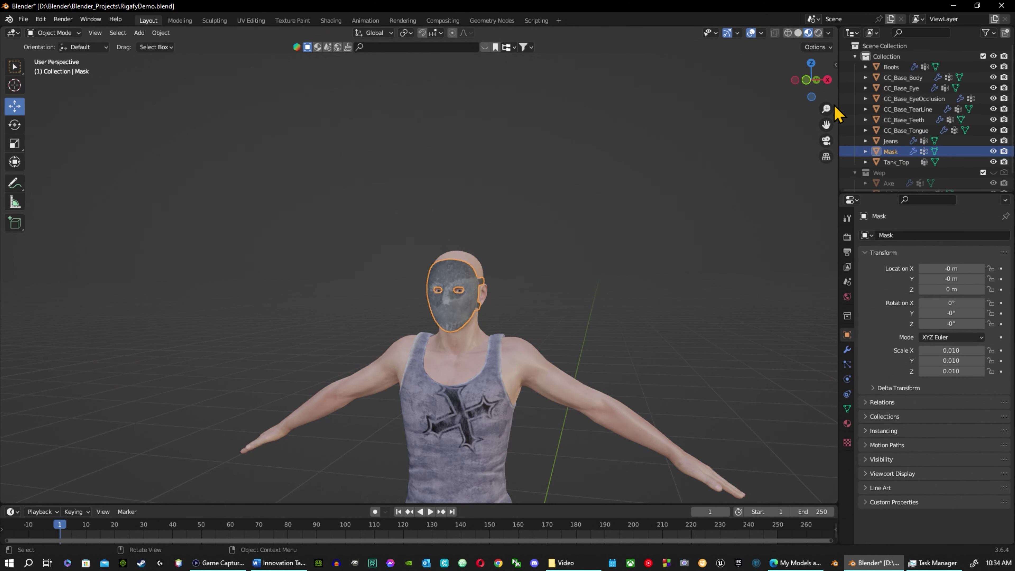
scroll(881, 168, "down", 1)
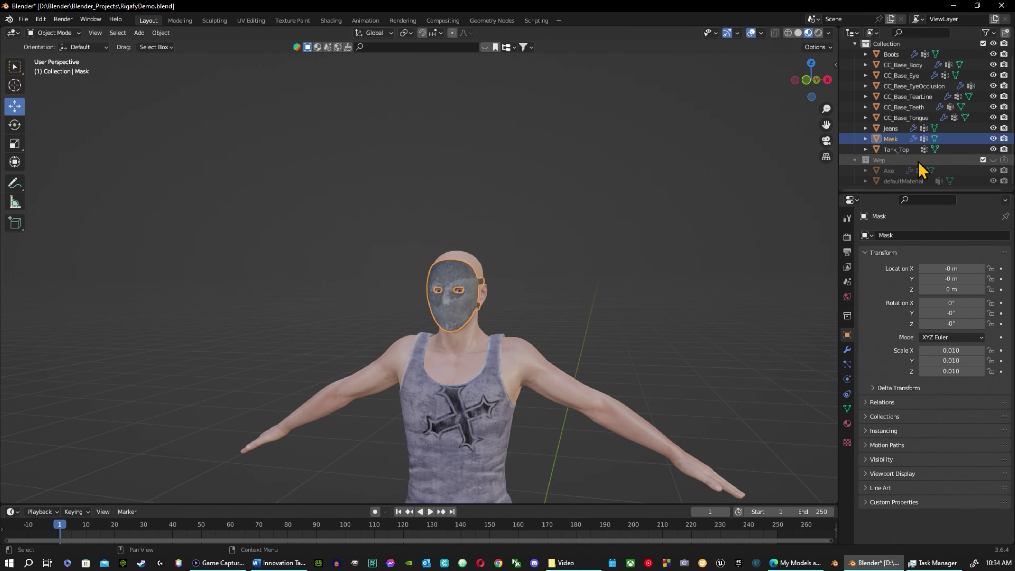
left_click_drag(892, 140, 876, 176)
Inspect the character without its mask and weapons from several angles and distances.
scroll(553, 285, "down", 4)
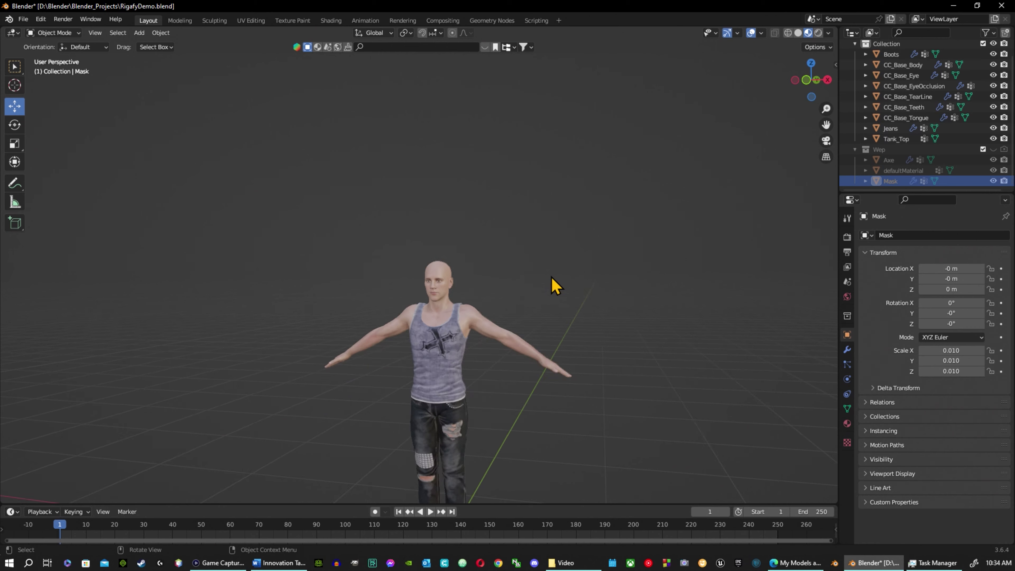
middle_click_drag(517, 299, 471, 328)
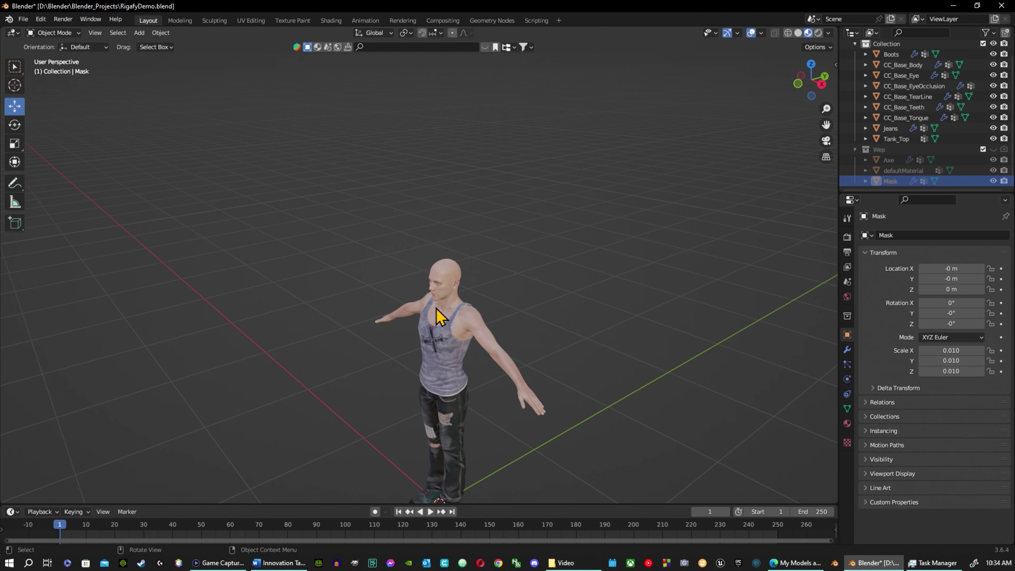
middle_click_drag(515, 283, 581, 250)
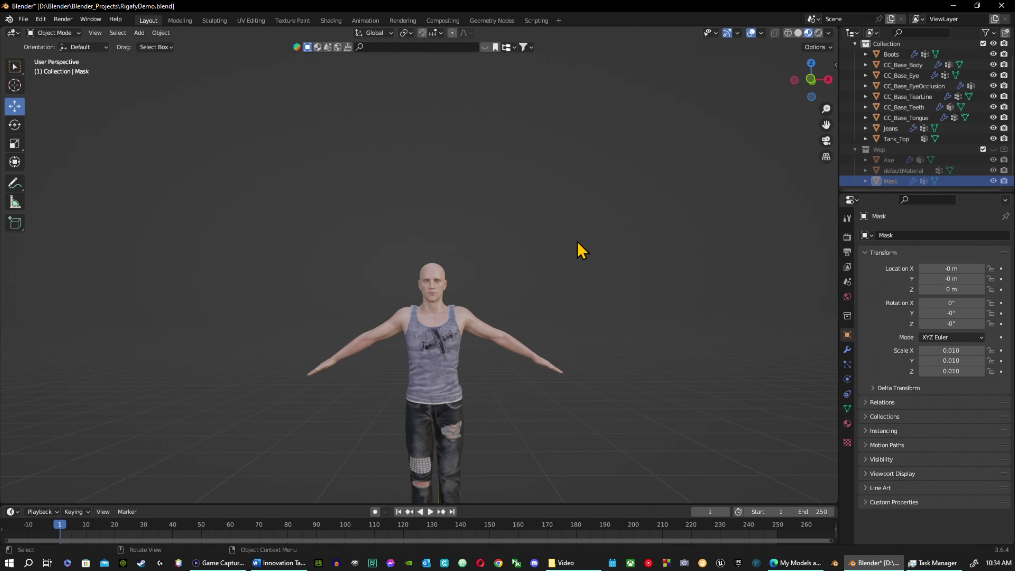
scroll(525, 339, "down", 4)
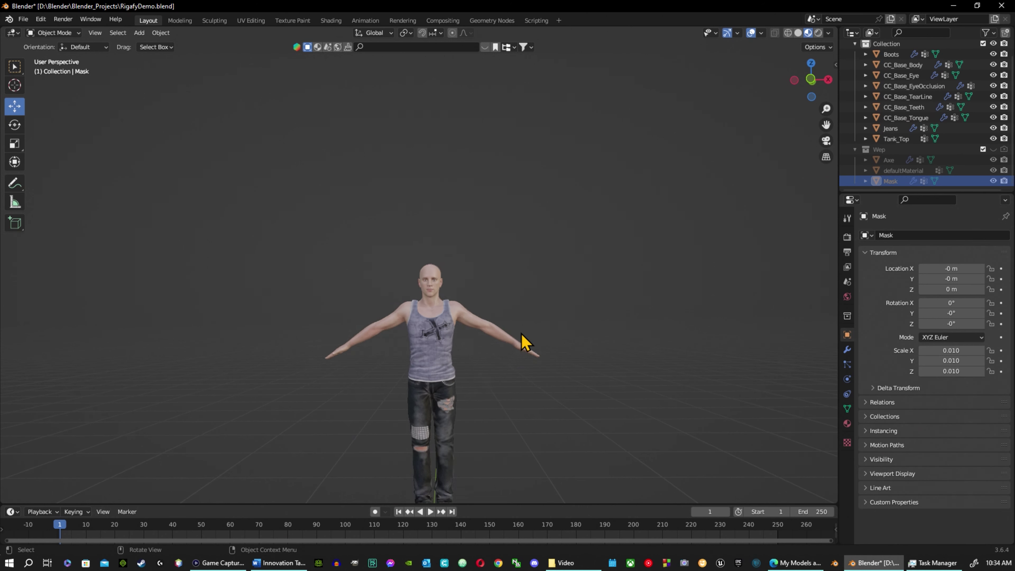
scroll(506, 346, "up", 5)
middle_click_drag(482, 268, 423, 267)
scroll(562, 335, "down", 4)
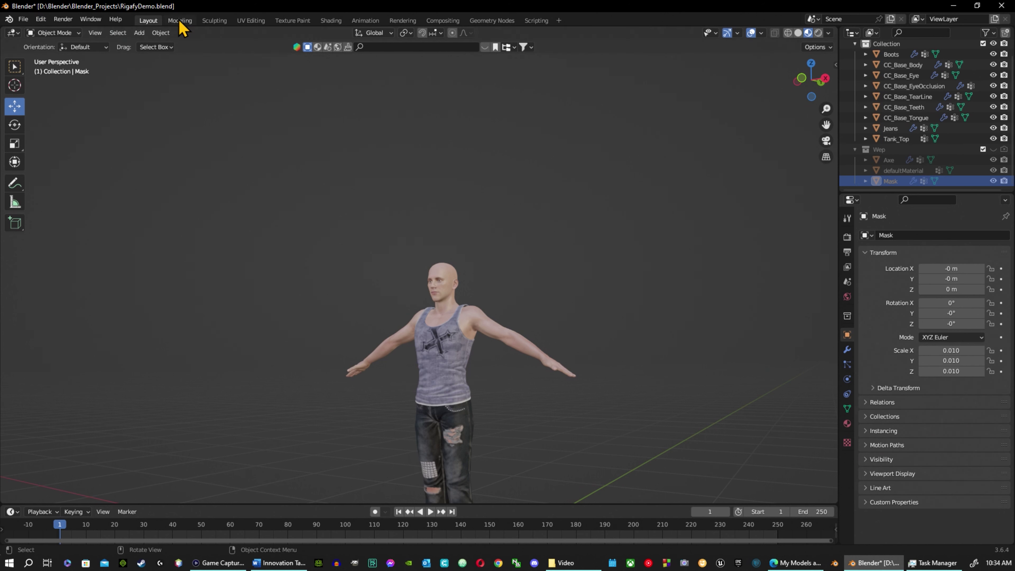
Search the add-on preferences for "rig", view the details of Rigging: Rigify, and close the preferences.
left_click(41, 21)
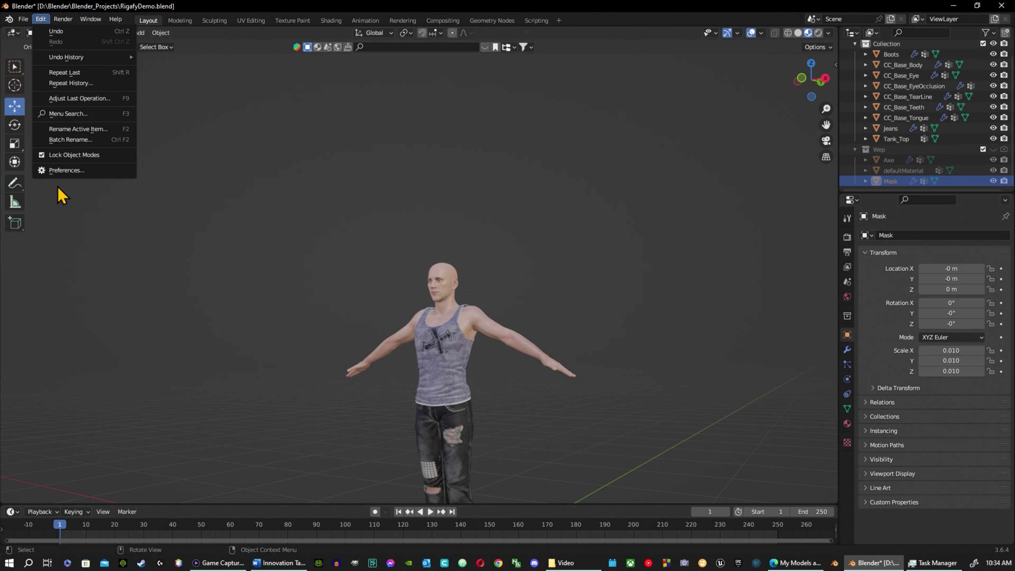
left_click(79, 172)
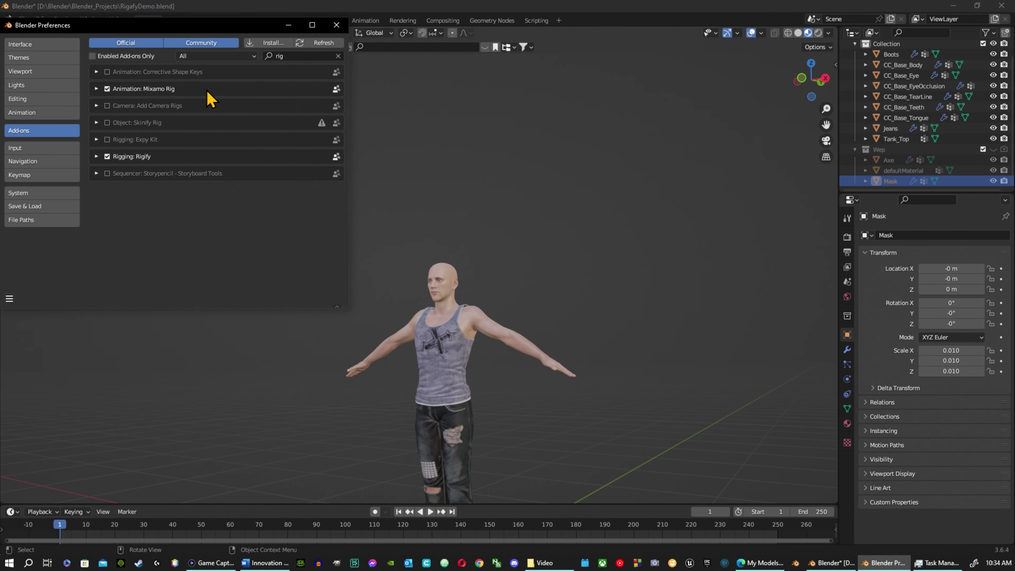
left_click(288, 60)
type("ri")
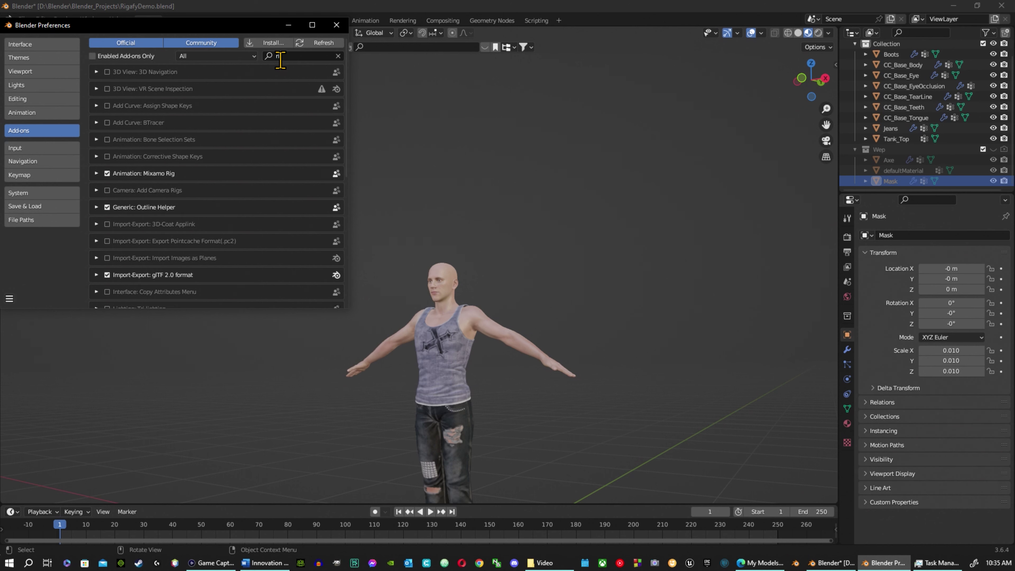
type("g")
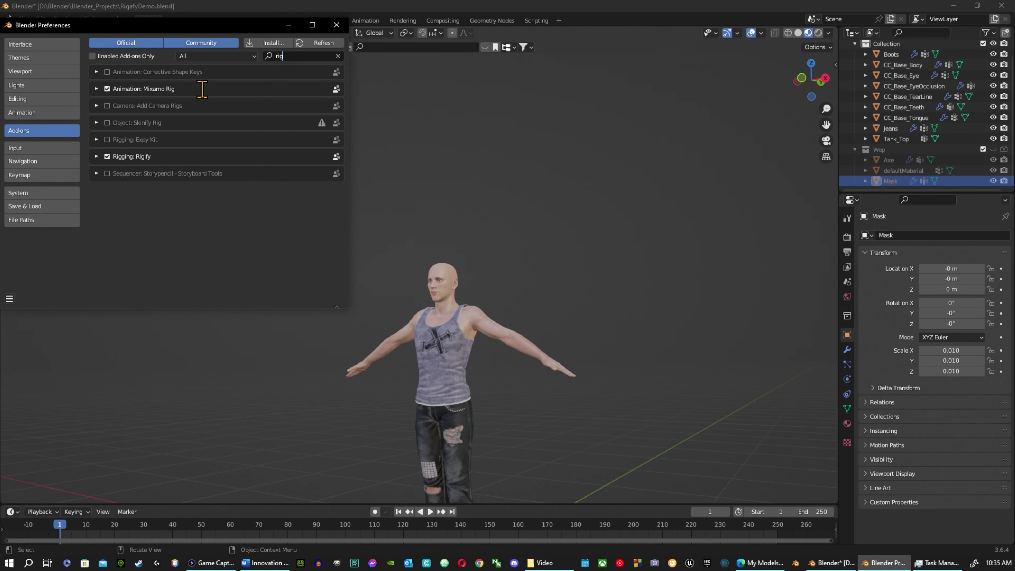
left_click(97, 157)
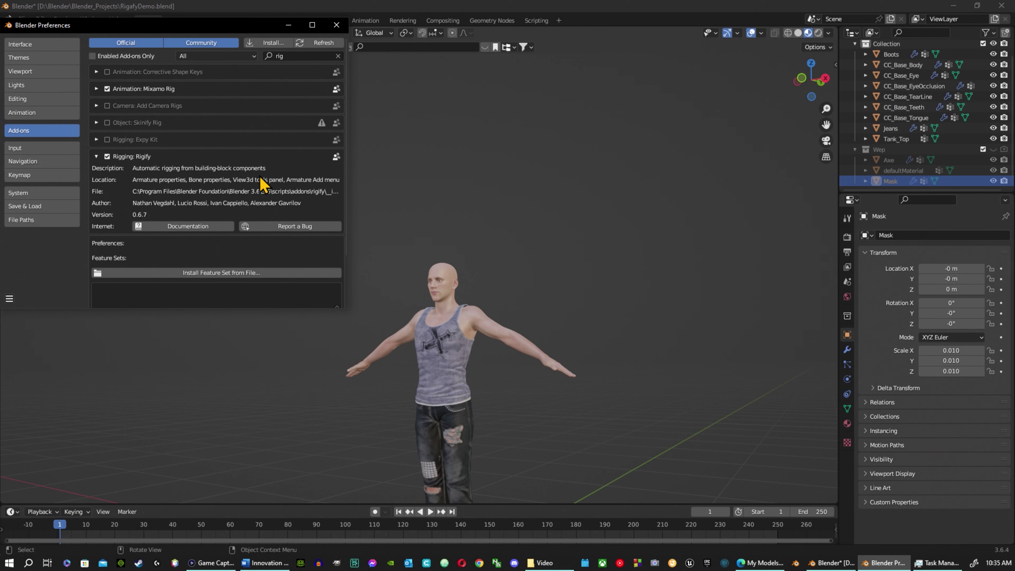
left_click(338, 26)
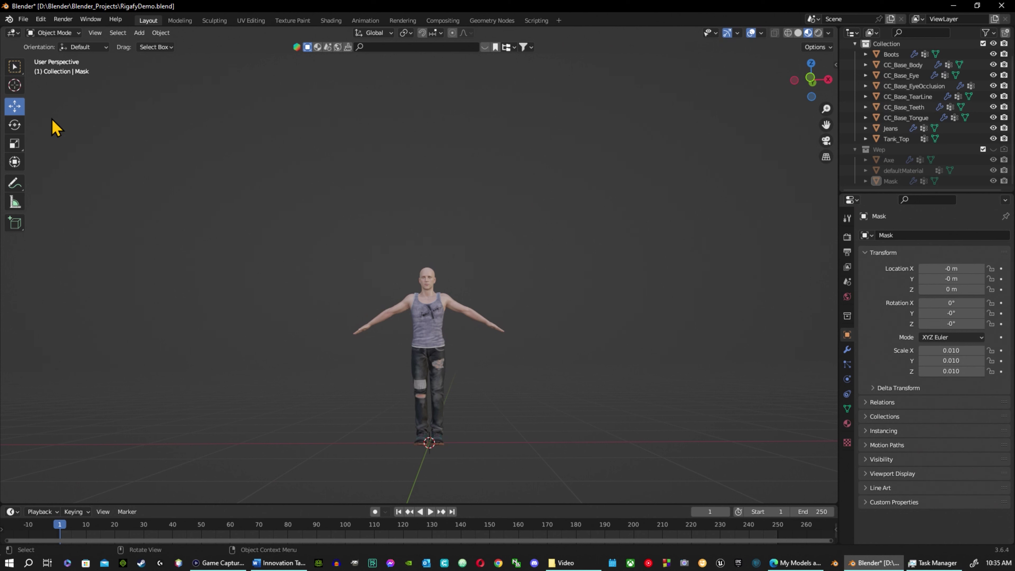
Deselect the character's body and add a Basic Human (Meta-Rig) armature to the scene.
left_click(15, 88)
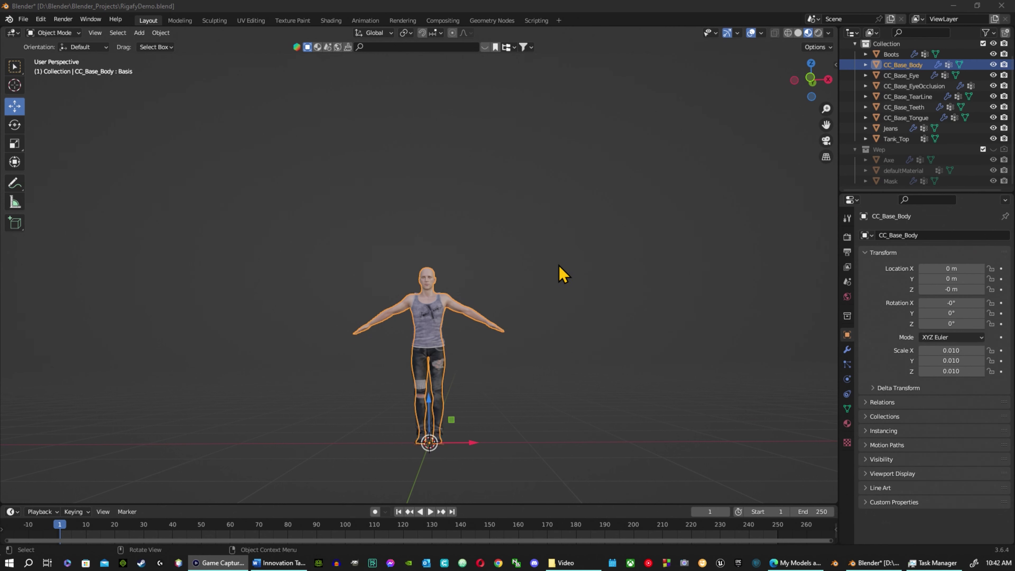
left_click(334, 237)
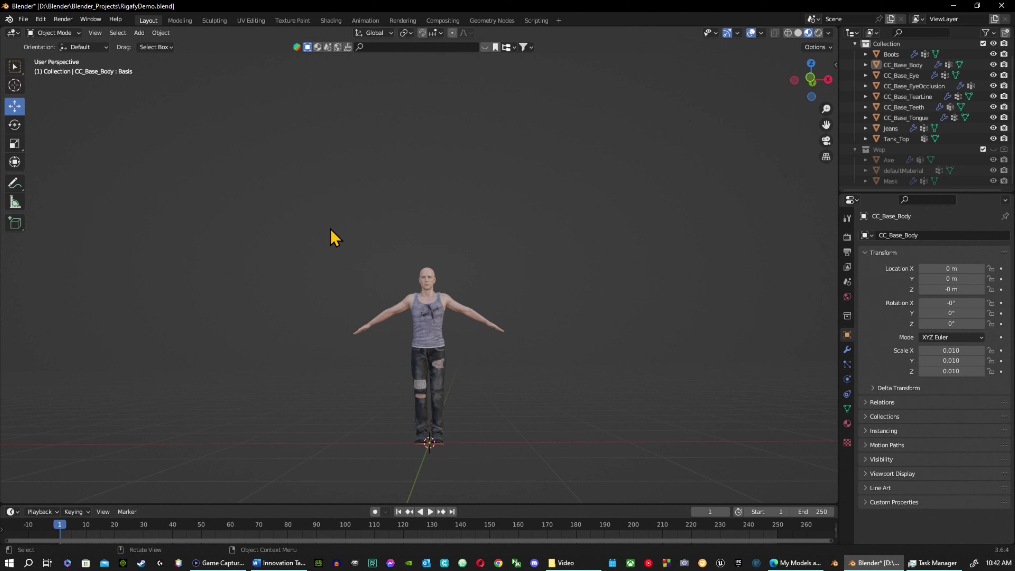
key("shift+a")
mouse_move(335, 230)
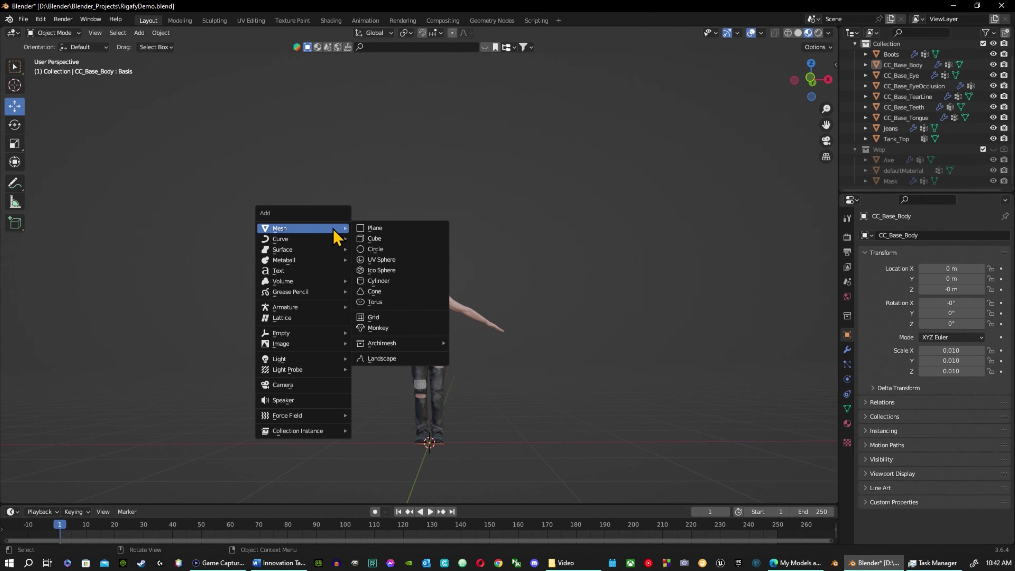
left_click(139, 33)
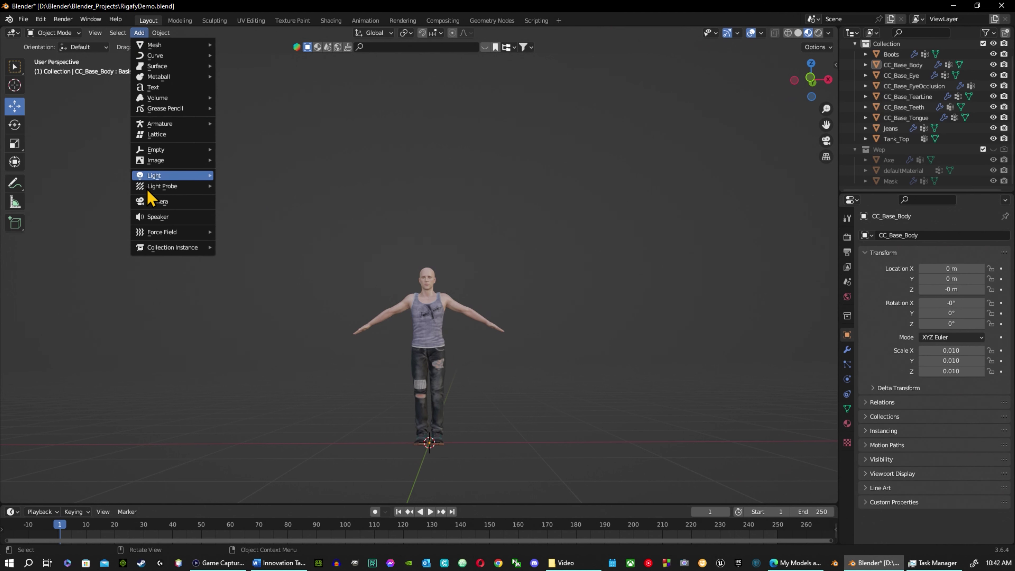
mouse_move(180, 125)
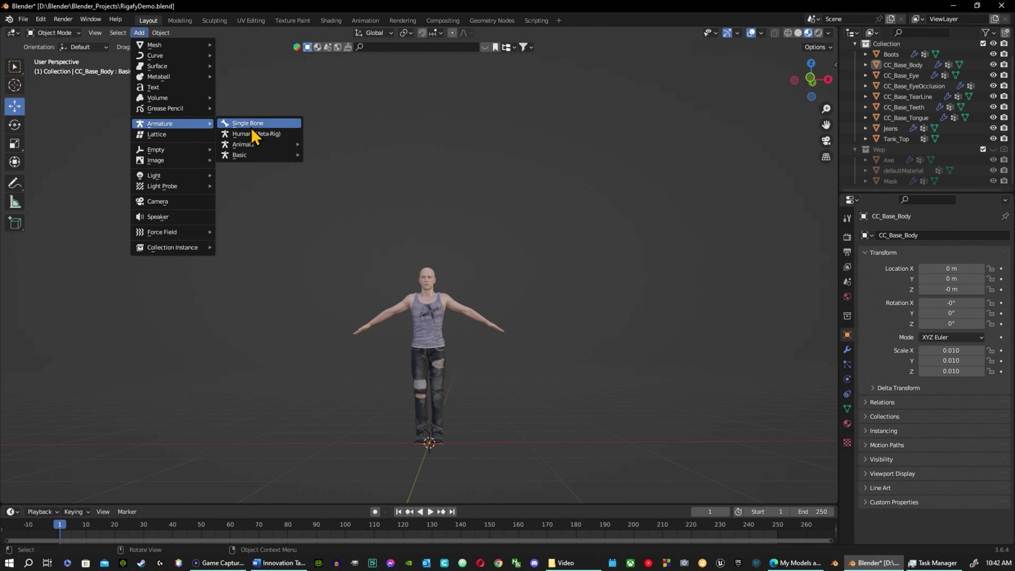
mouse_move(266, 146)
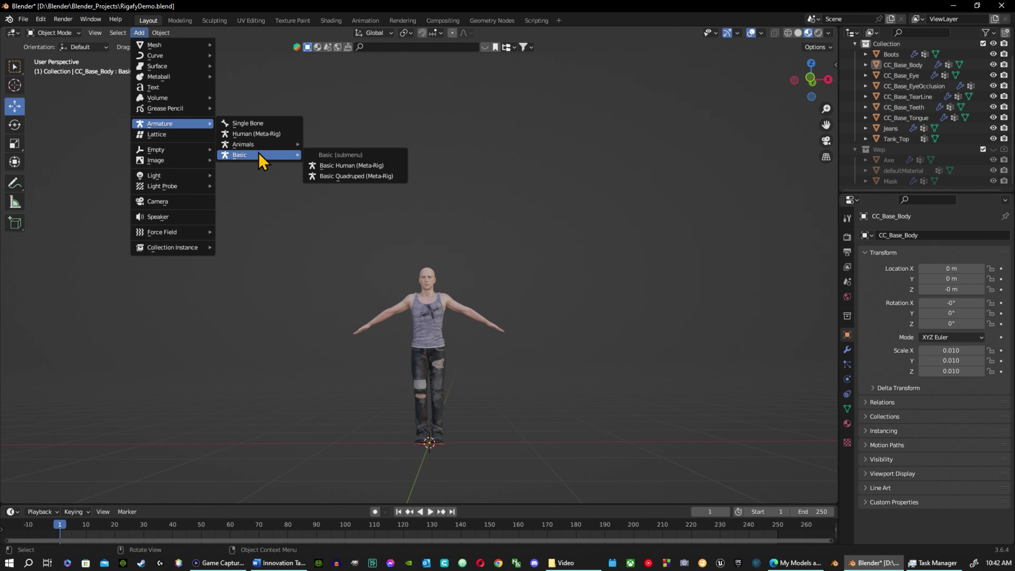
left_click(378, 169)
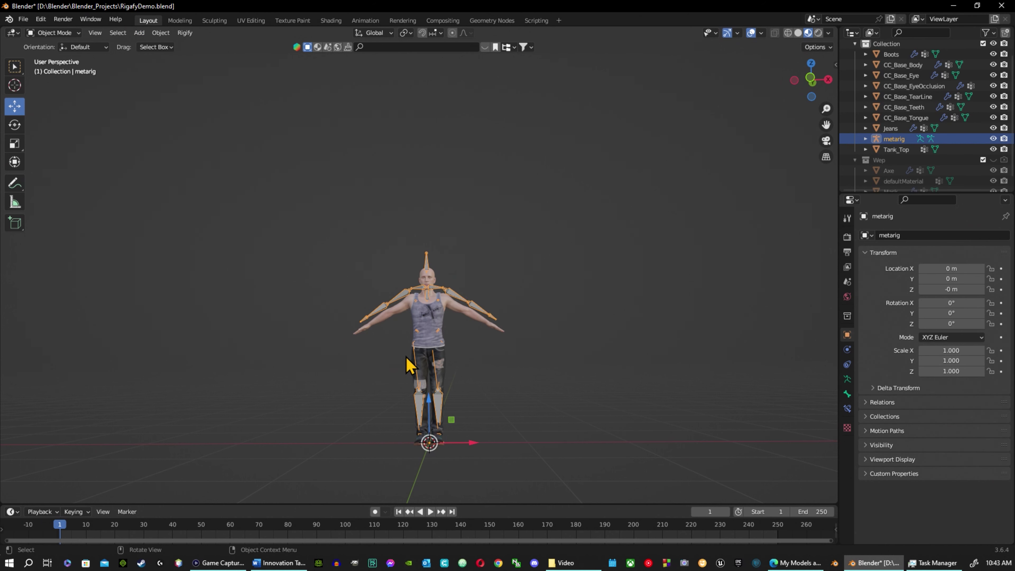
Scale the metarig uniformly to about 0.948 so its bones match the character's height, and check the fit from the side.
scroll(430, 313, "up", 3)
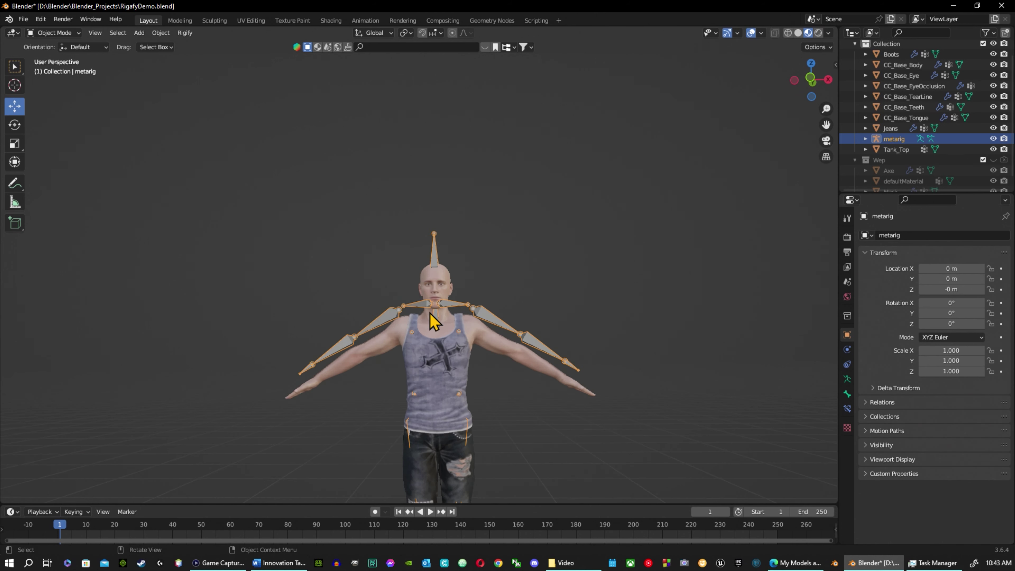
scroll(429, 319, "down", 2)
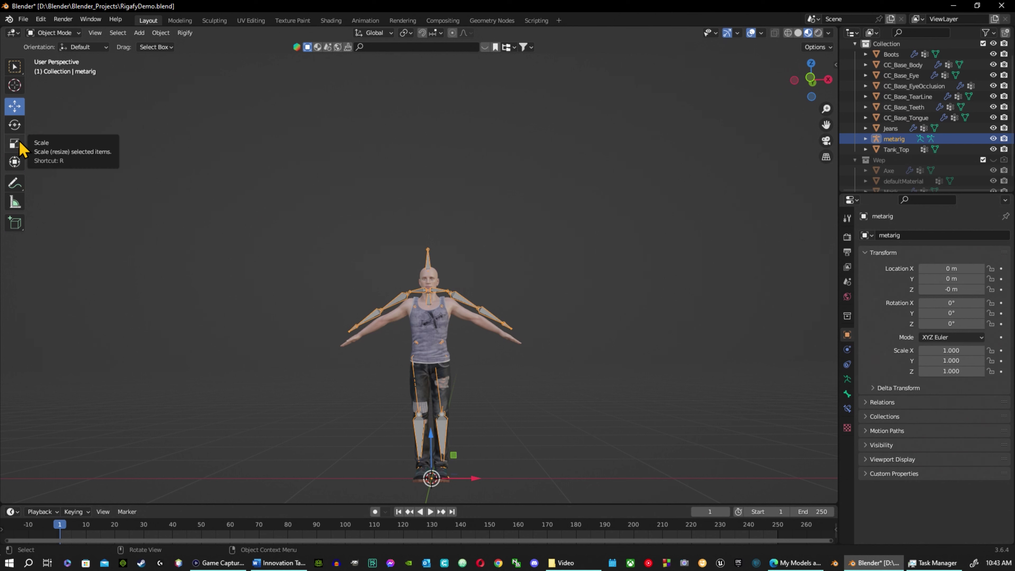
key("r")
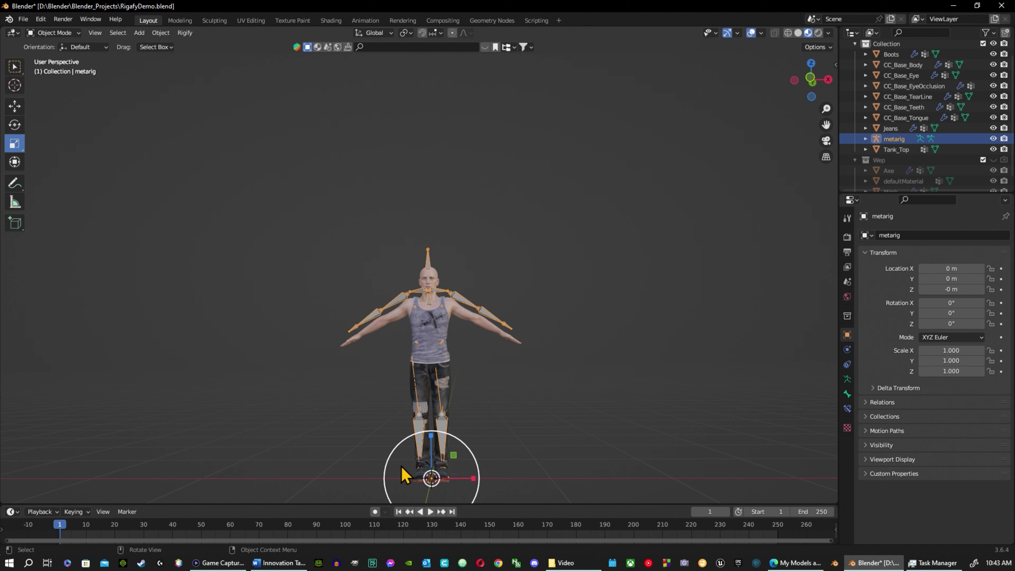
left_click_drag(403, 473, 405, 466)
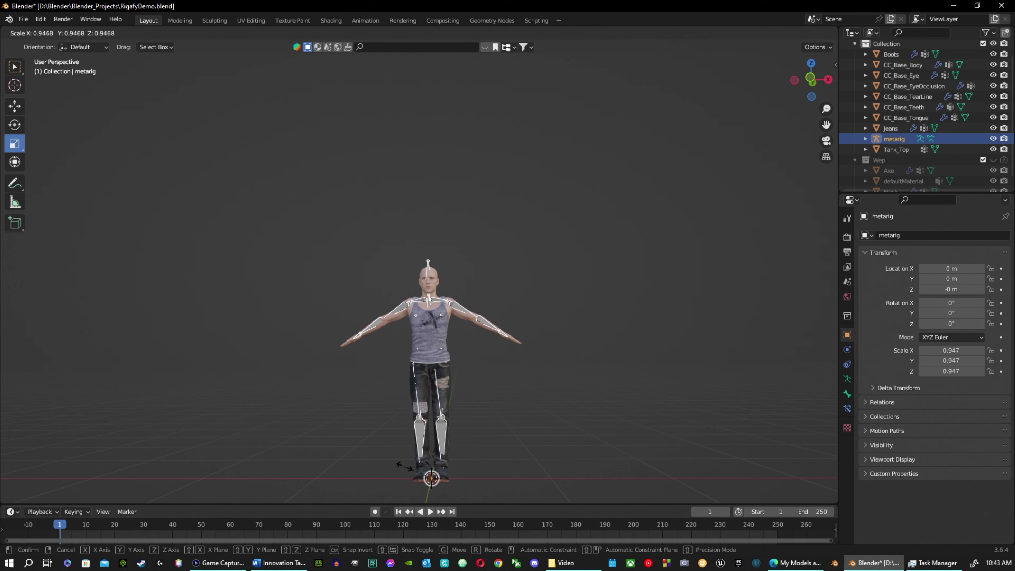
left_click_drag(404, 466, 408, 480)
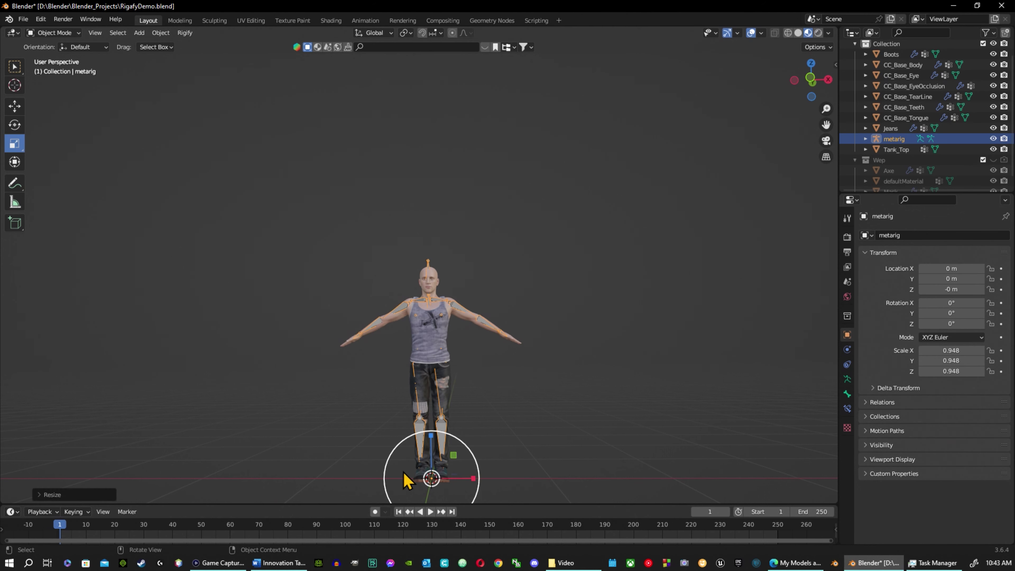
middle_click_drag(596, 408, 469, 434)
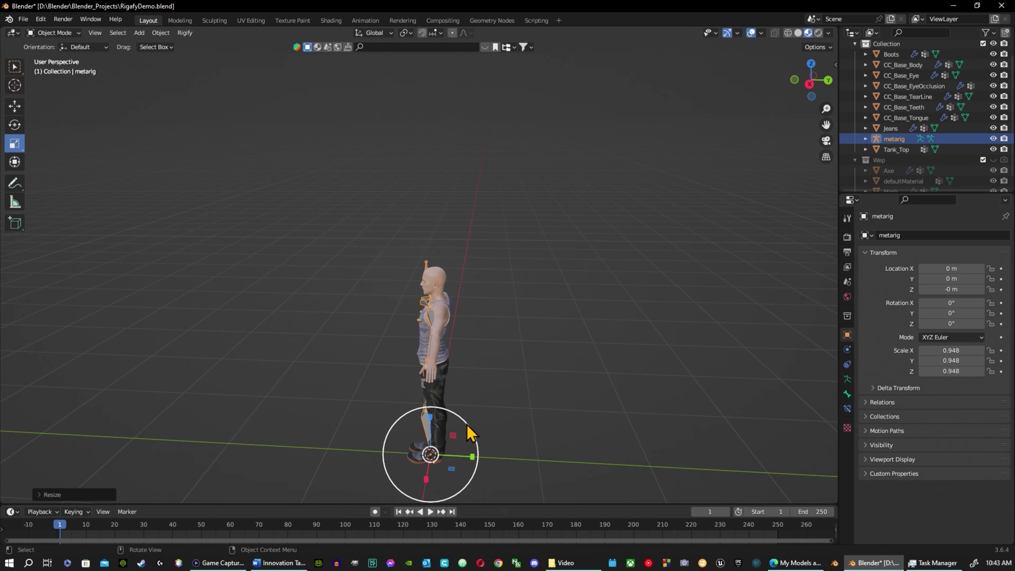
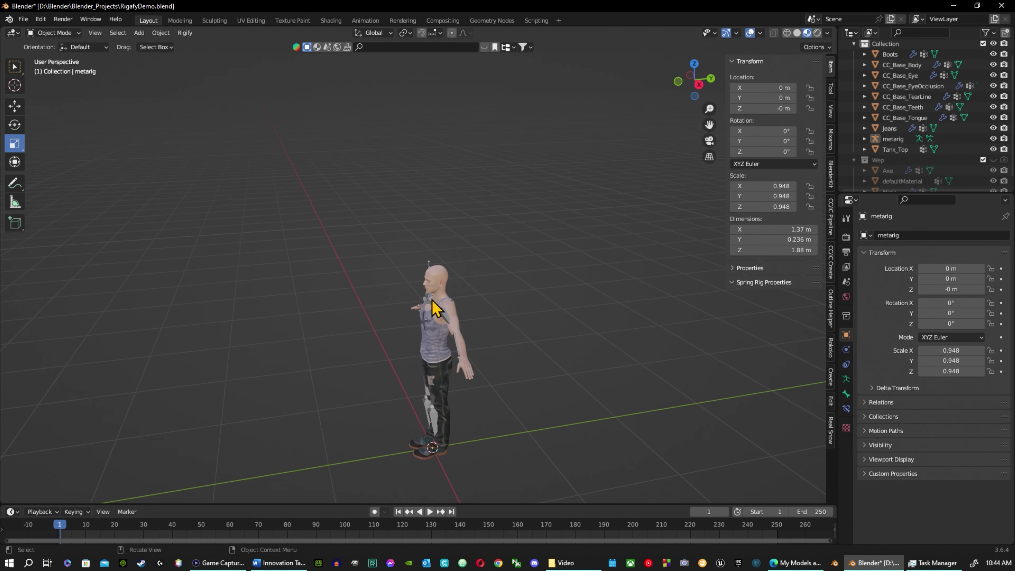
Move the metarig back along the Y axis to about 0.046 m so it sits inside the character's body.
left_click(428, 308)
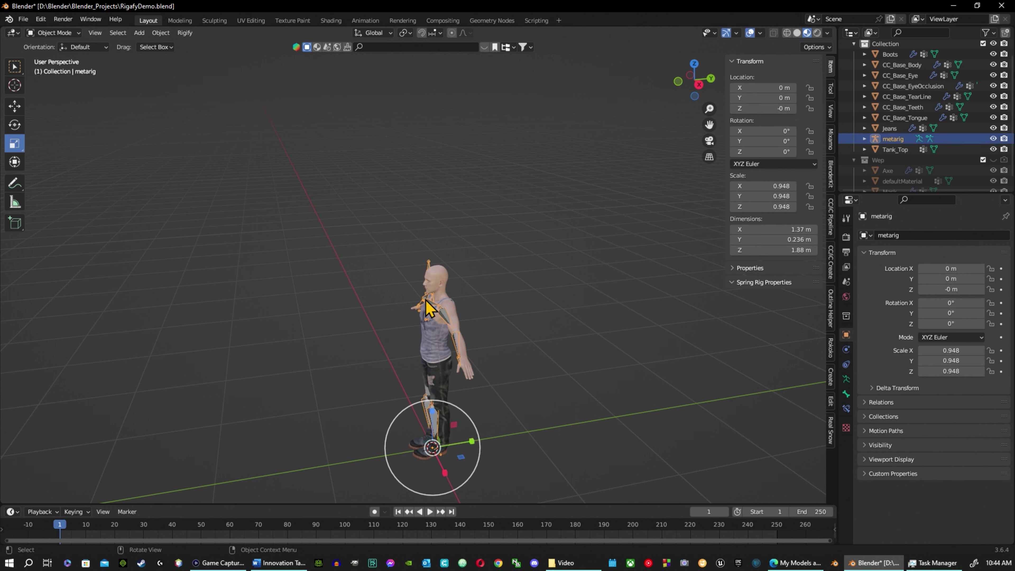
key("shift+space")
key("g")
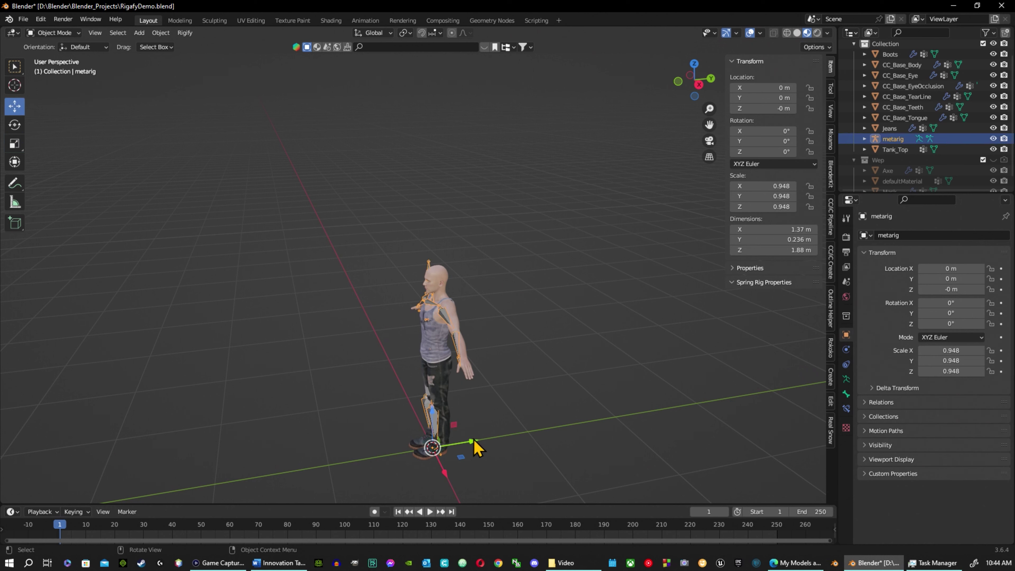
left_click_drag(475, 441, 480, 439)
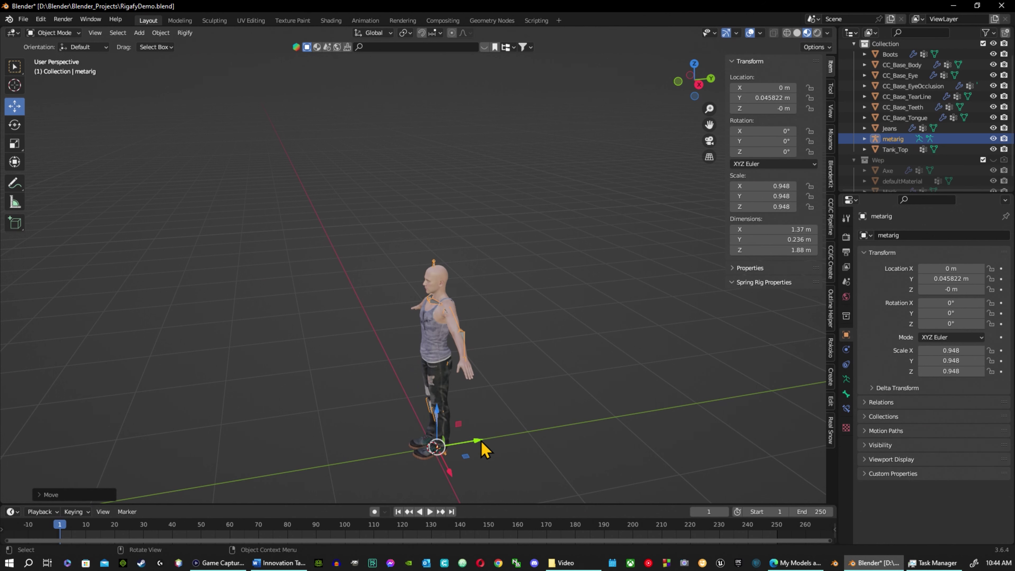
Put the metarig in Edit Mode and set its bones to display In Front of the character mesh.
key("Tab")
middle_click_drag(407, 294, 724, 317)
left_click(846, 379)
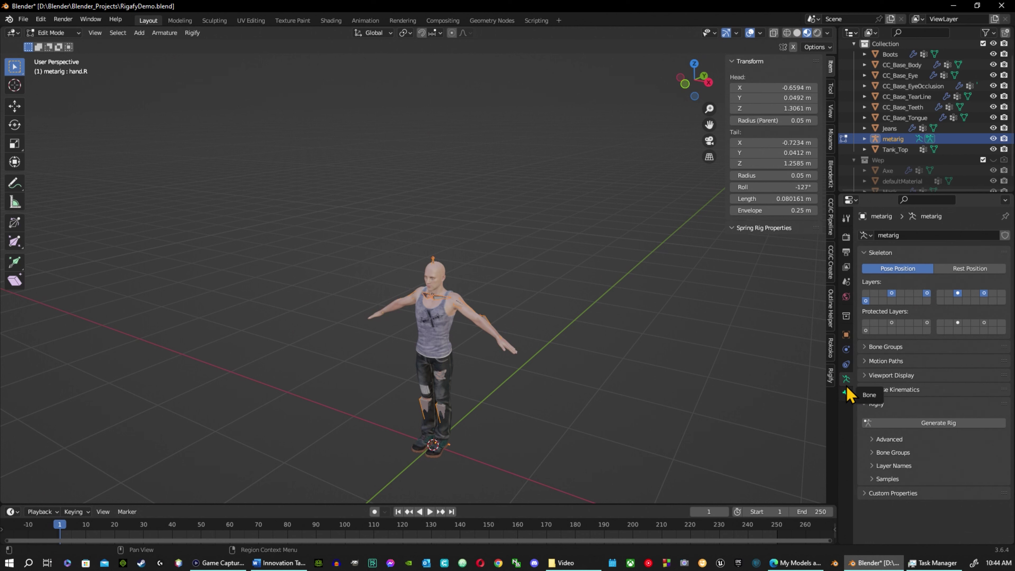
left_click(864, 377)
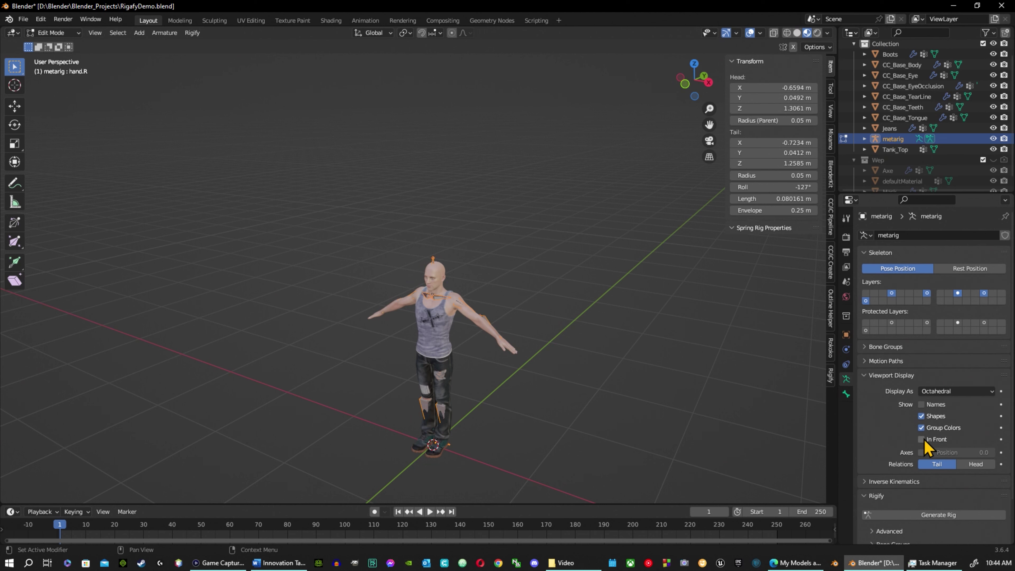
left_click(866, 378)
left_click(867, 378)
left_click(922, 439)
Select the left thigh bone and inspect its placement in the leg from the front and close up.
middle_click_drag(483, 335, 430, 361)
scroll(453, 337, "up", 4)
middle_click_drag(260, 263, 432, 311)
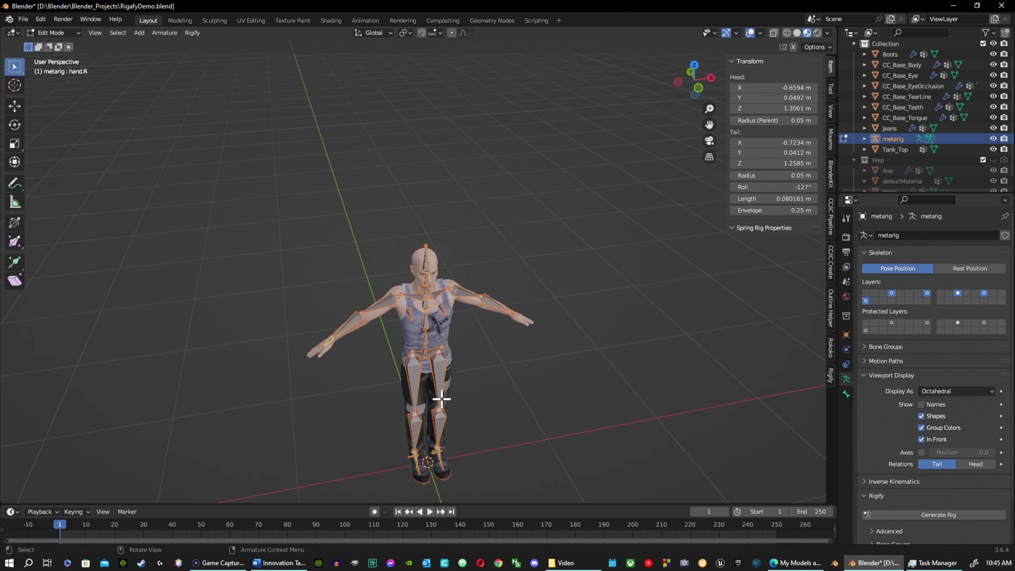
left_click(442, 375)
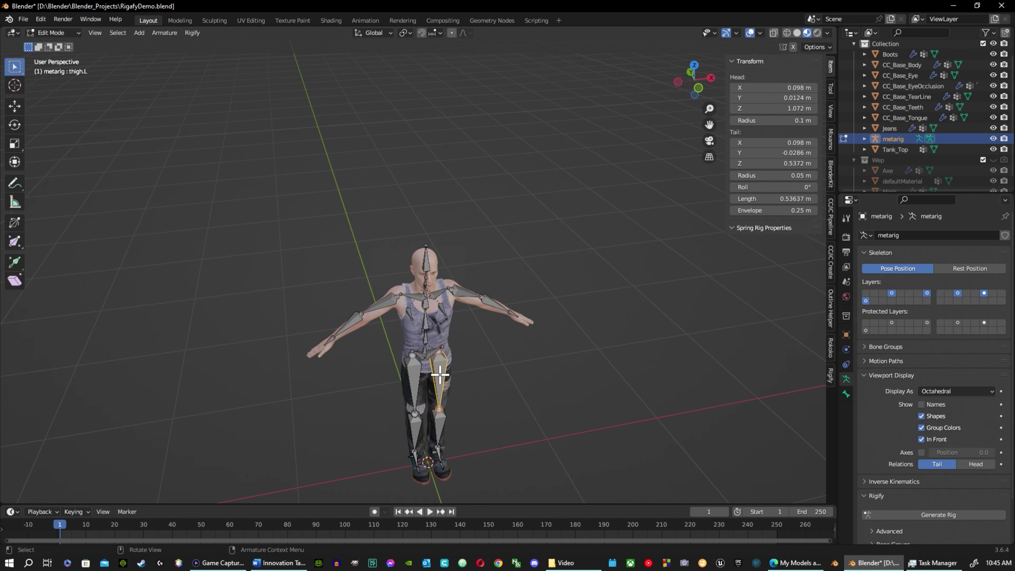
key("grave")
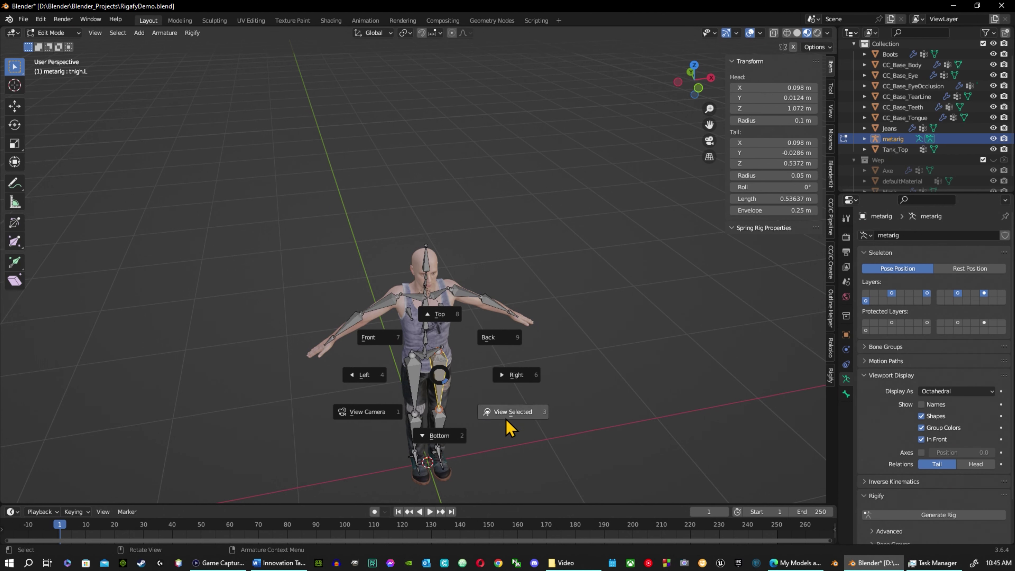
left_click(303, 294)
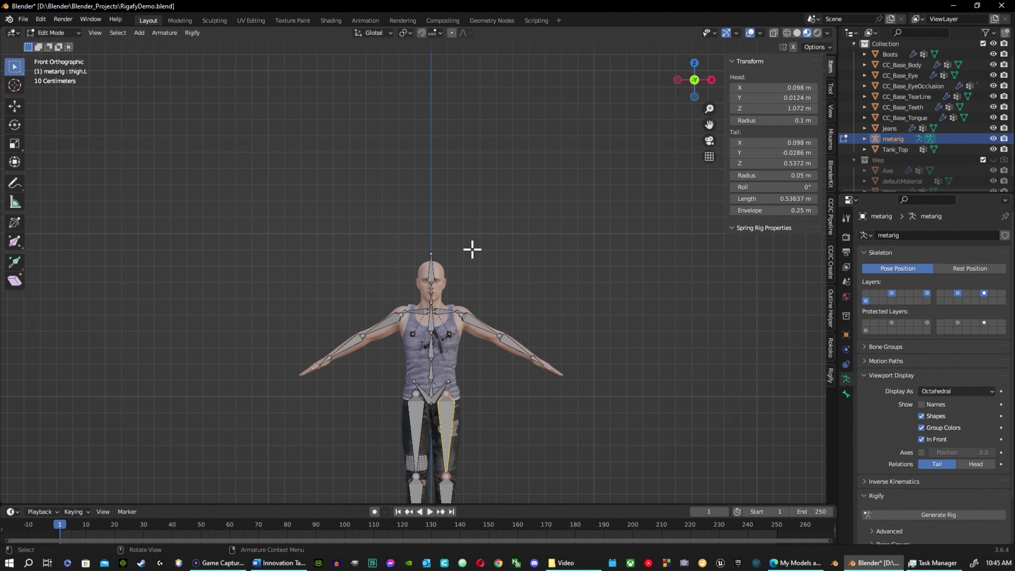
key("grave")
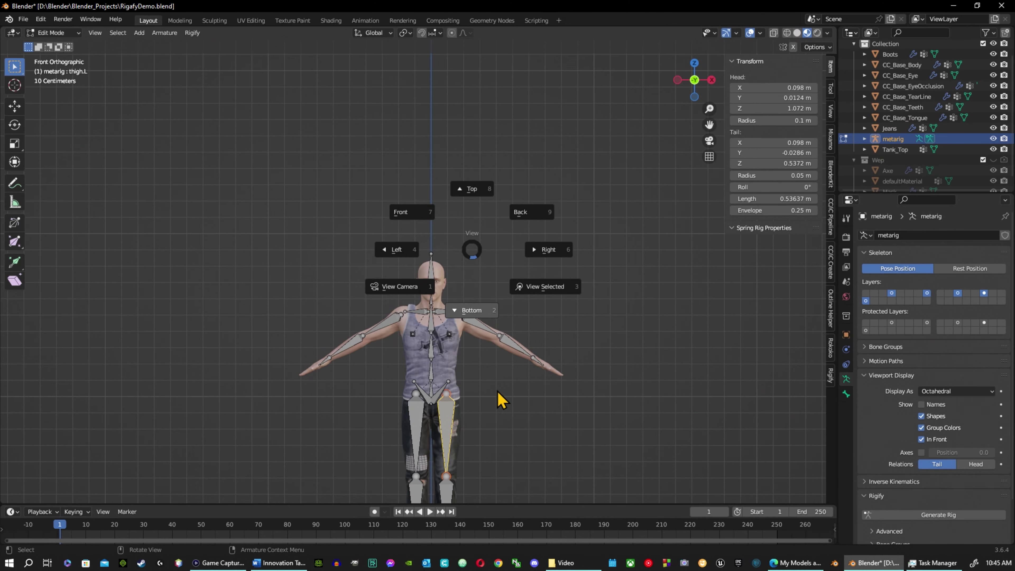
left_click(488, 409)
mouse_move(513, 340)
middle_mouse_down()
mouse_move(490, 378)
mouse_move(543, 430)
mouse_move(530, 446)
mouse_move(434, 476)
mouse_move(544, 490)
mouse_move(471, 333)
mouse_move(547, 325)
mouse_move(500, 329)
middle_mouse_up()
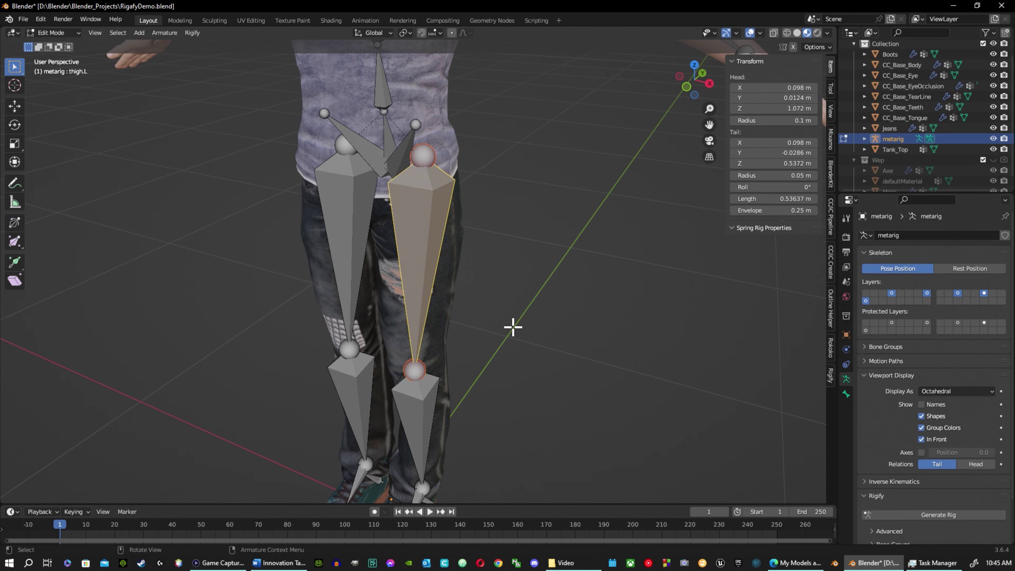
middle_click_drag(505, 270, 537, 269)
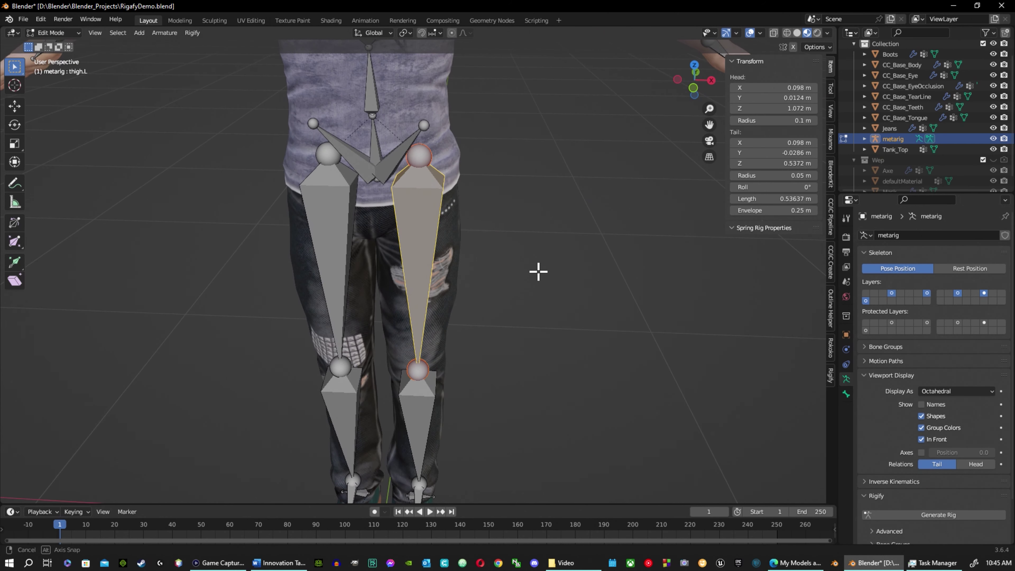
Turn on X-axis mirroring for the armature and move the right thigh bone outward to about X -0.112 m.
left_click(793, 47)
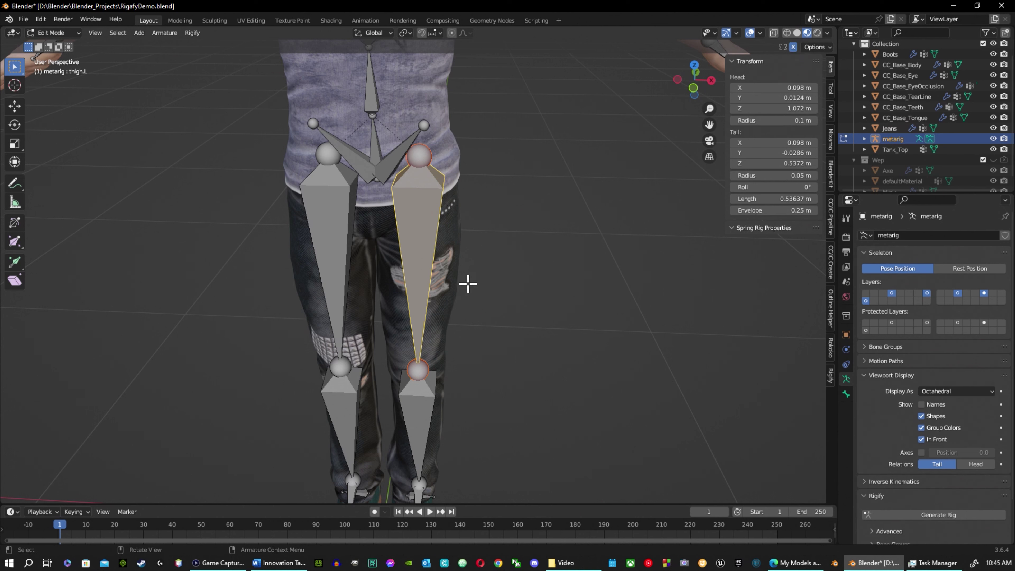
key("c")
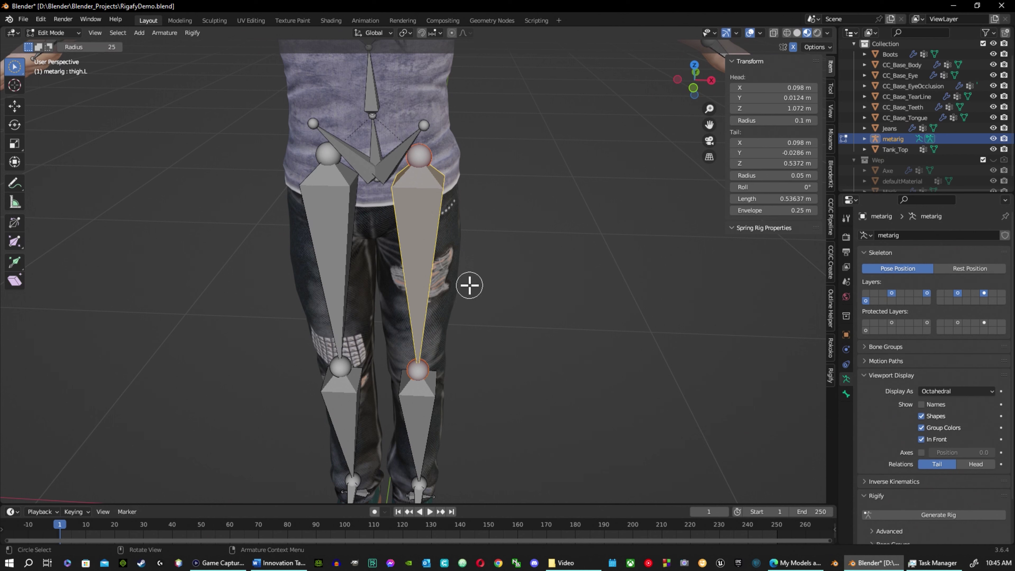
key("shift+ctrl+m")
key("shift+space")
key("g")
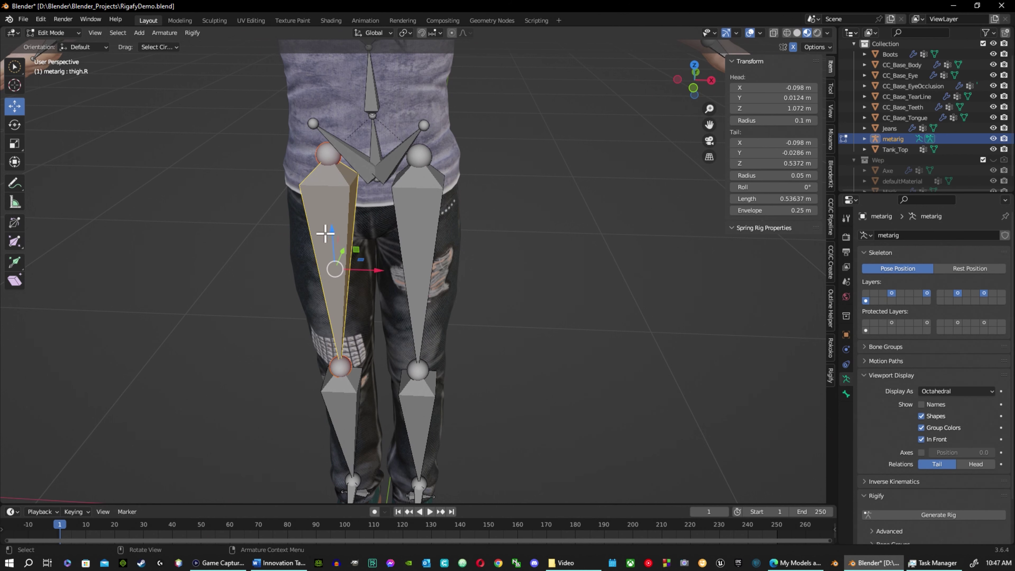
left_click_drag(374, 271, 373, 271)
Move the tip of the left pelvis bone back along the Y axis to about -0.0075 m.
middle_click_drag(500, 193, 290, 191)
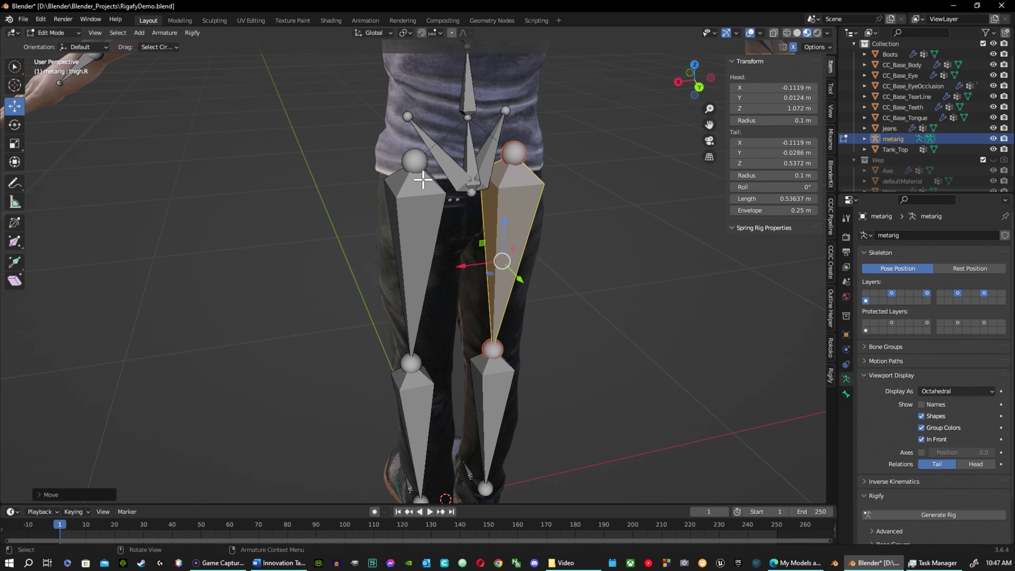
left_click(444, 172)
middle_click_drag(351, 120, 437, 125)
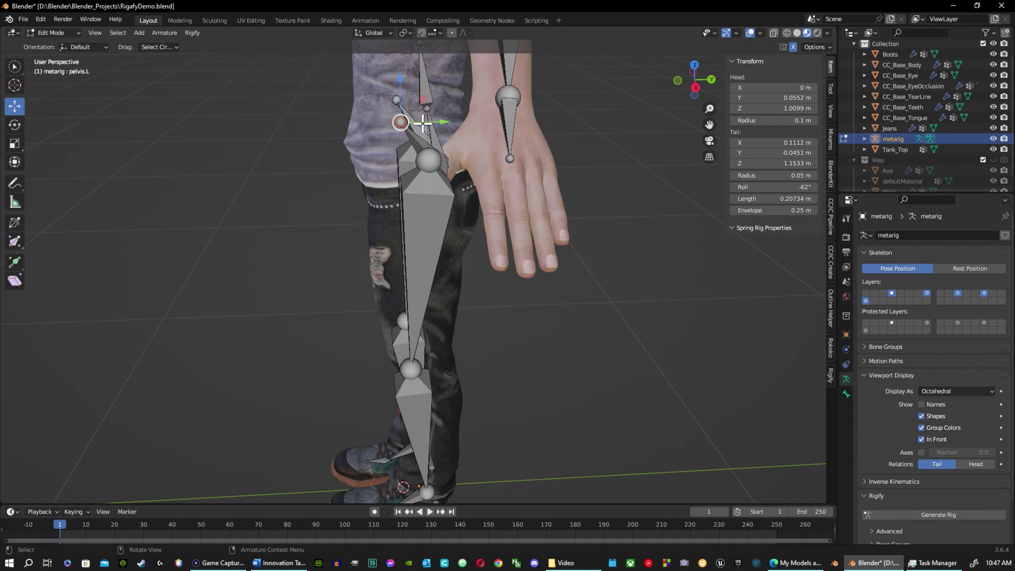
left_click_drag(445, 120, 467, 119)
Lower the left knee joint to about Z 0.529 m and raise the left ankle joint to about Z 0.1 m.
middle_click_drag(413, 362, 405, 325)
scroll(432, 373, "down", 2)
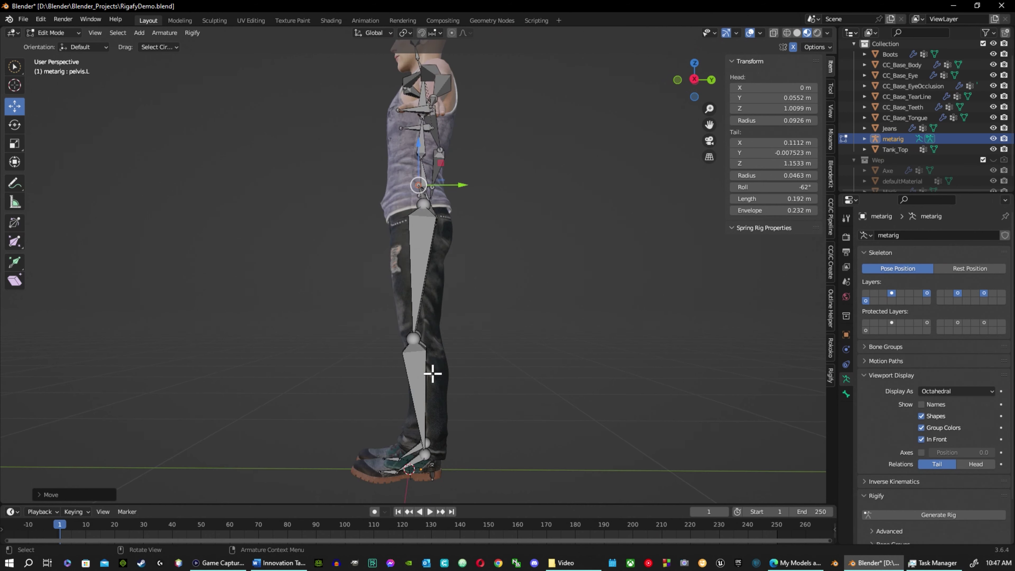
left_click(416, 341)
left_click_drag(418, 303, 421, 316)
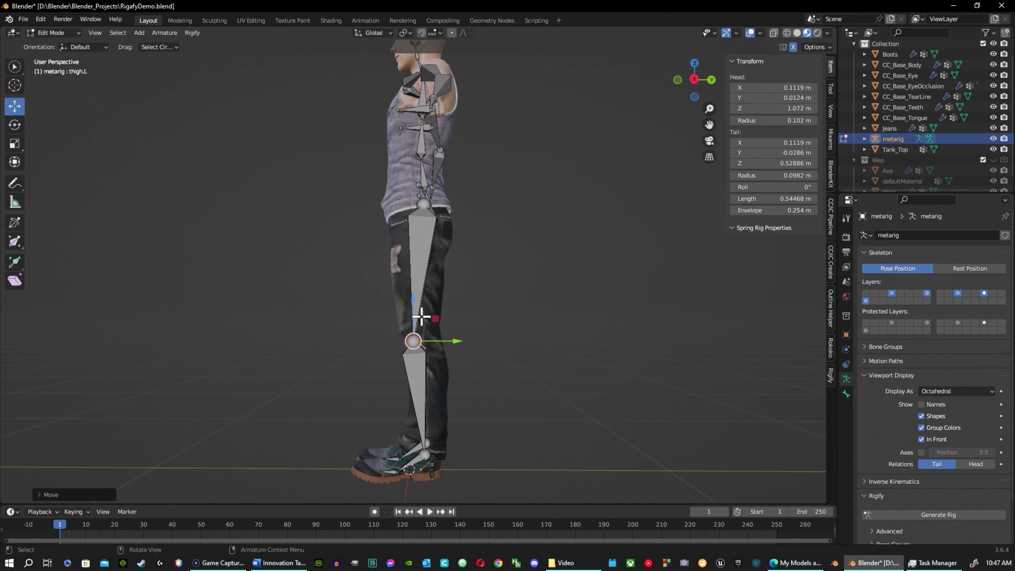
left_click(426, 456)
left_click_drag(427, 410, 426, 405)
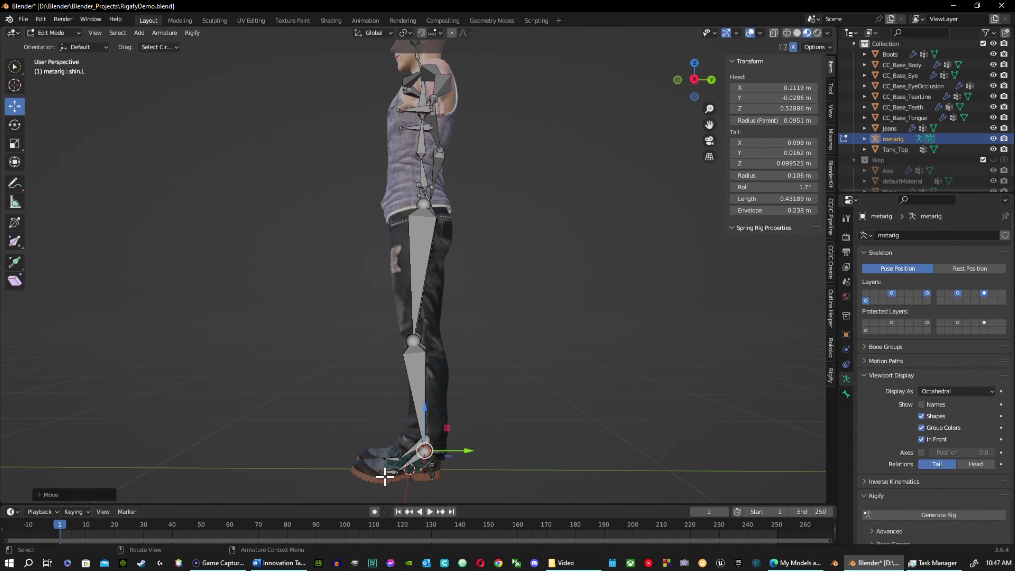
Nudge the left foot's front joint slightly back along the Y axis to fit the boot.
left_click(380, 466)
mouse_move(421, 469)
left_mouse_down()
mouse_move(387, 476)
mouse_move(426, 474)
left_mouse_up()
left_click(394, 469)
Lower the right elbow joint to about Z 1.432 m and shift it along the Y axis to about 0.073 m.
middle_click_drag(297, 329, 328, 220)
left_click(253, 127)
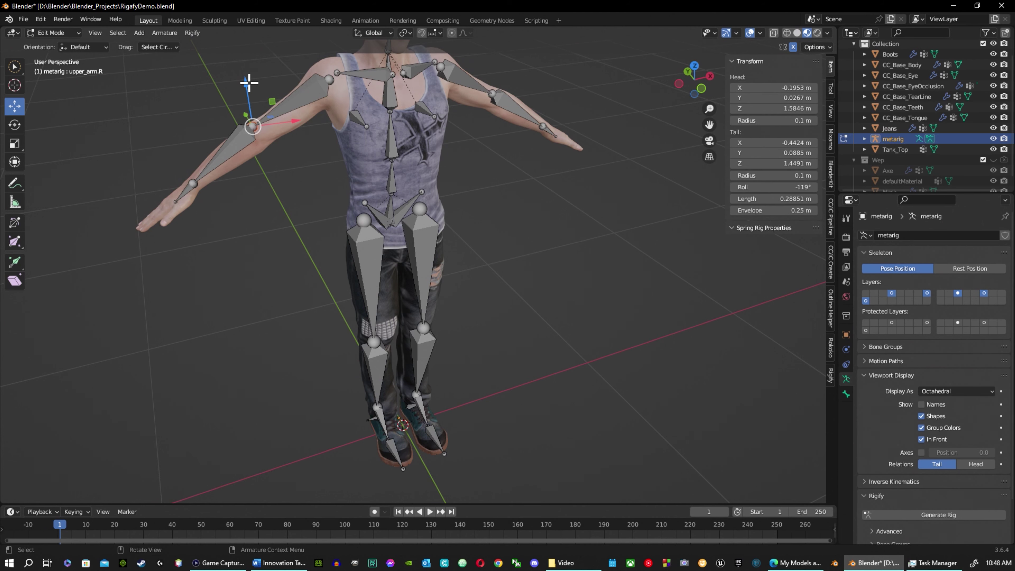
left_click_drag(249, 83, 248, 95)
middle_click_drag(175, 152, 285, 168)
left_click_drag(407, 257, 417, 260)
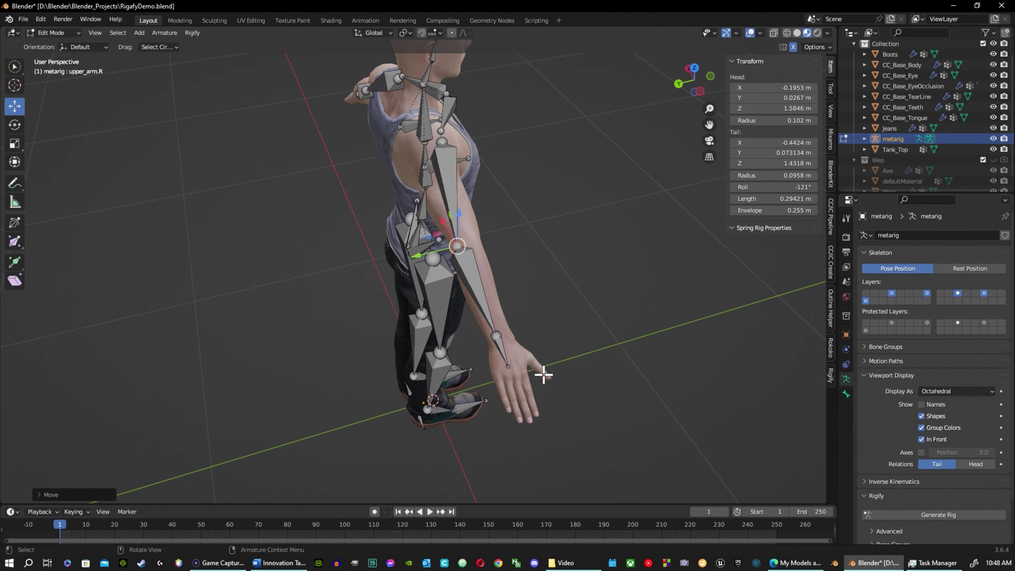
Move the right wrist joint forward along the Y axis to about 0.035 m.
left_click(495, 335)
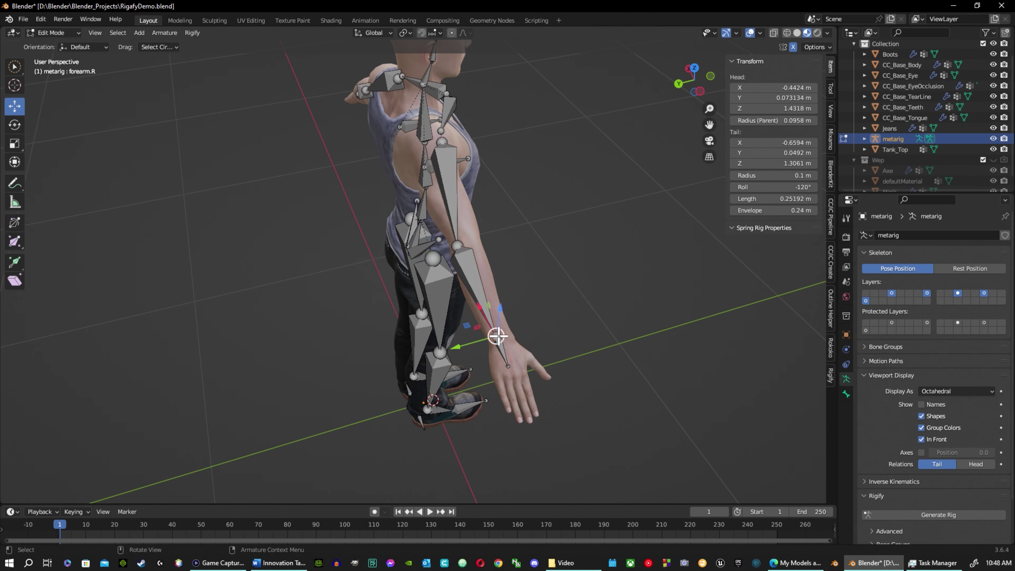
left_click_drag(458, 347, 465, 346)
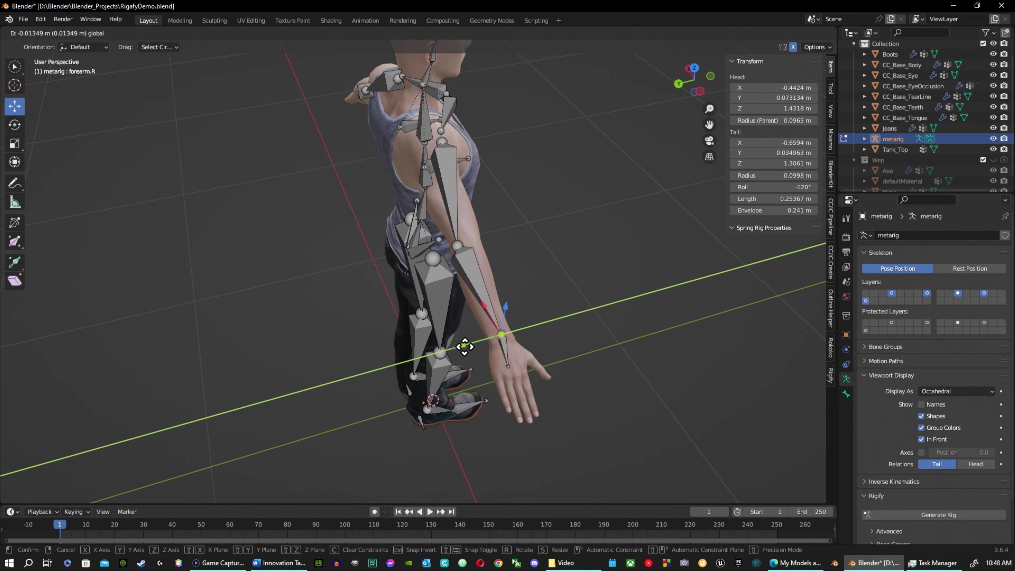
left_click(465, 346)
Move the head of the left thigh bone outward to about X 0.123 m.
middle_click_drag(464, 346, 421, 292)
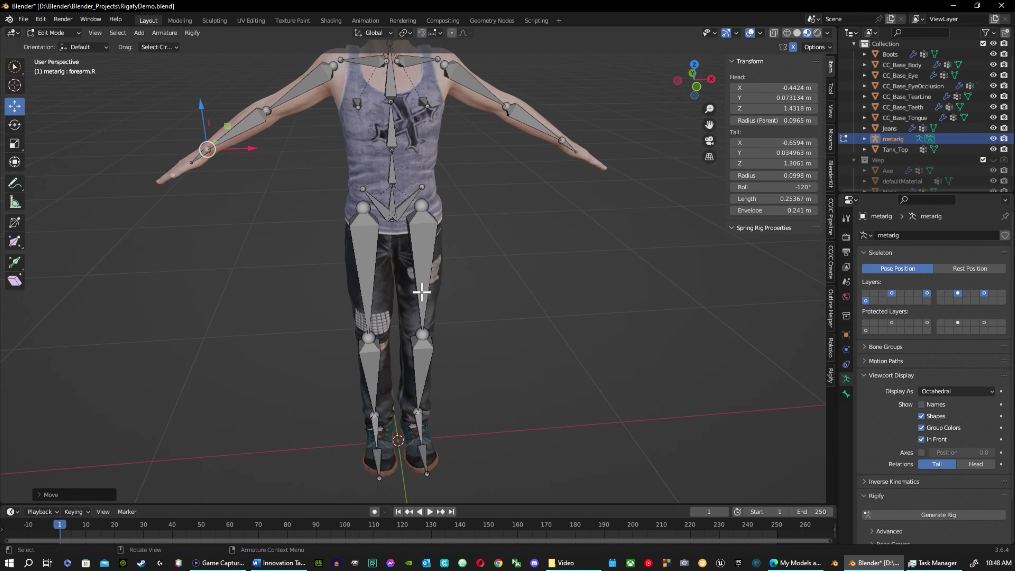
left_click(419, 208)
mouse_move(464, 210)
left_mouse_down()
mouse_move(483, 213)
mouse_move(470, 218)
left_mouse_up()
Move the left shoulder bone's outer tip back along the Y axis, and the left upper arm's head back to about Y 0.055 m.
middle_click_drag(430, 306, 490, 208)
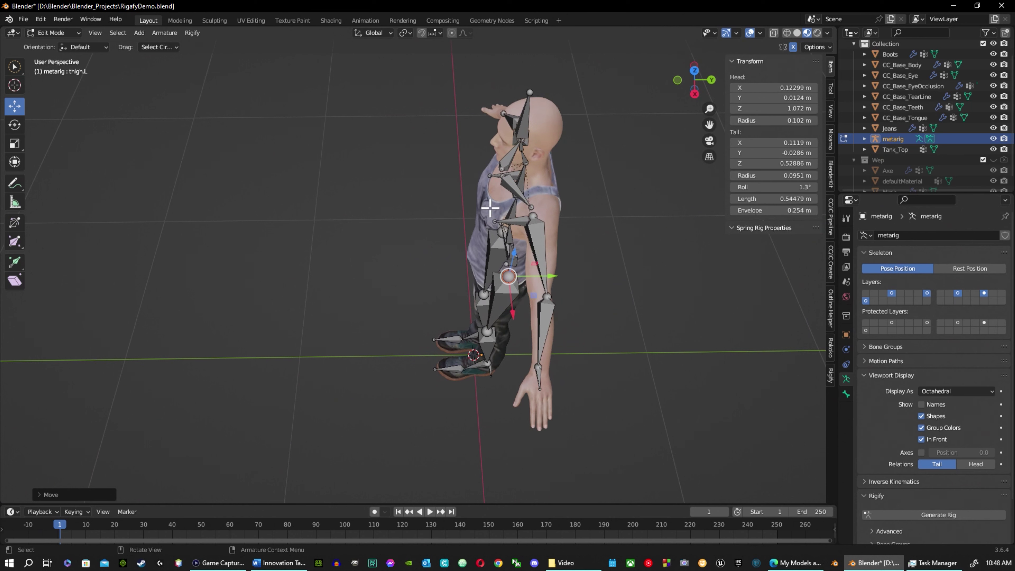
left_click(504, 178)
left_click_drag(545, 176, 569, 175)
key("g")
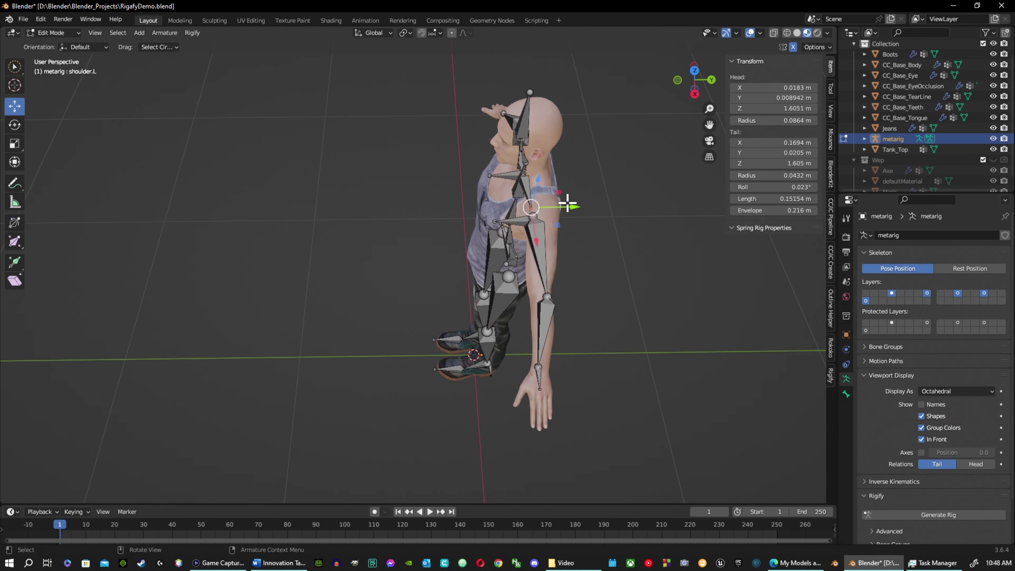
key("y")
left_click(586, 201)
left_click(537, 230)
left_click_drag(578, 213, 579, 213)
Examine how the meta-rig bones fit the body from the front, the side and a three-quarter angle.
key("KP_1")
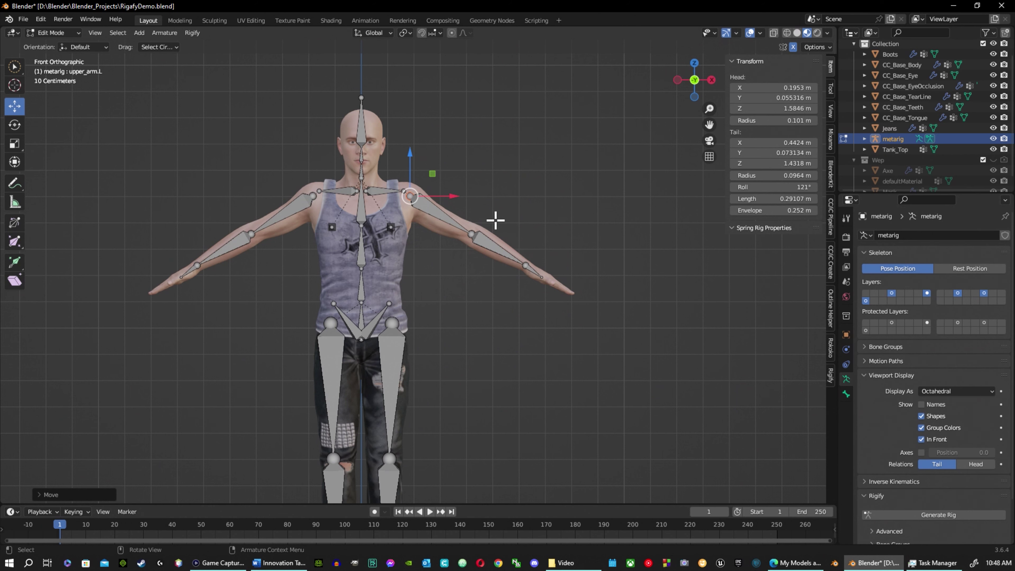
key("KP_3")
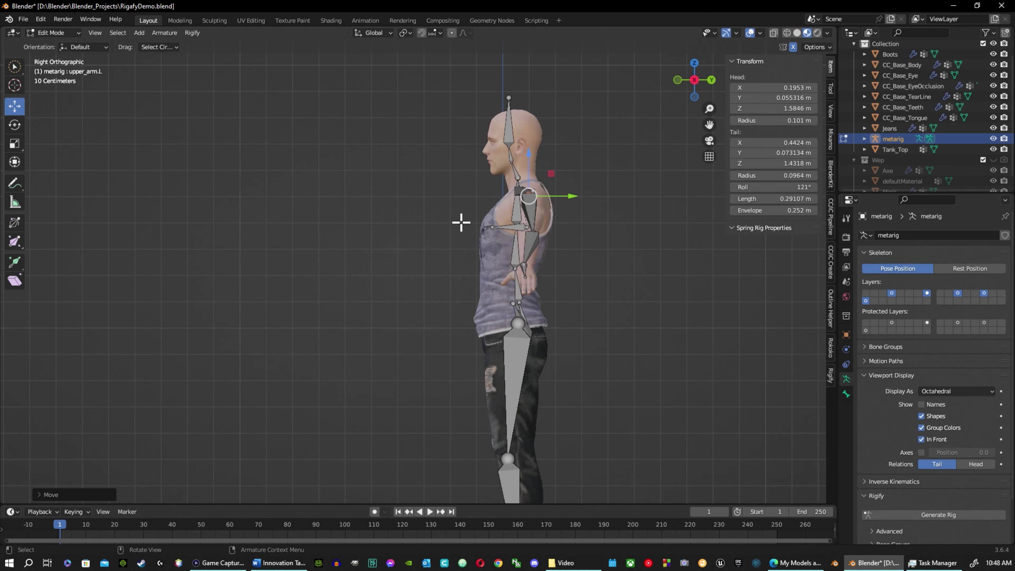
key("KP_1")
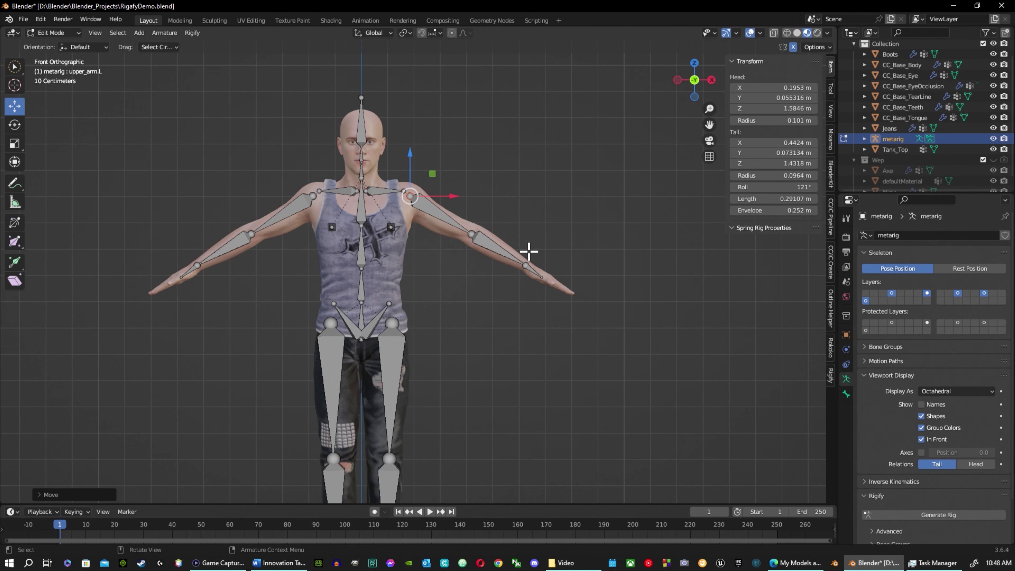
key("KP_3")
key("KP_1")
key("KP_3")
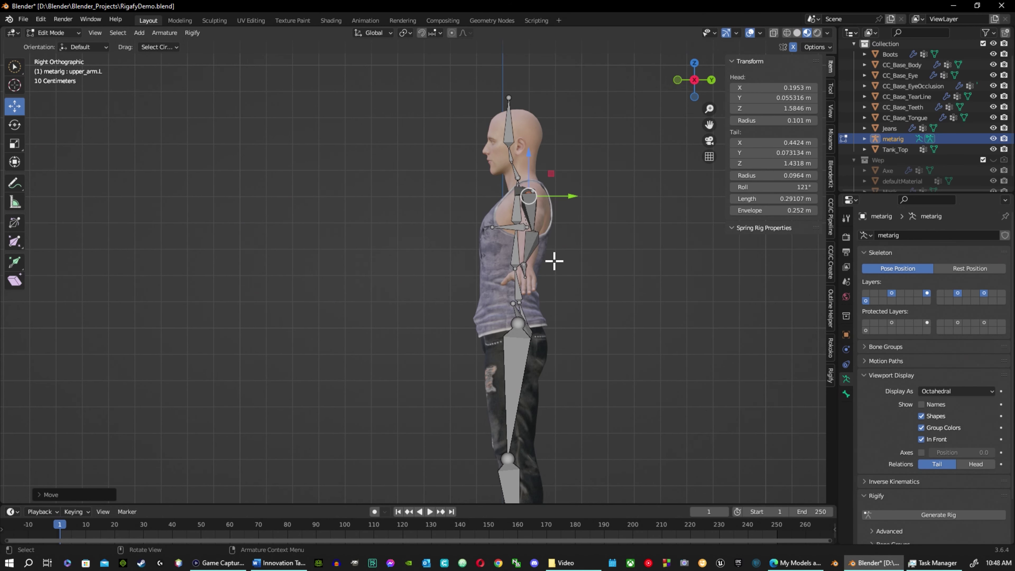
key("KP_1")
key("KP_8")
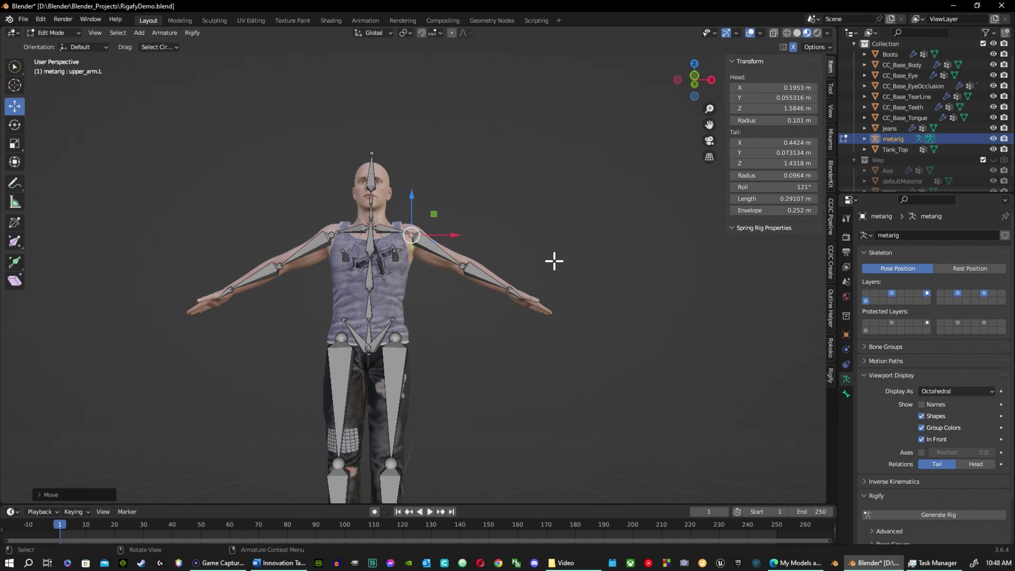
key("KP_3")
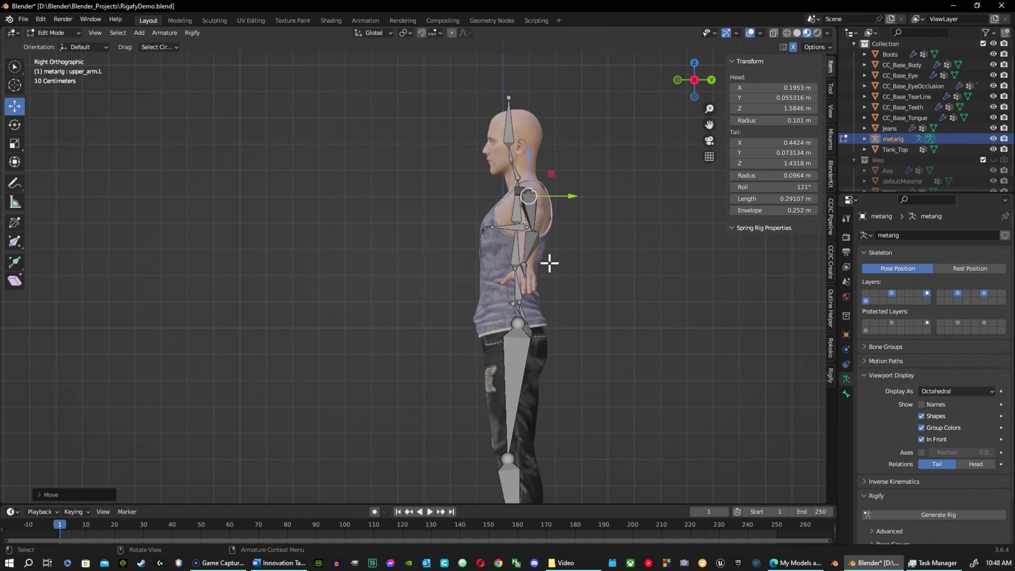
middle_click_drag(543, 264, 572, 252)
scroll(572, 251, "down", 5)
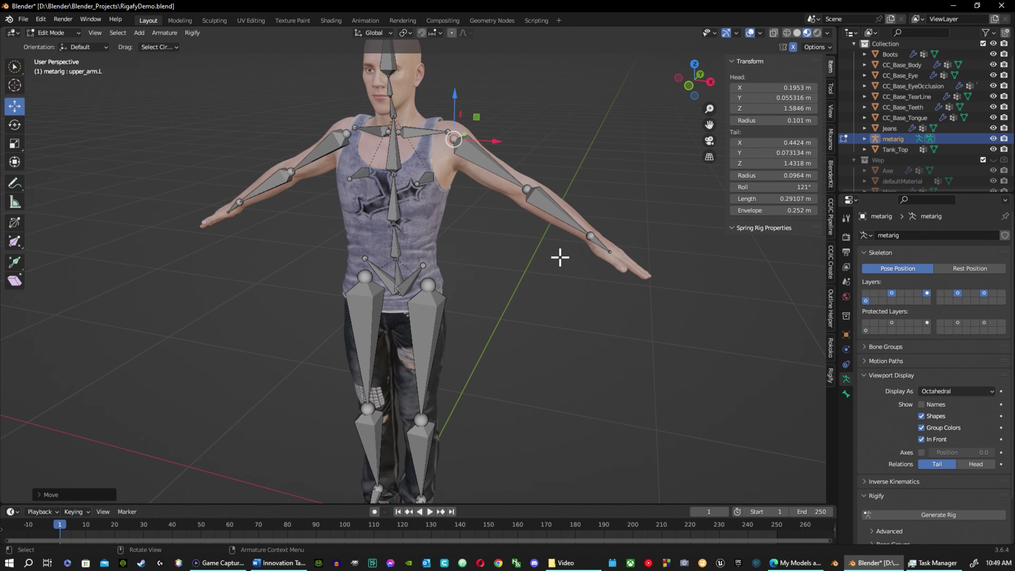
scroll(560, 257, "down", 2)
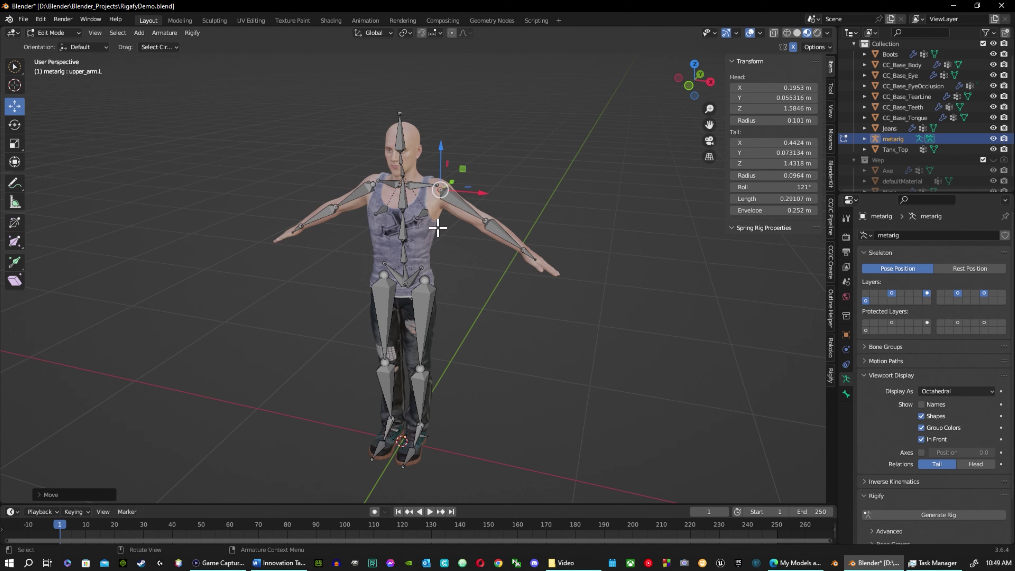
Switch the metarig from Edit Mode to Object Mode.
left_click(72, 34)
left_click(74, 45)
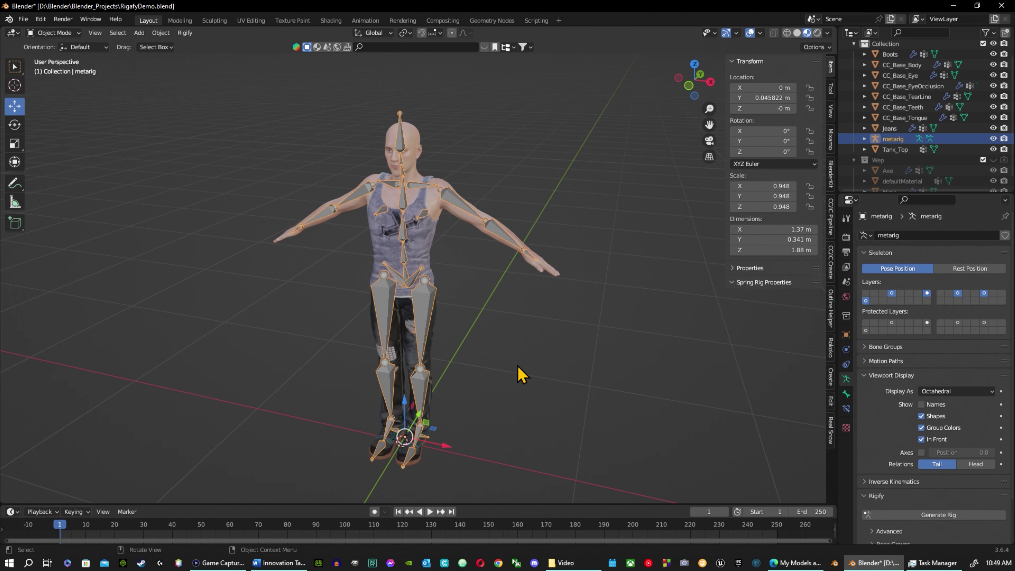
Try applying all transforms to the metarig, check its object transform values, and undo the application.
key("ctrl+a")
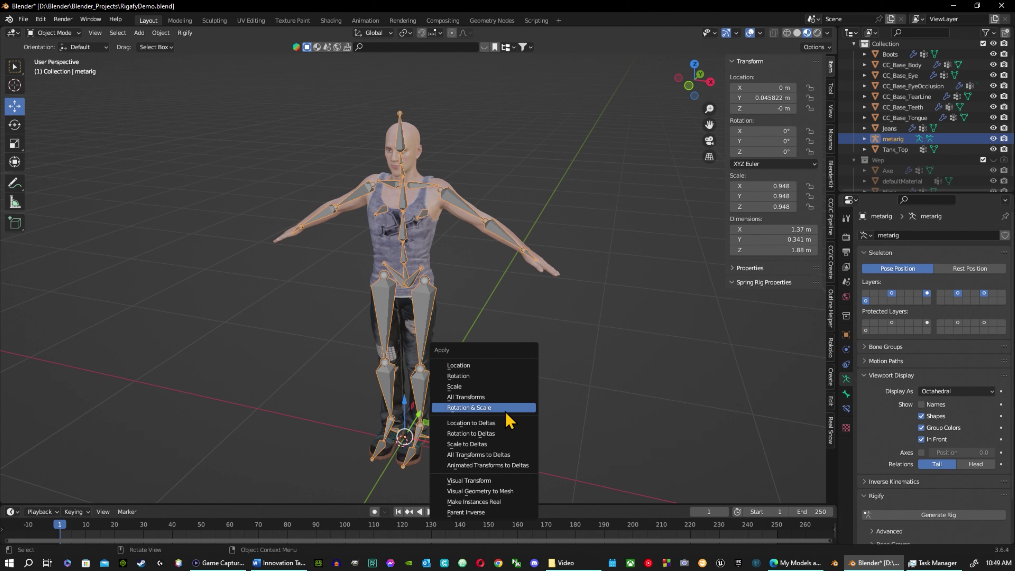
left_click(487, 397)
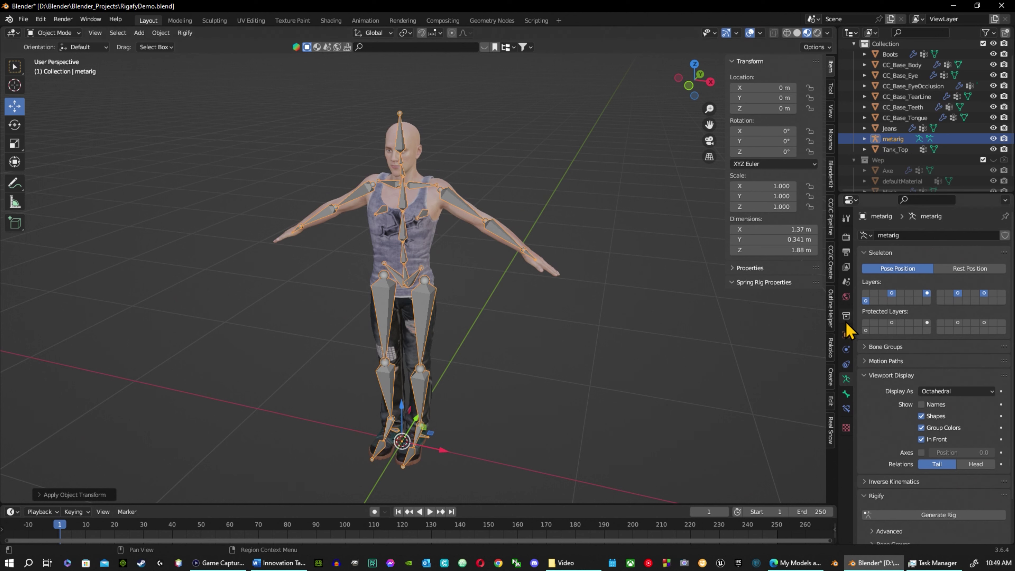
left_click(845, 334)
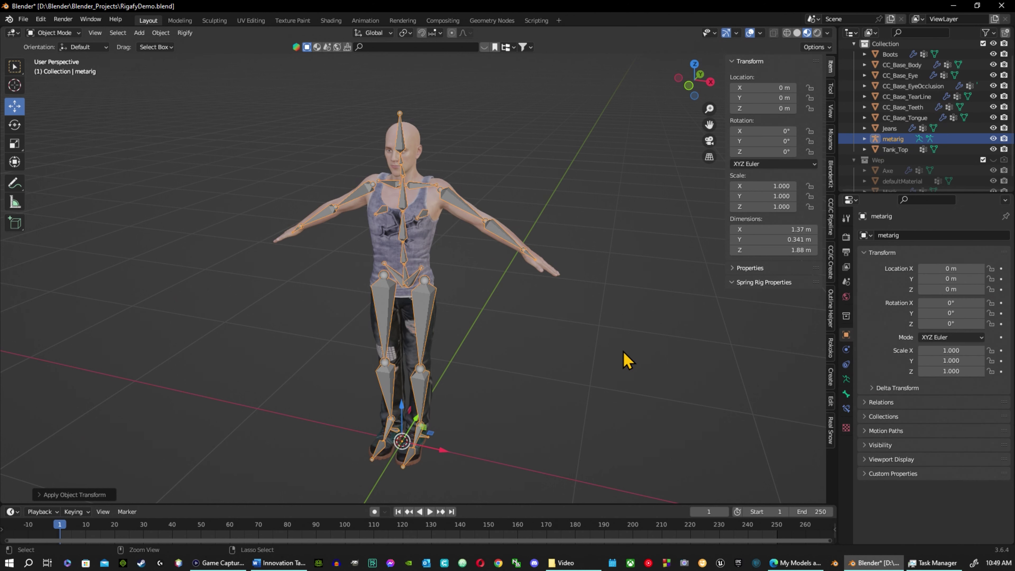
key("ctrl+z")
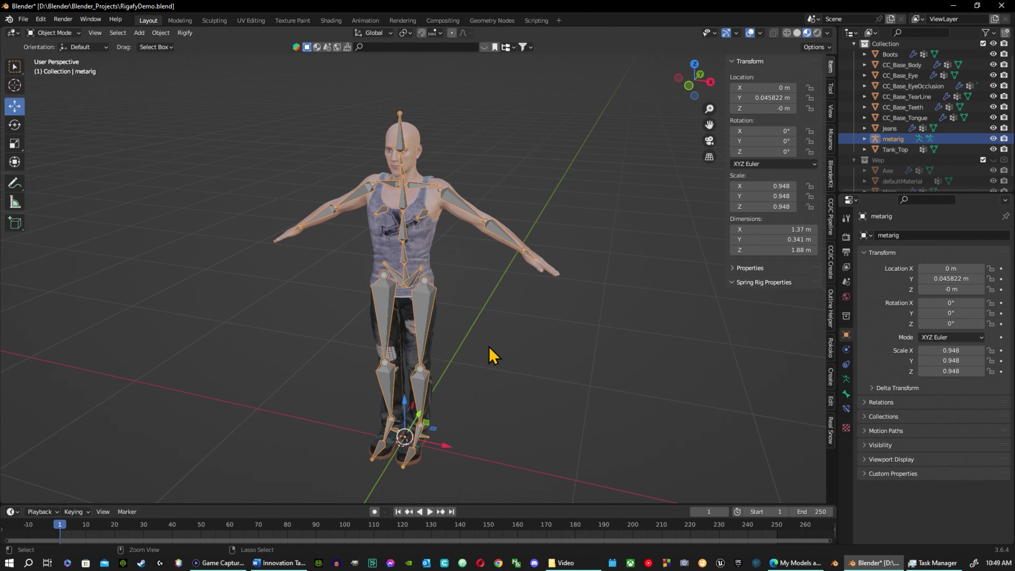
Apply all transforms to the metarig and generate the Rigify rig from it.
key("ctrl+a")
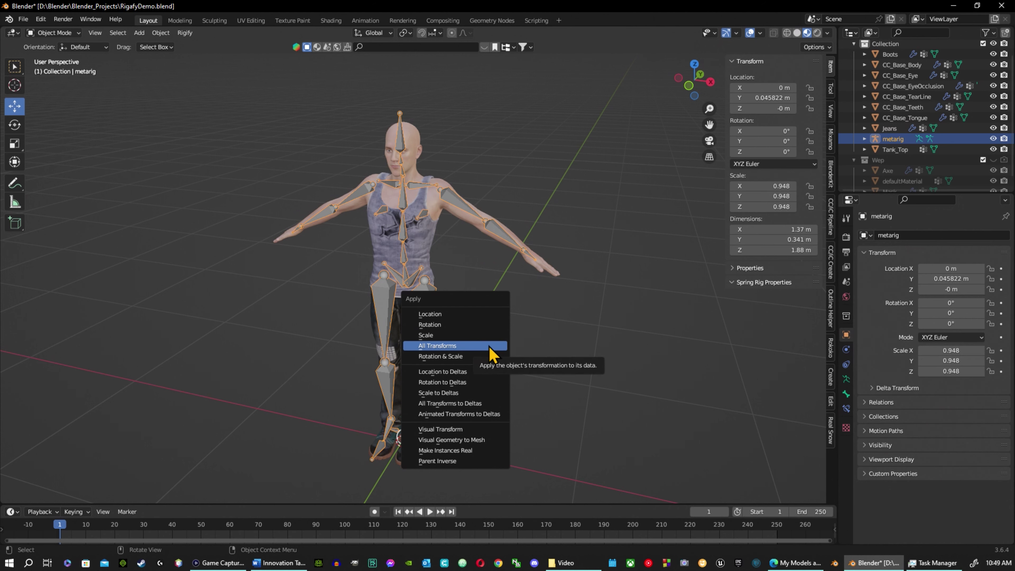
left_click(488, 346)
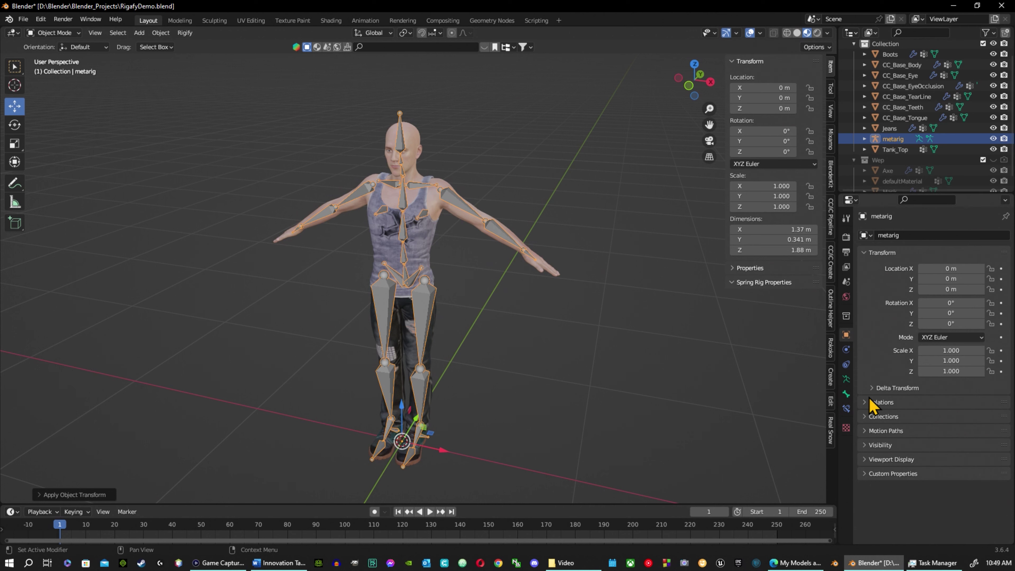
left_click(846, 378)
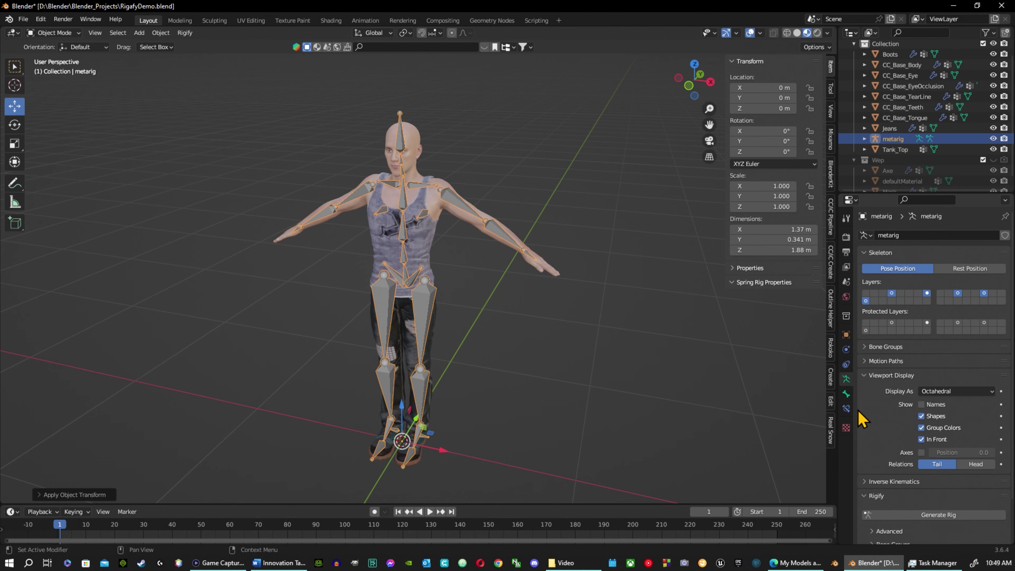
scroll(917, 449, "down", 2)
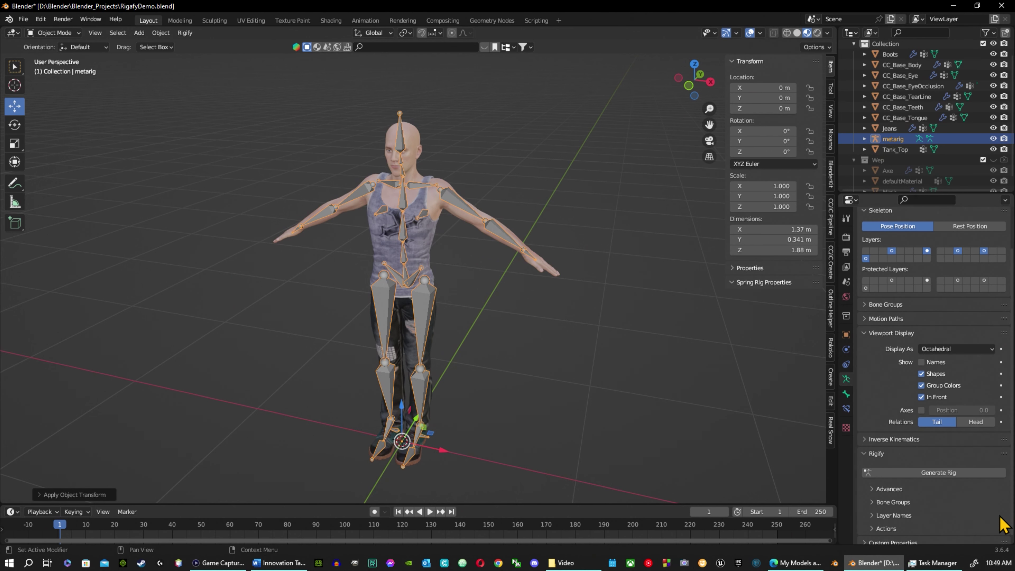
scroll(927, 504, "down", 1)
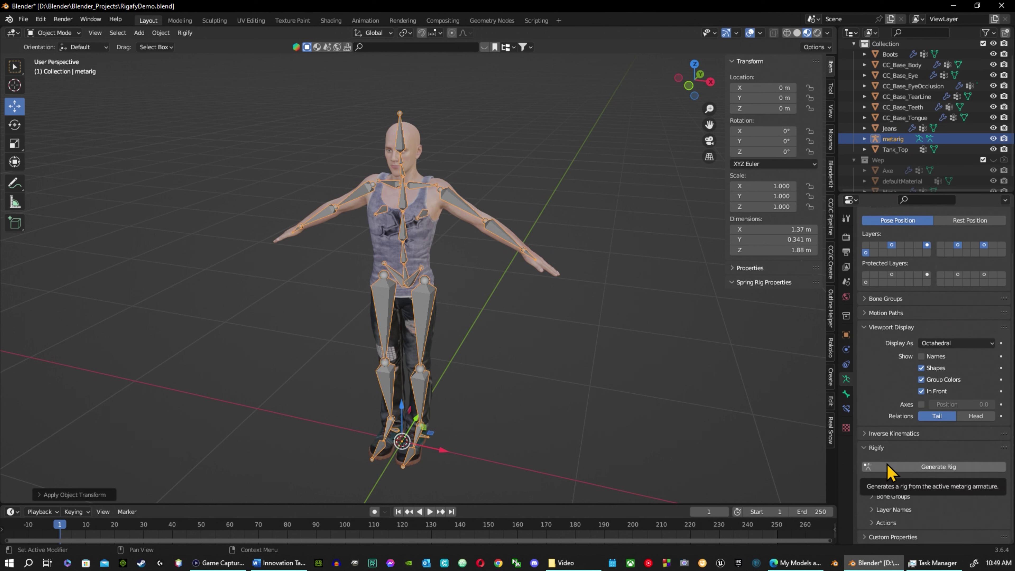
left_click(940, 467)
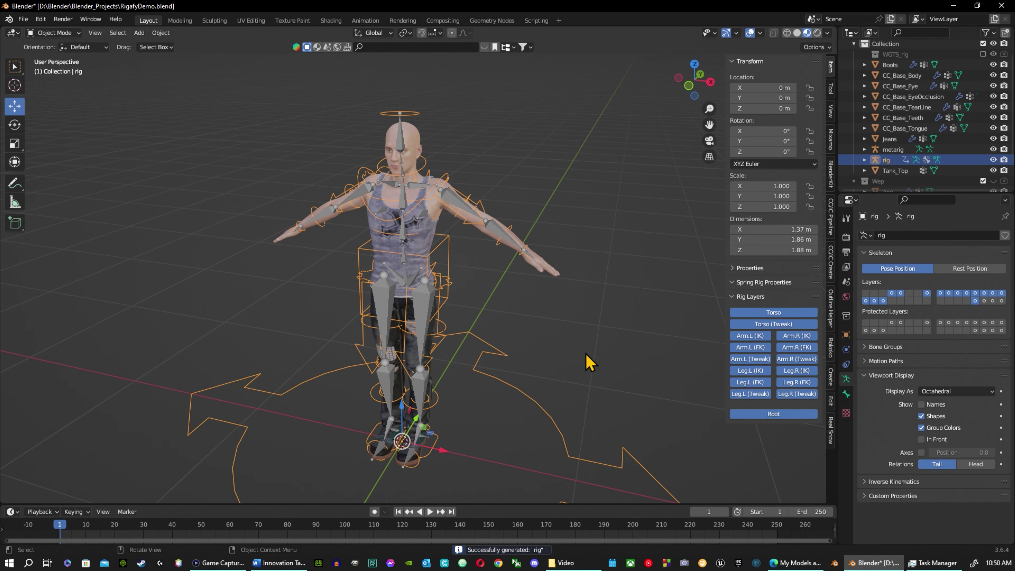
Select the original metarig and hide it in the viewport.
mouse_move(640, 351)
middle_mouse_down()
mouse_move(516, 324)
mouse_move(630, 335)
mouse_move(685, 309)
mouse_move(647, 333)
middle_mouse_up()
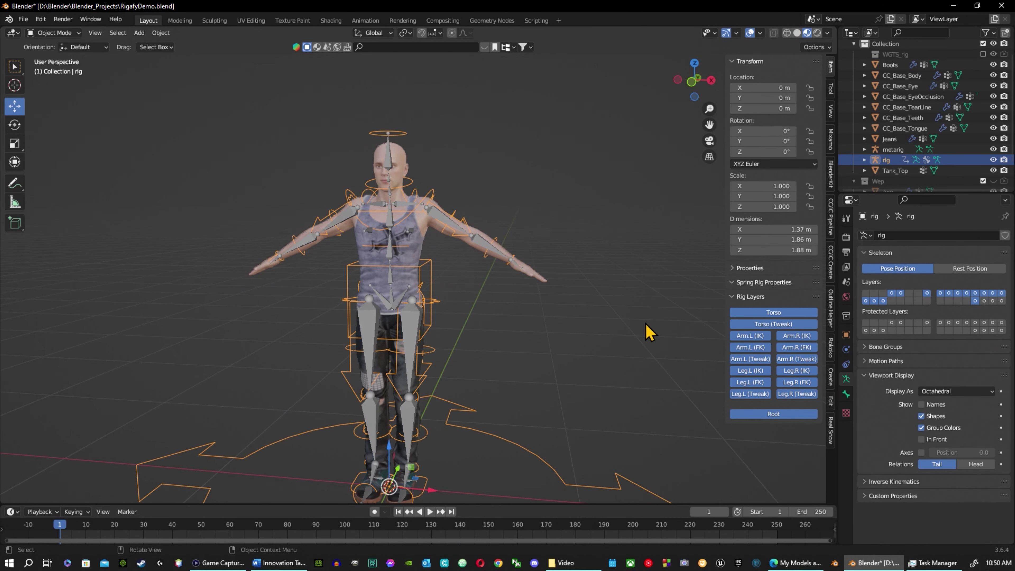
left_click(413, 335)
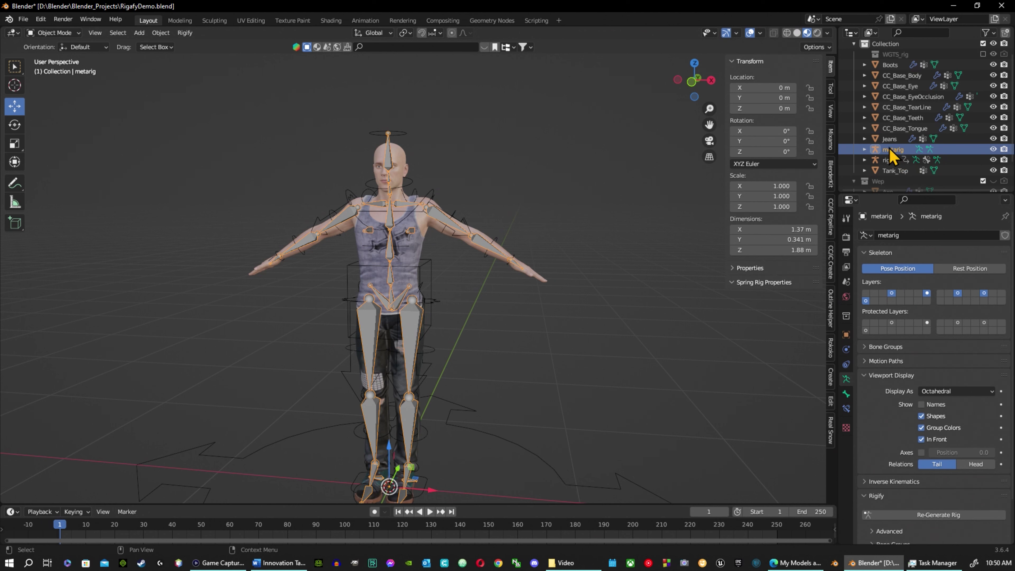
left_click(993, 149)
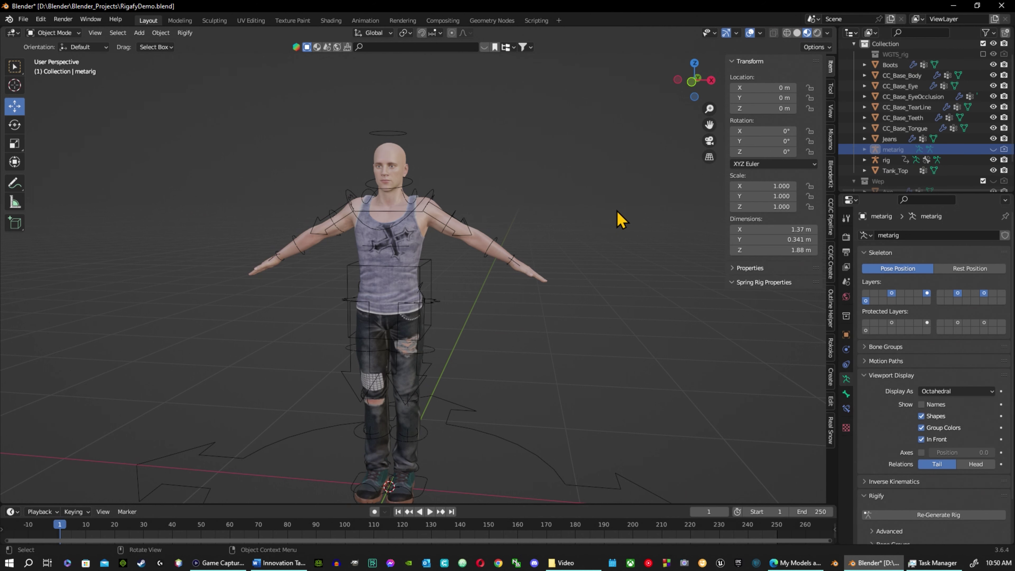
Select the generated rig and rename it as control_rig.
left_click(393, 240)
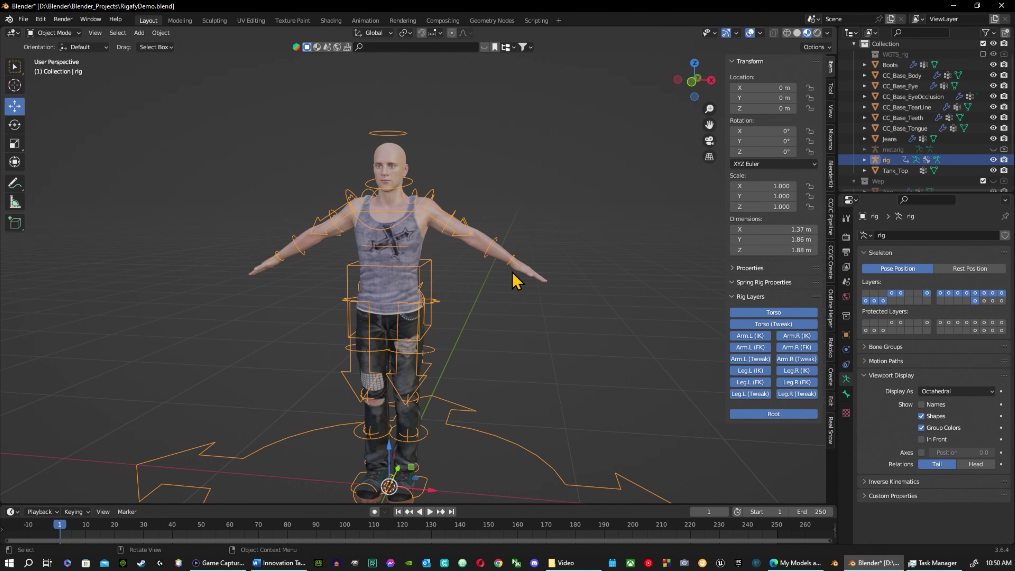
key("a")
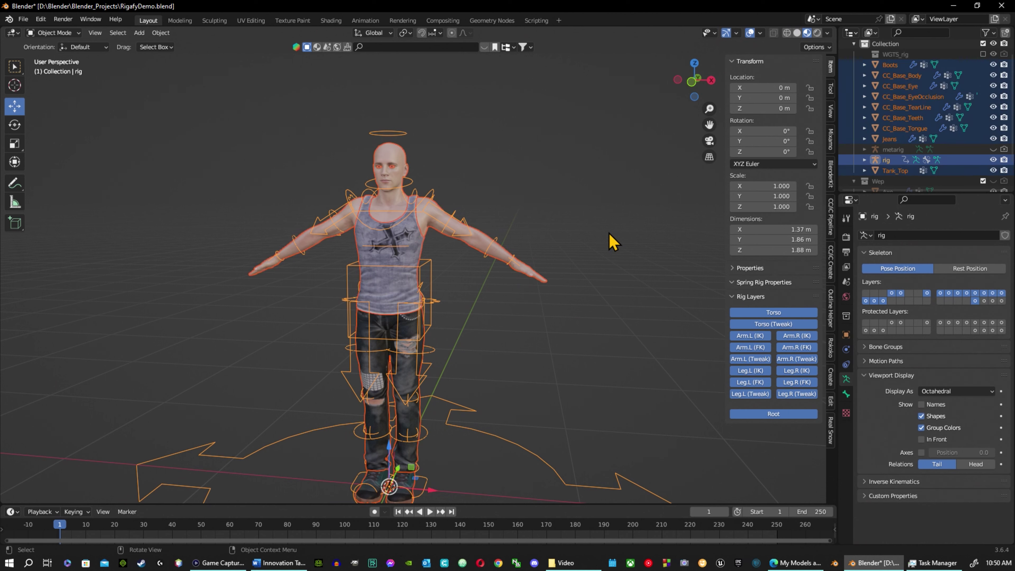
left_click(884, 160)
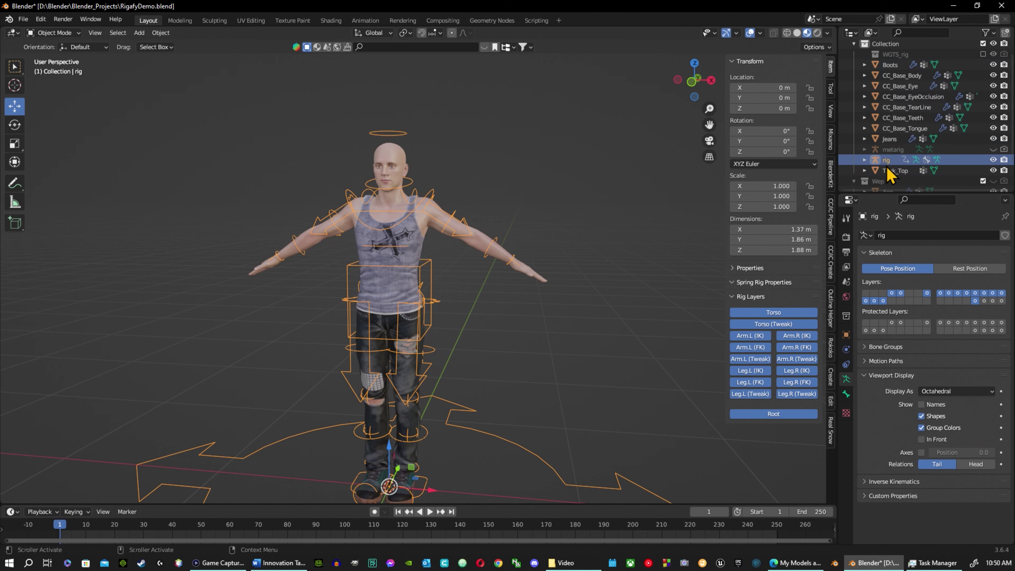
scroll(888, 169, "down", 2)
key("F2")
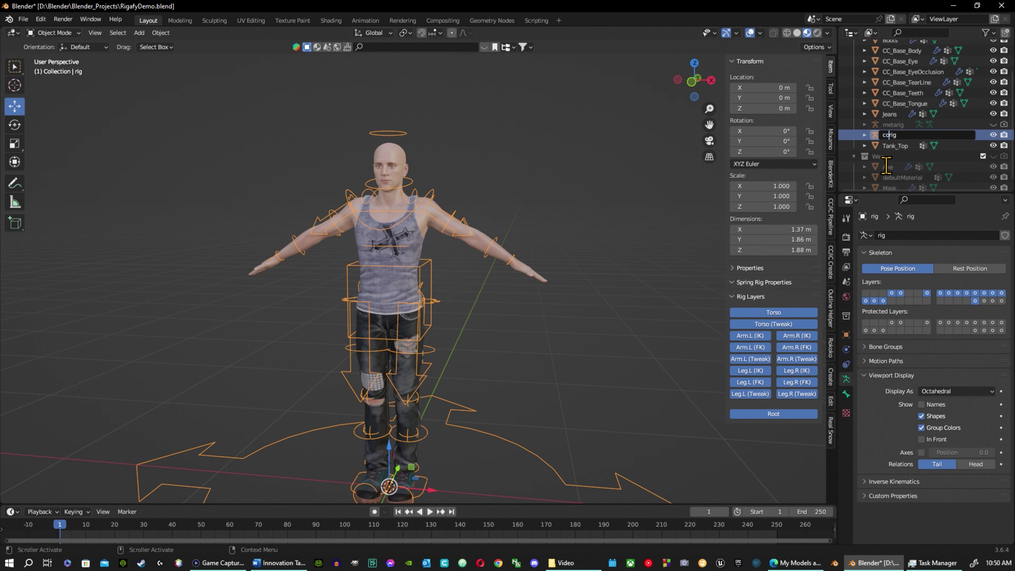
type("control_")
key("Return")
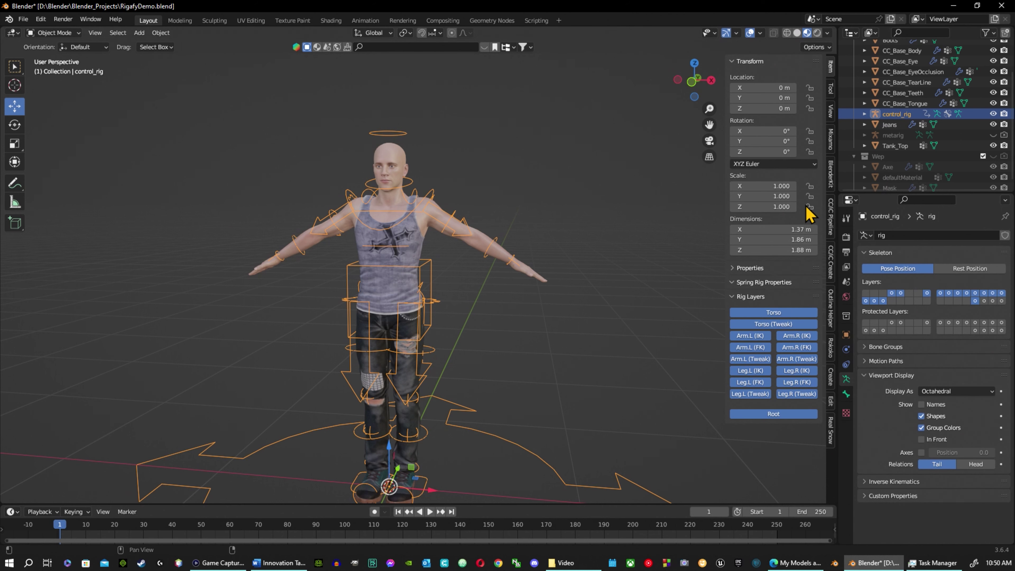
Select all the character meshes with control_rig active and parent them to it using Armature Deform With Automatic Weights.
left_click(585, 173)
key("a")
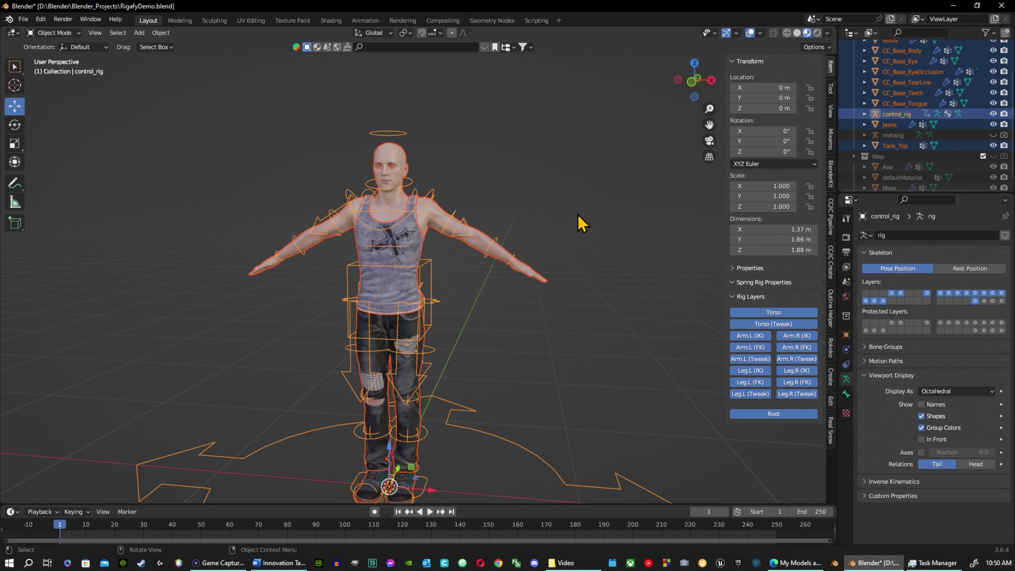
scroll(647, 160, "up", 2)
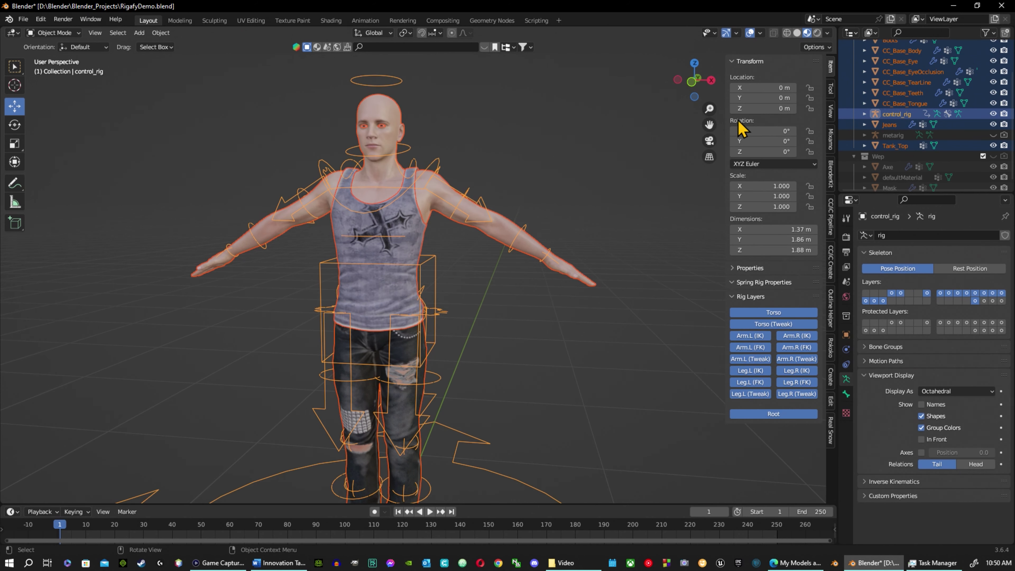
scroll(690, 128, "down", 1)
scroll(883, 86, "down", 1)
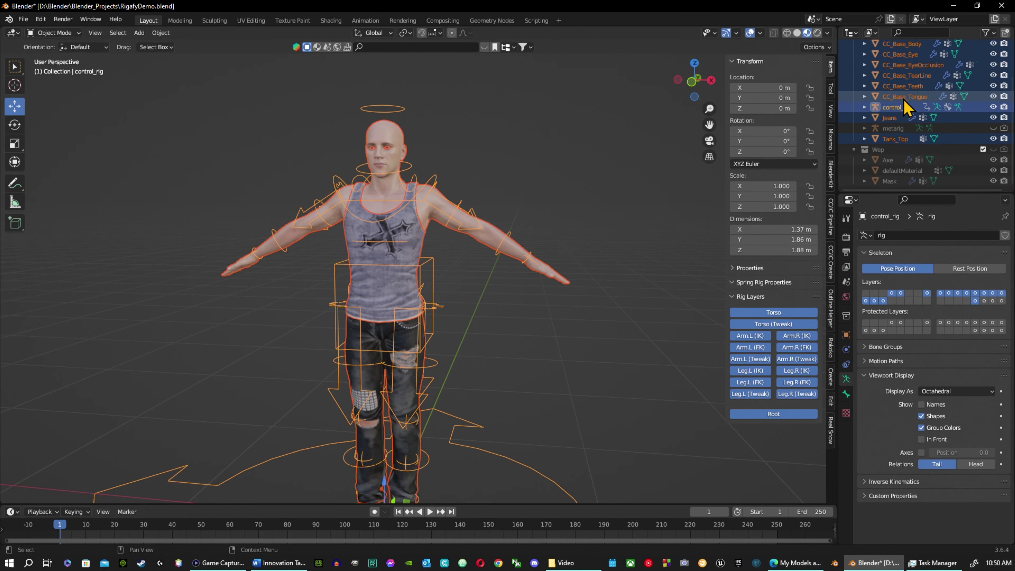
scroll(519, 162, "down", 2)
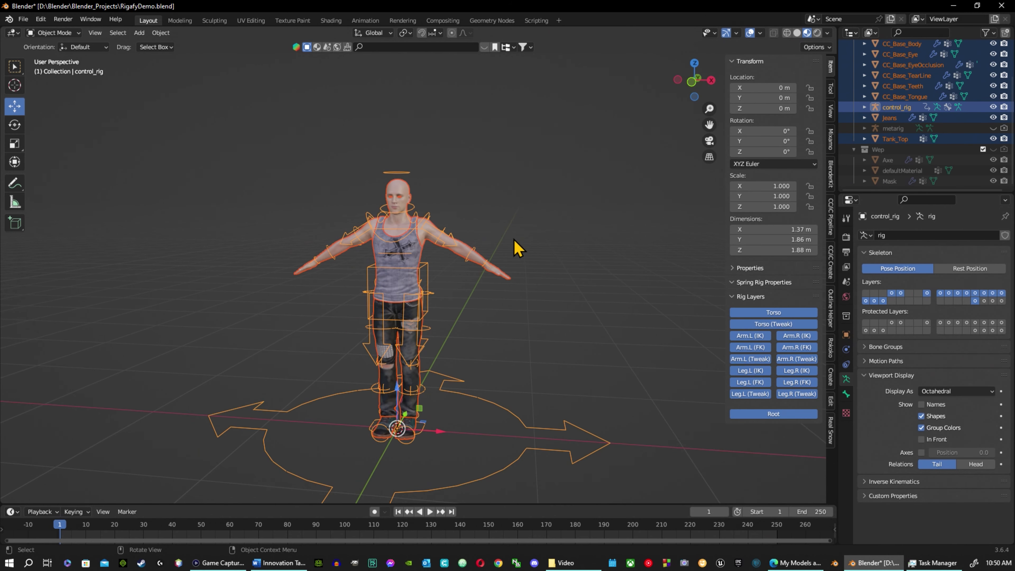
right_click(479, 326)
mouse_move(478, 324)
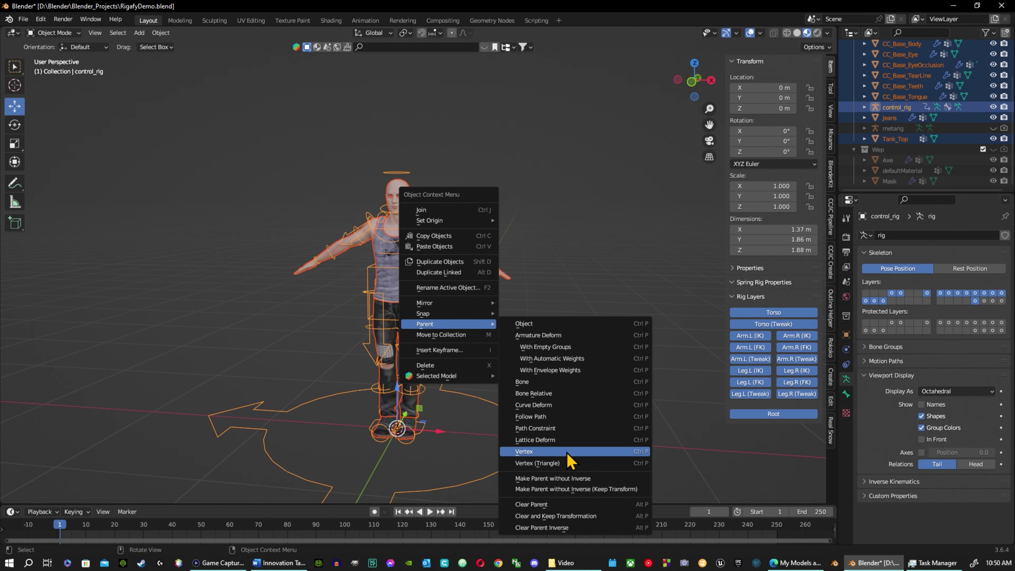
left_click(581, 358)
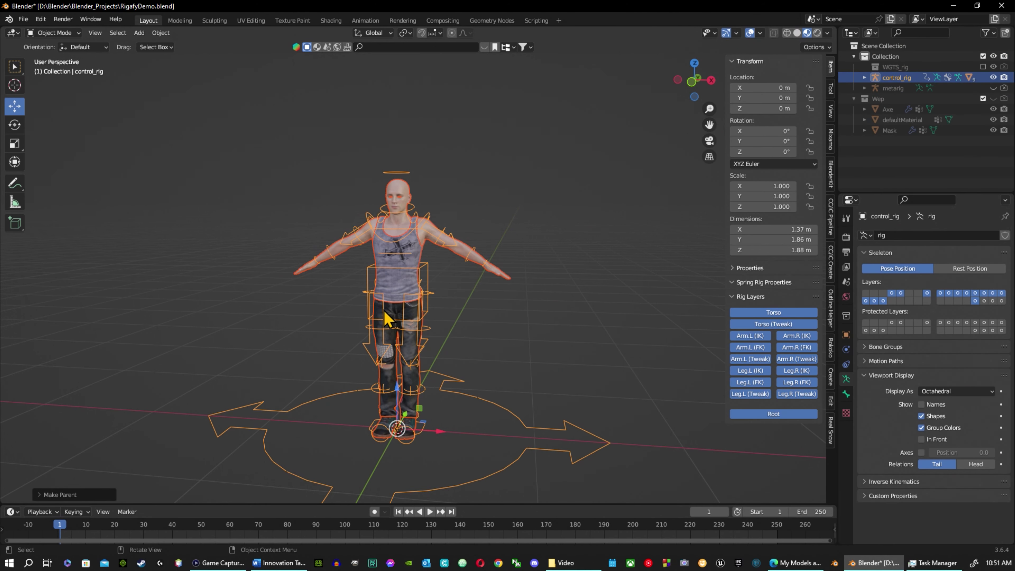
Select only control_rig and inspect the meshes parented under it in the scene hierarchy.
scroll(394, 317, "up", 4)
mouse_move(388, 294)
middle_mouse_down()
mouse_move(420, 294)
mouse_move(403, 295)
middle_mouse_up()
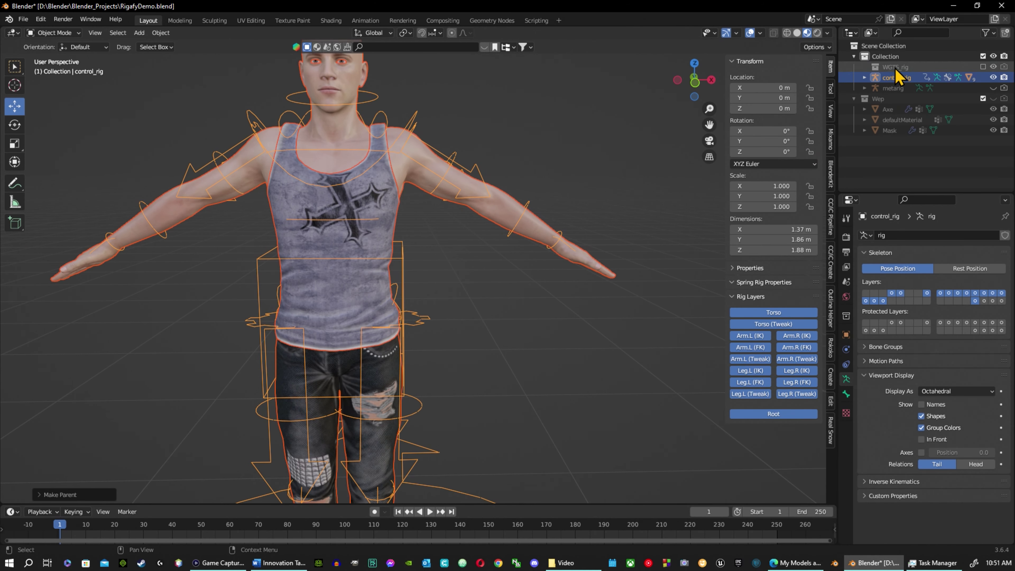
left_click(894, 77)
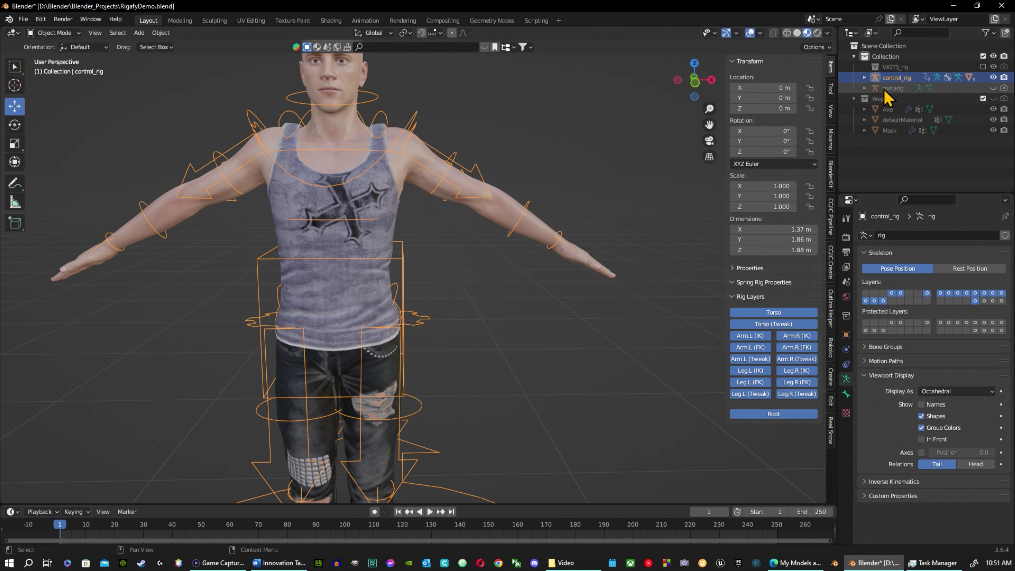
left_click(865, 78)
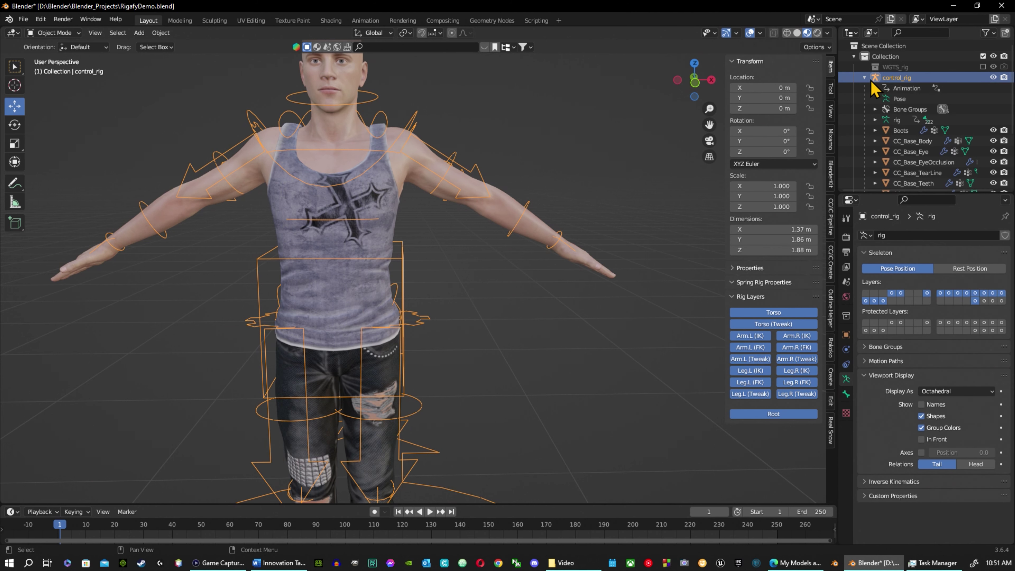
left_click(864, 78)
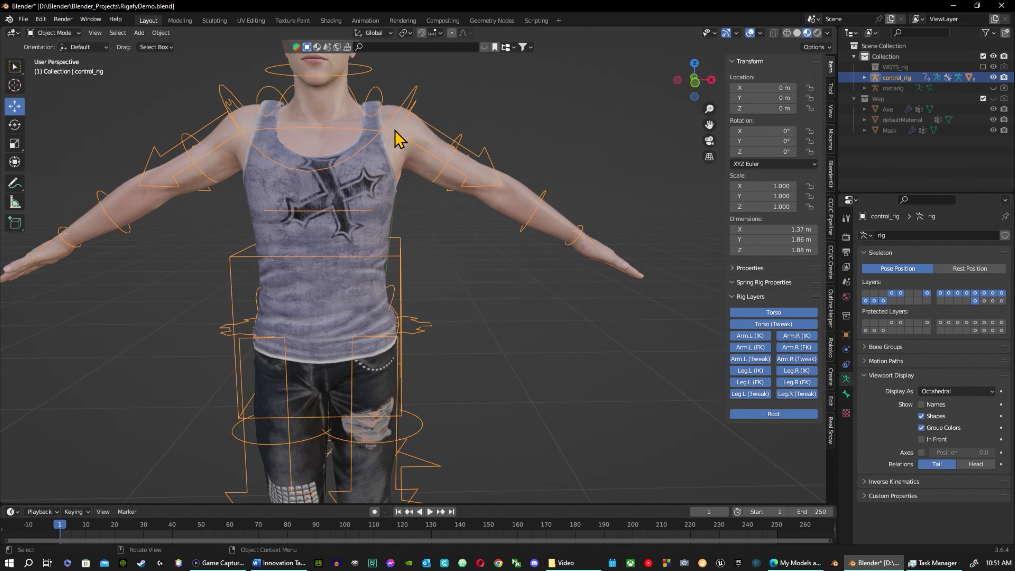
Switch control_rig to Pose Mode with the upper body framed in the view.
middle_click_drag(396, 141, 380, 297, "shift")
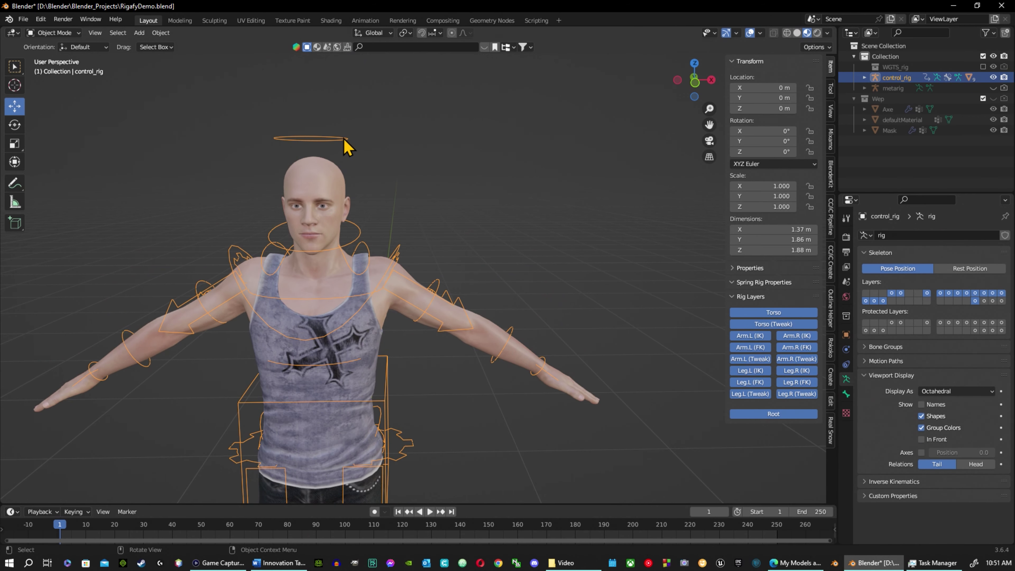
left_click(76, 33)
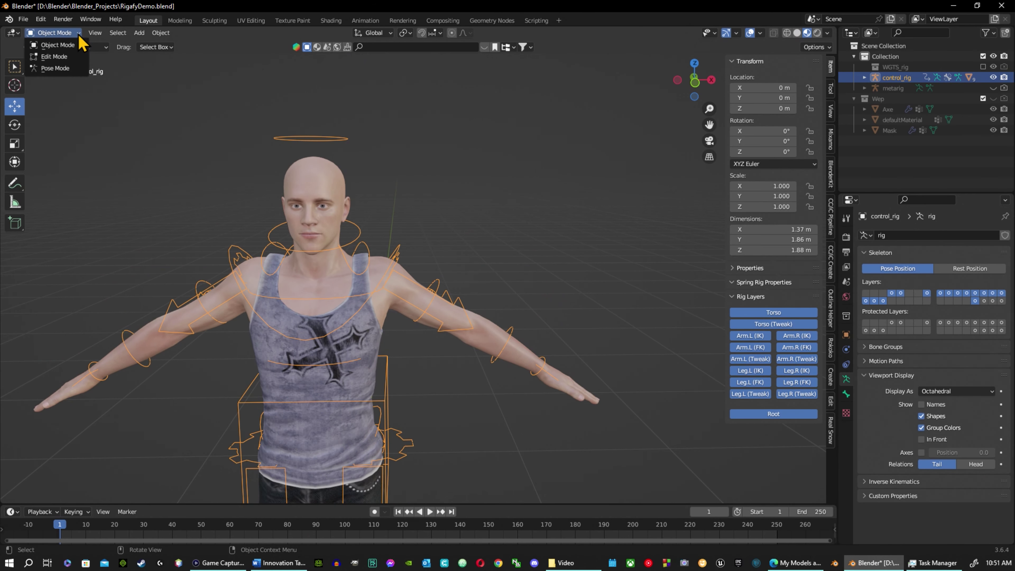
left_click(56, 68)
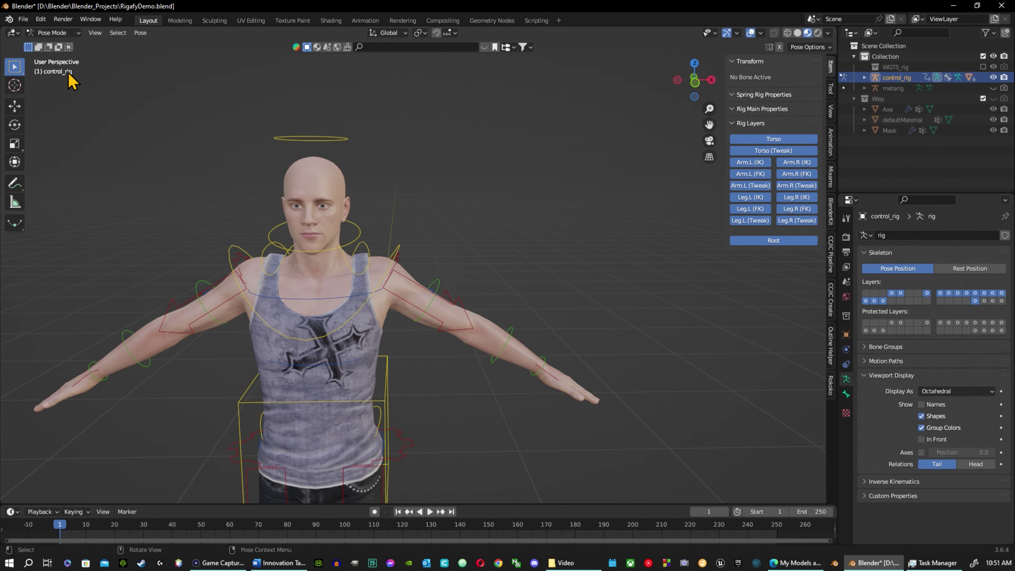
scroll(72, 83, "down", 1)
key("Tab")
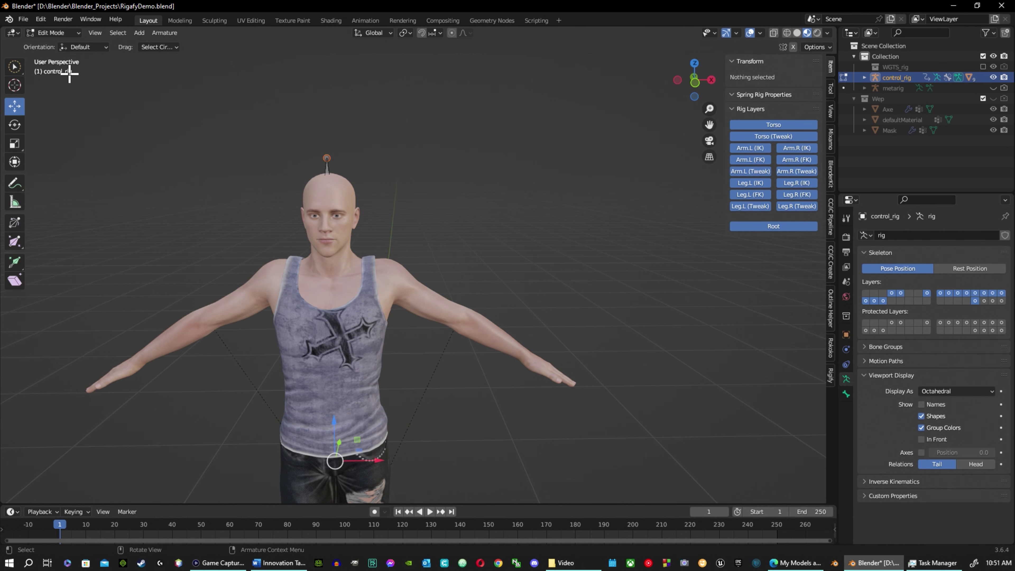
left_click(78, 34)
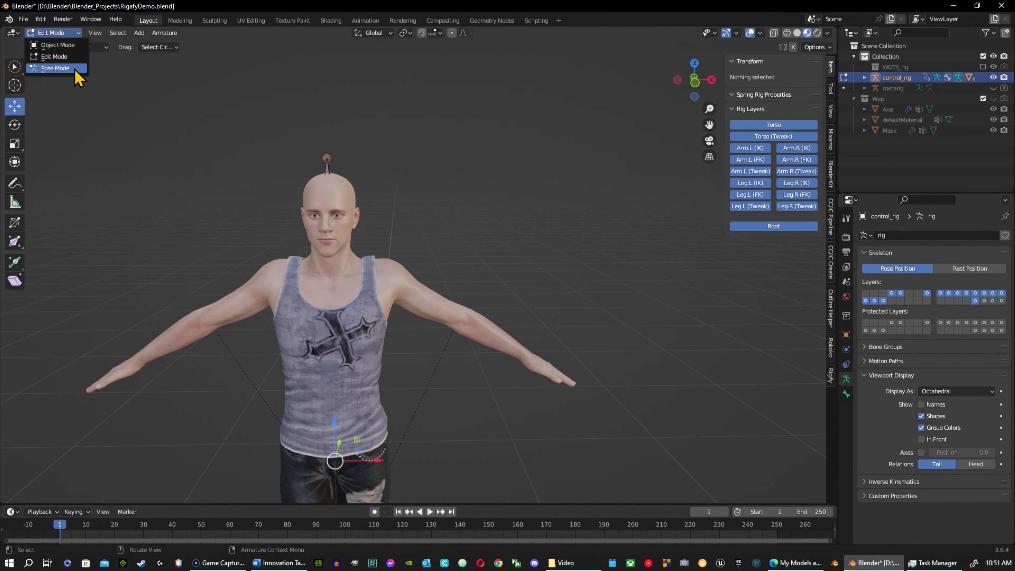
left_click(56, 69)
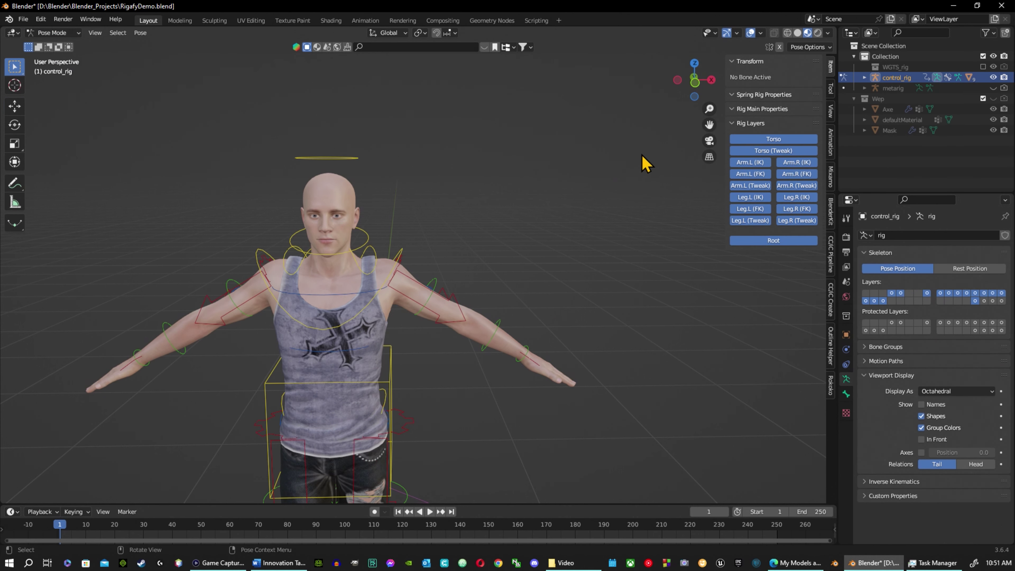
Try rotating the head control above the character with the Rotate tool.
middle_click_drag(439, 147, 356, 145)
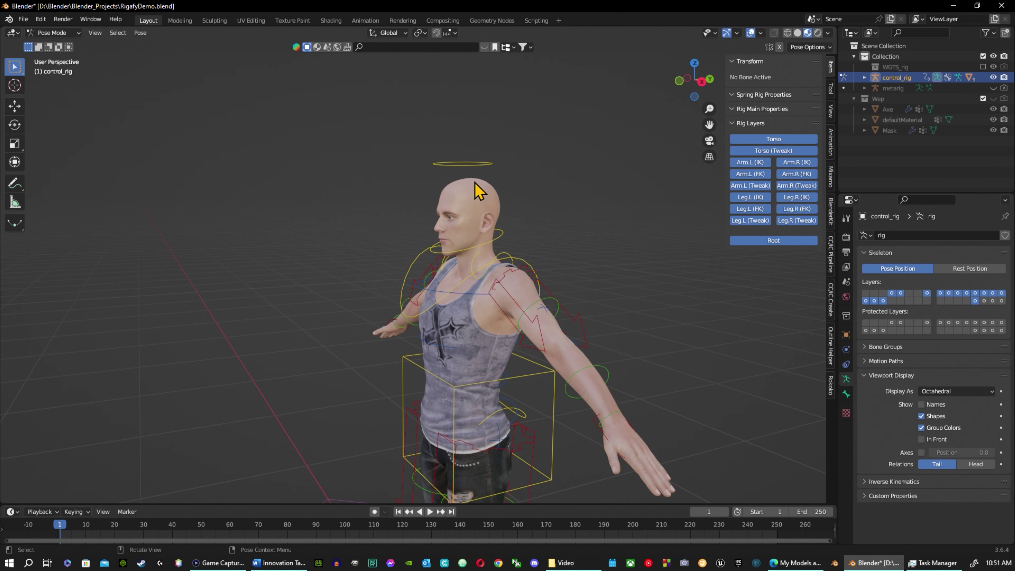
left_click(467, 168)
middle_click_drag(453, 166, 486, 176)
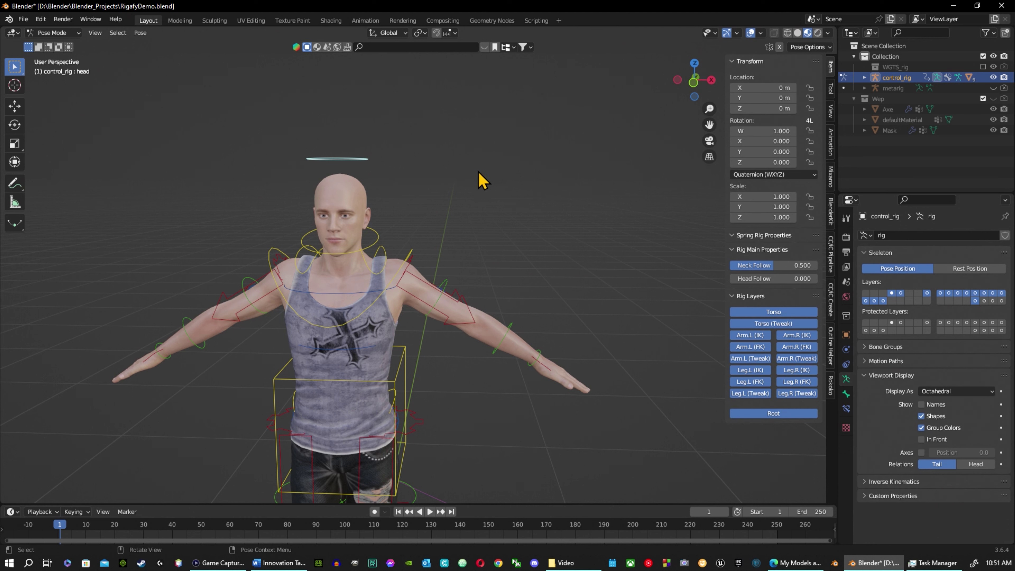
key("shift+space")
key("r")
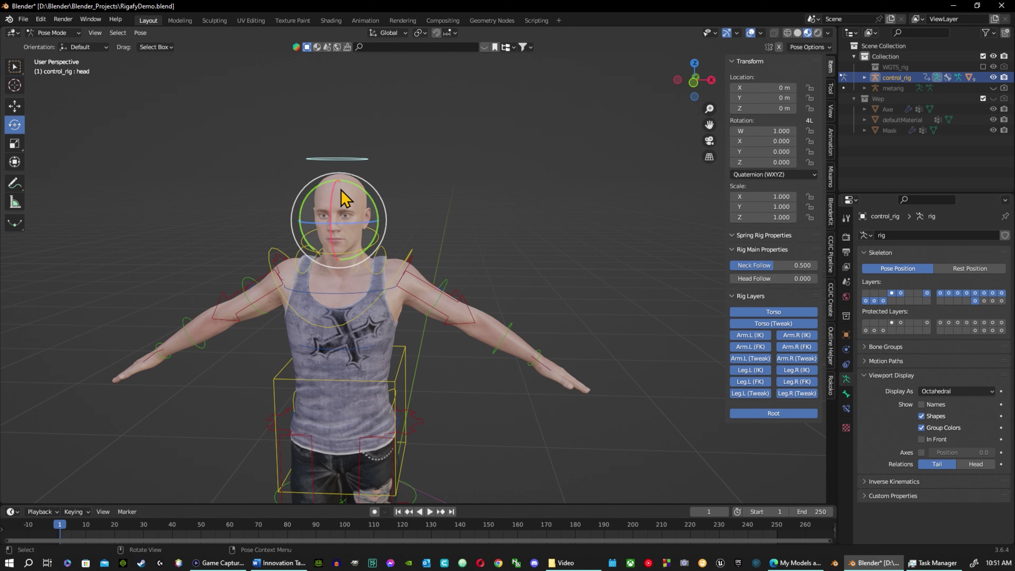
left_click_drag(344, 187, 362, 205)
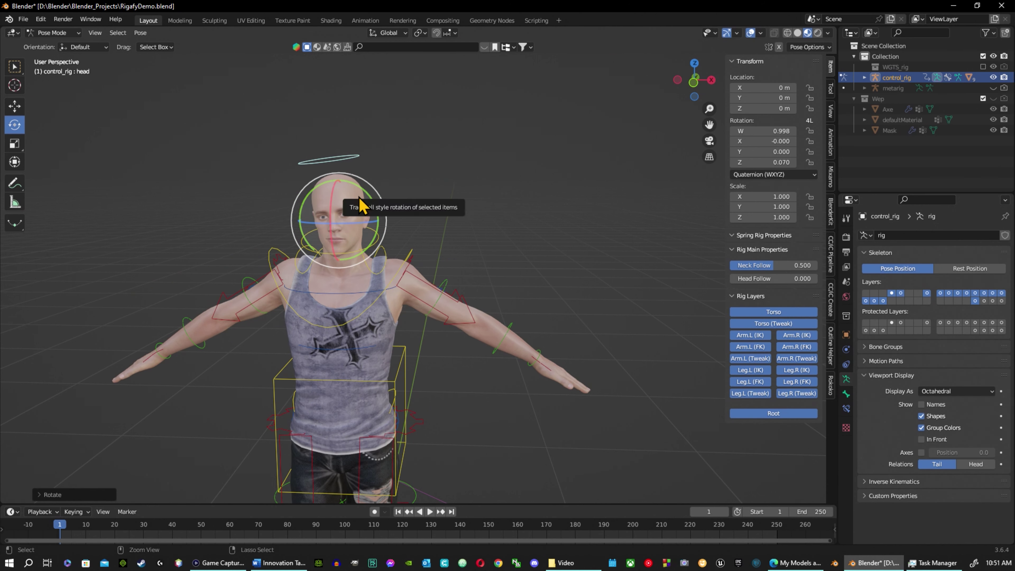
Try rotating the neck control and undo the rotation.
left_click(366, 235)
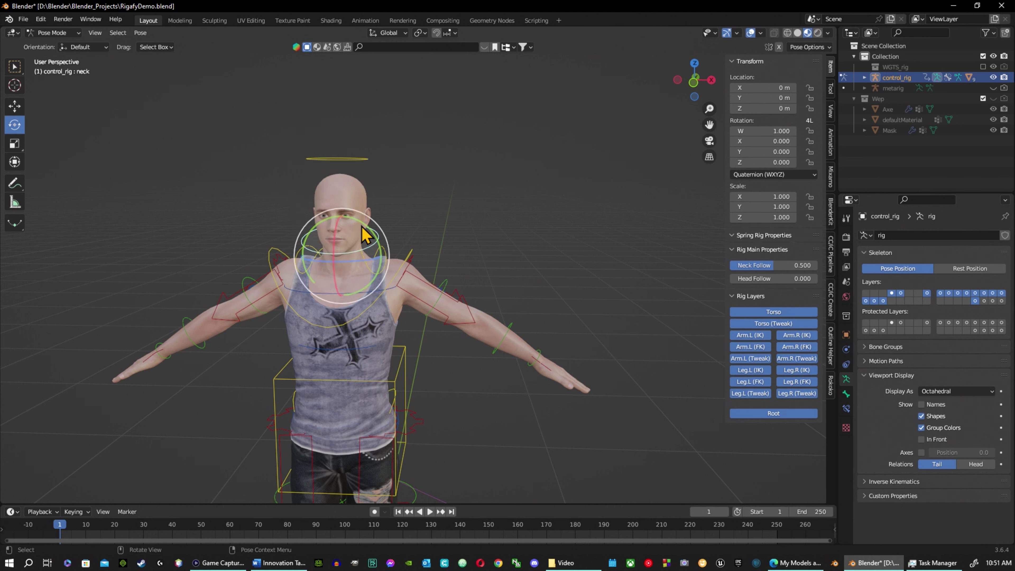
mouse_move(368, 233)
left_mouse_down()
mouse_move(355, 227)
mouse_move(368, 241)
left_mouse_up()
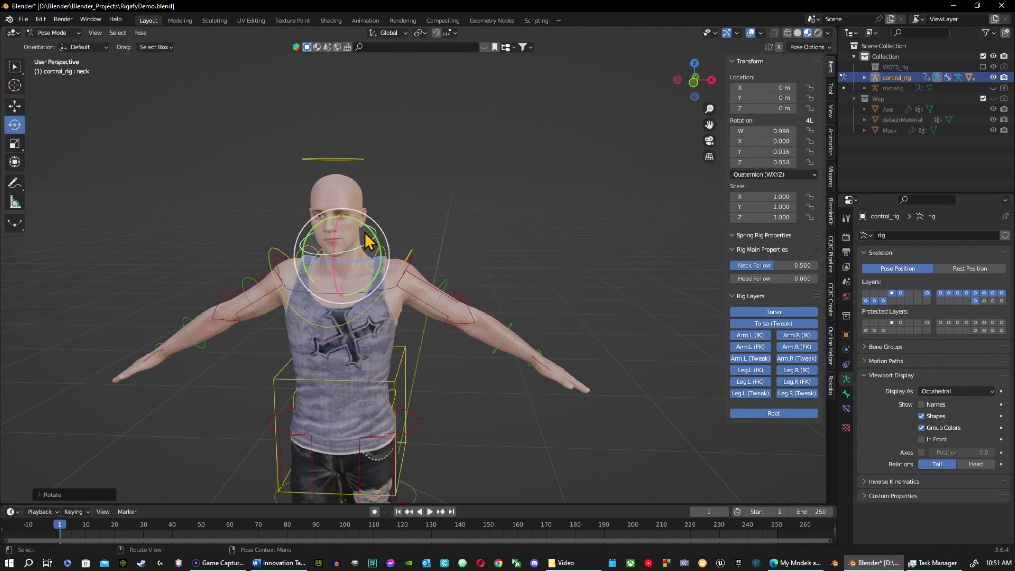
key("ctrl+z")
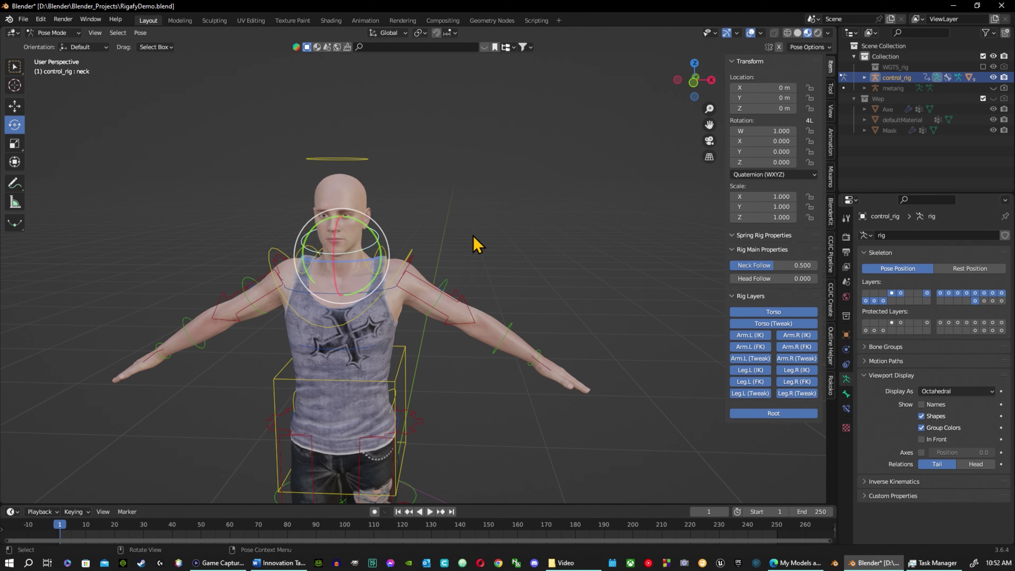
Try rotating the left forearm FK control (forearm_fk.L) and undo the rotation.
left_click(511, 338)
left_click(507, 342)
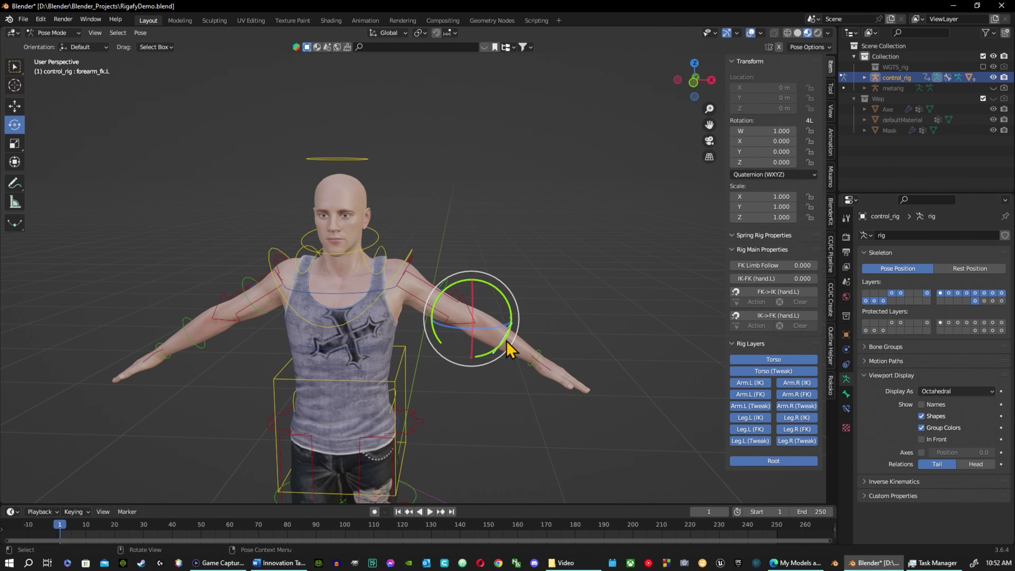
left_click_drag(509, 303, 486, 314)
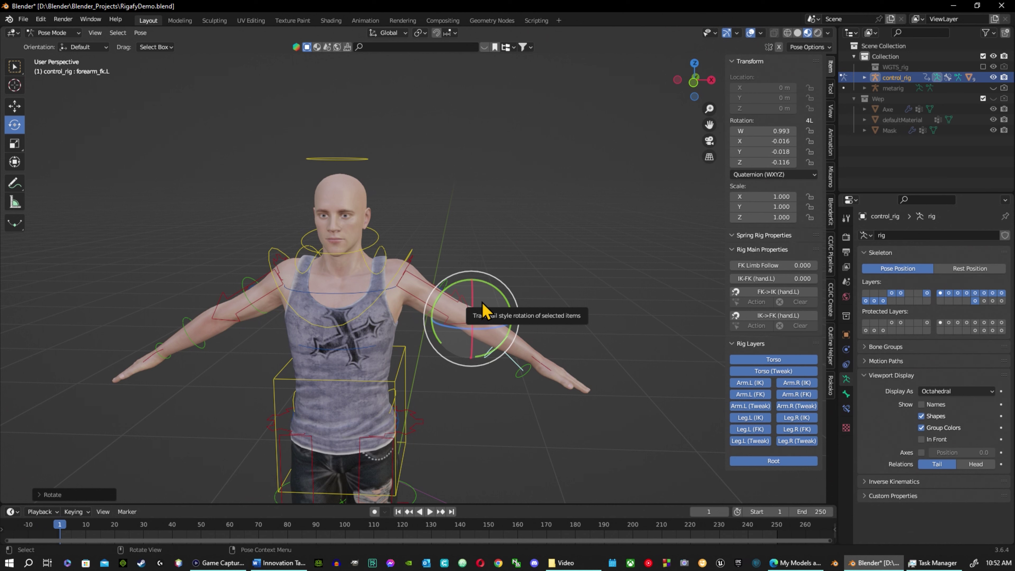
key("ctrl+z")
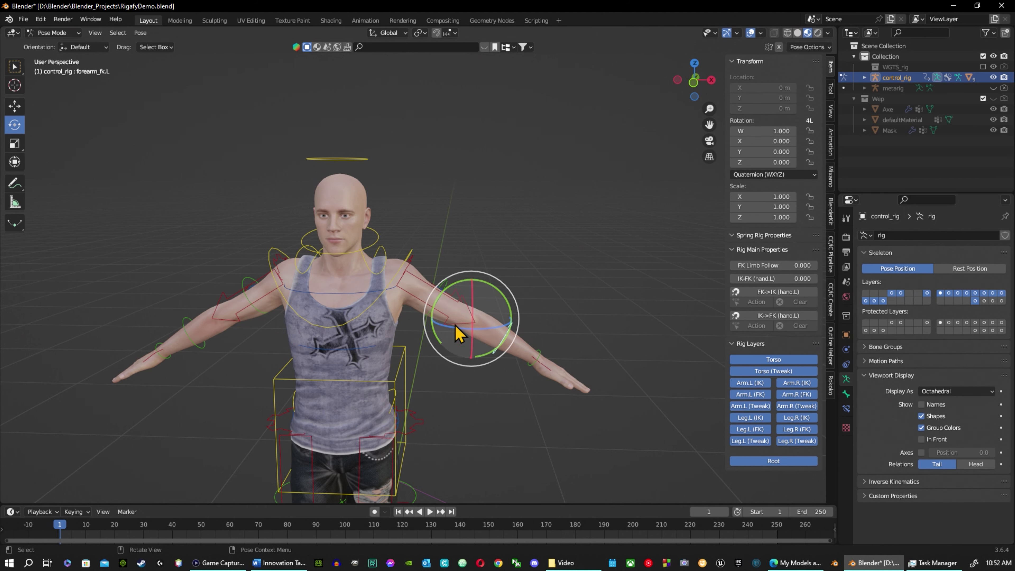
Try rotating the left hand IK control (hand_ik.L) and undo the rotation.
middle_click_drag(562, 396, 655, 460)
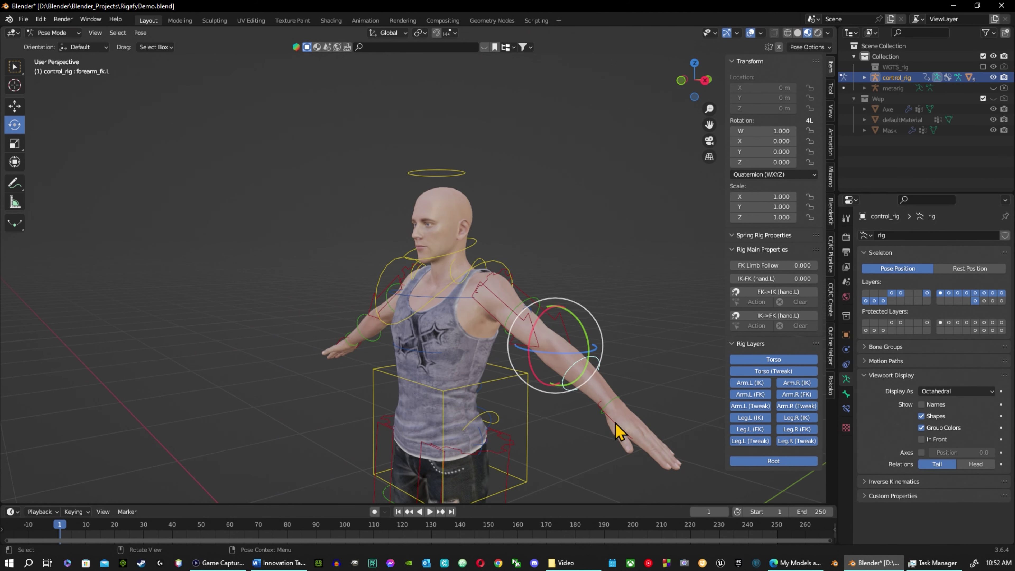
left_click(618, 431)
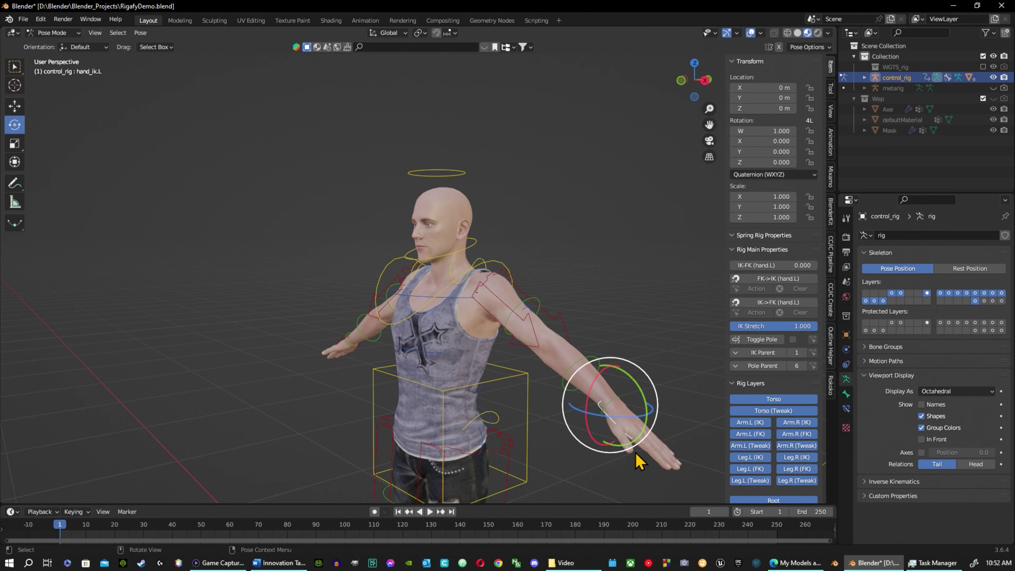
mouse_move(642, 399)
left_mouse_down()
mouse_move(657, 451)
mouse_move(644, 412)
mouse_move(653, 399)
mouse_move(659, 420)
mouse_move(655, 384)
left_mouse_up()
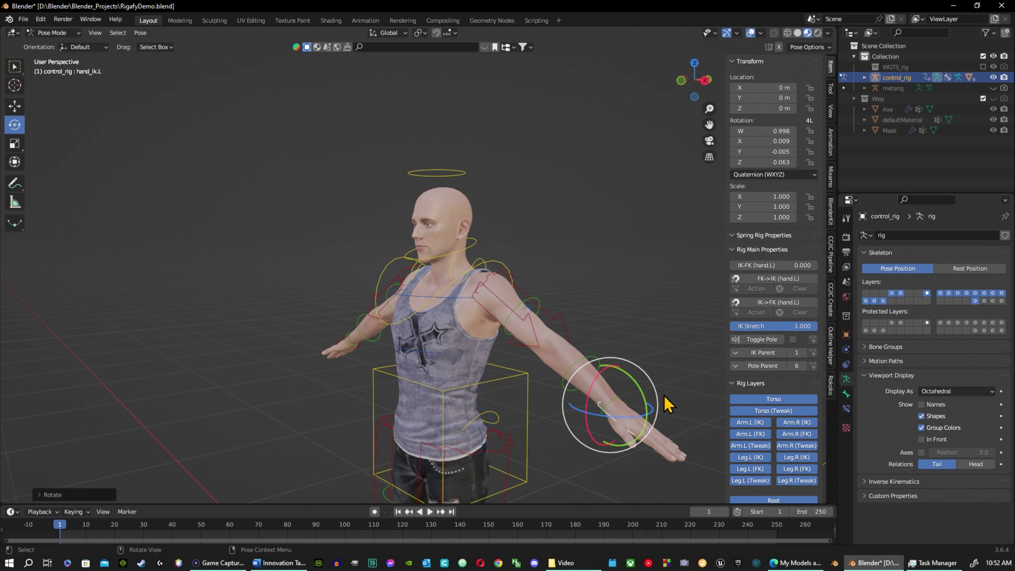
key("ctrl+z")
Move hand_ik.L in beside the hip by about -0.19 m in X, -0.26 m in Y and -0.07 m in Z.
key("shift+space")
key("g")
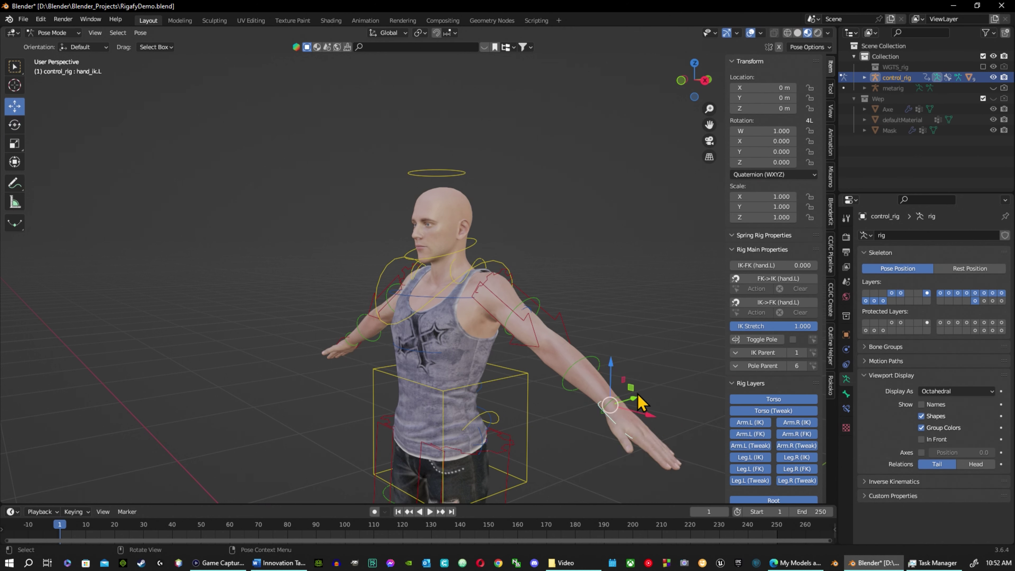
left_click_drag(608, 407, 483, 434)
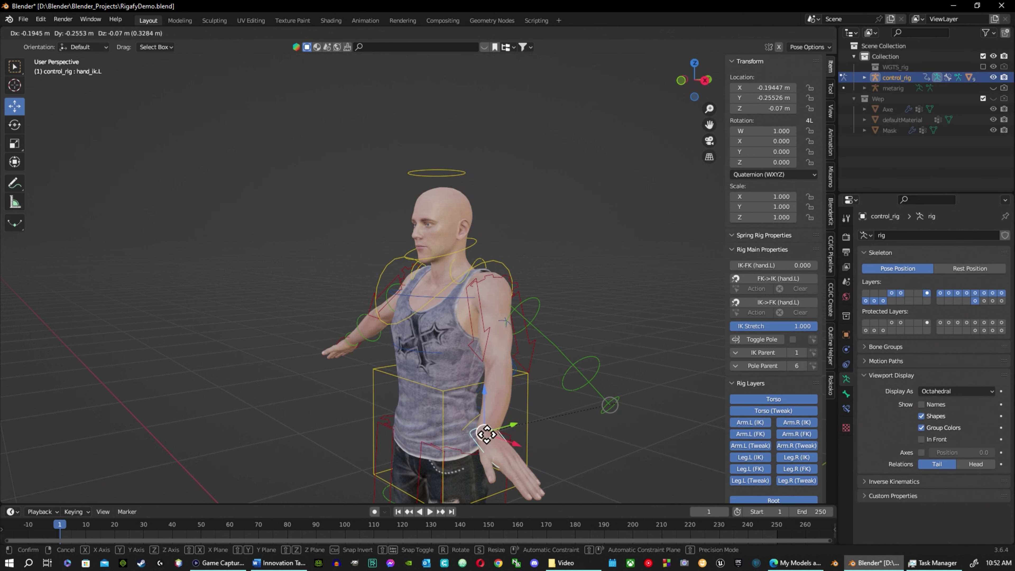
Rotate hand_ik.L freely to turn the hand downward, and rotate it about -46° around the global Z axis toward the body's front.
key("shift+space")
key("r")
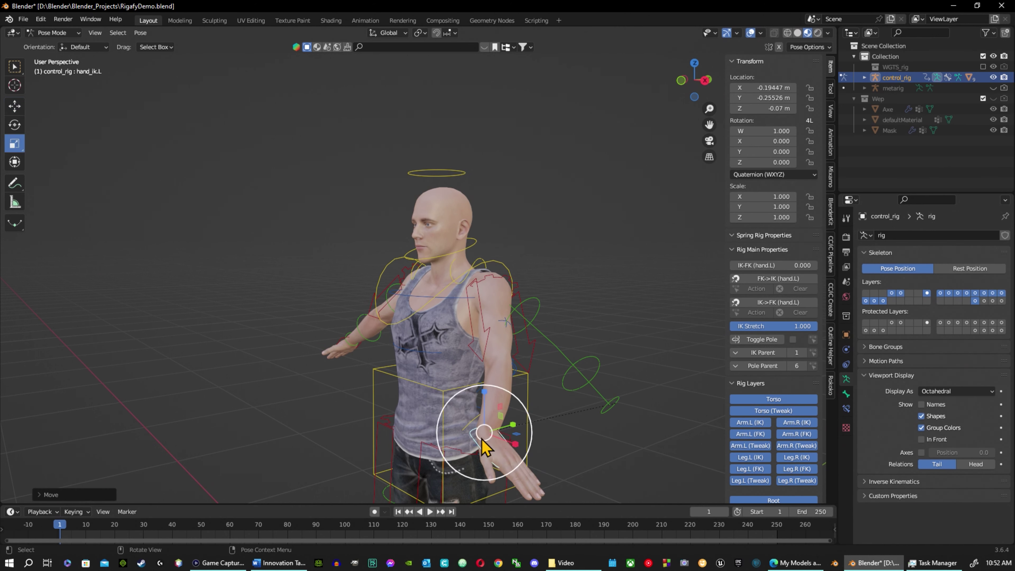
left_click_drag(456, 425, 487, 448)
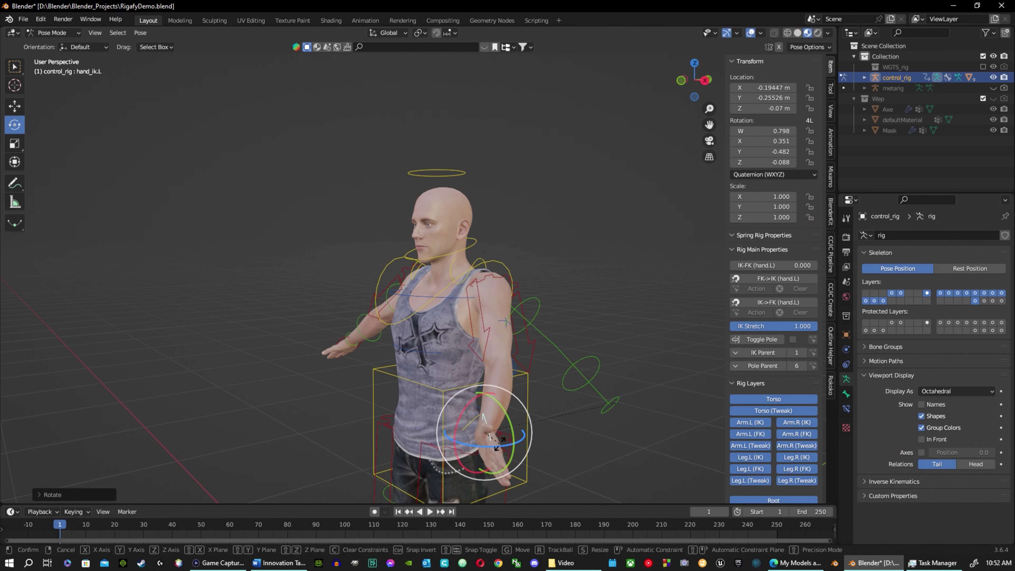
key("r")
key("z")
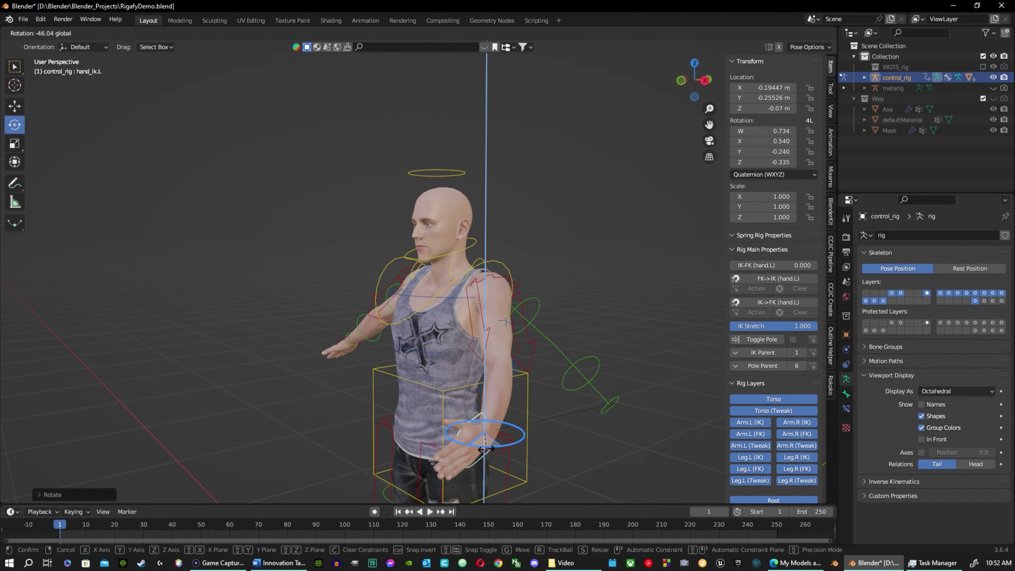
left_click(484, 448)
Compare the left forearm FK control (forearm_fk.L) with the left hand IK control (hand_ik.L) by selecting them in turn.
left_click(558, 354)
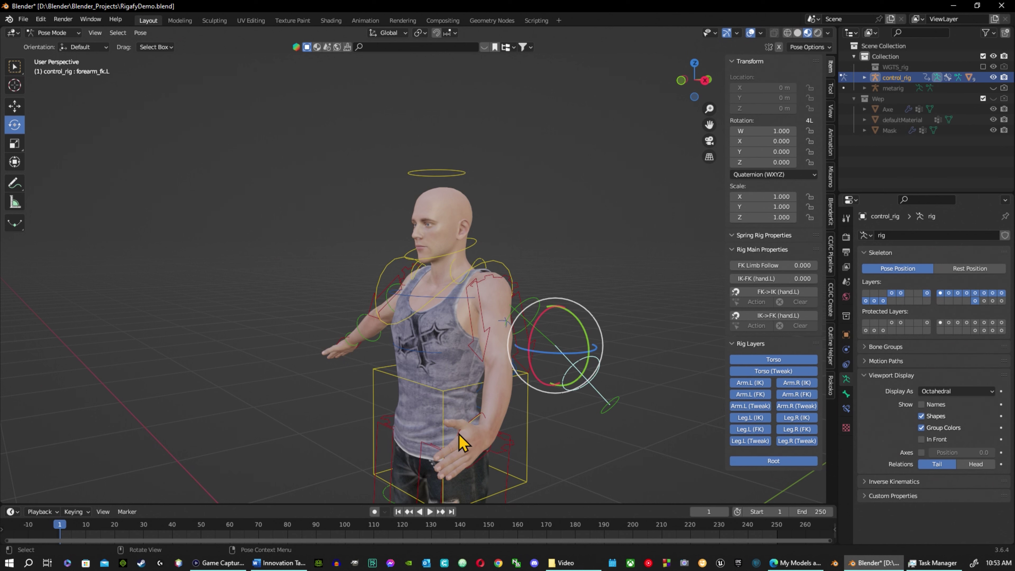
left_click(462, 441)
scroll(496, 304, "up", 1)
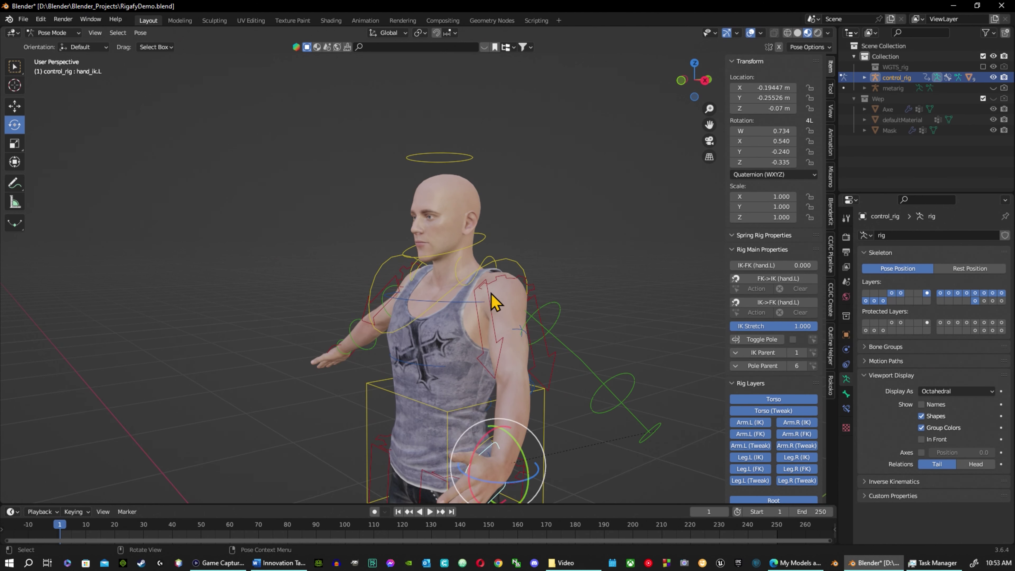
left_click(507, 288)
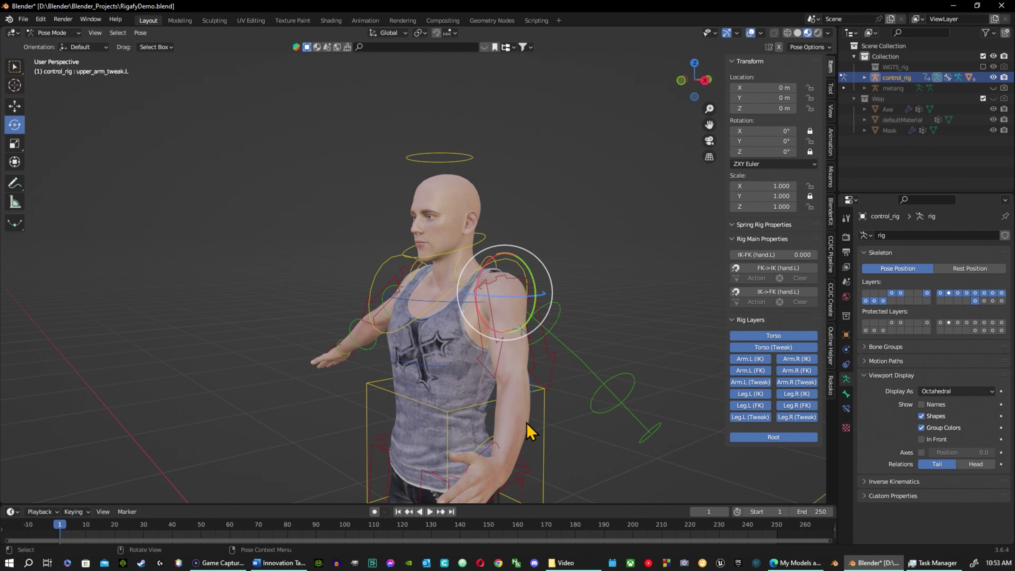
left_click(495, 443)
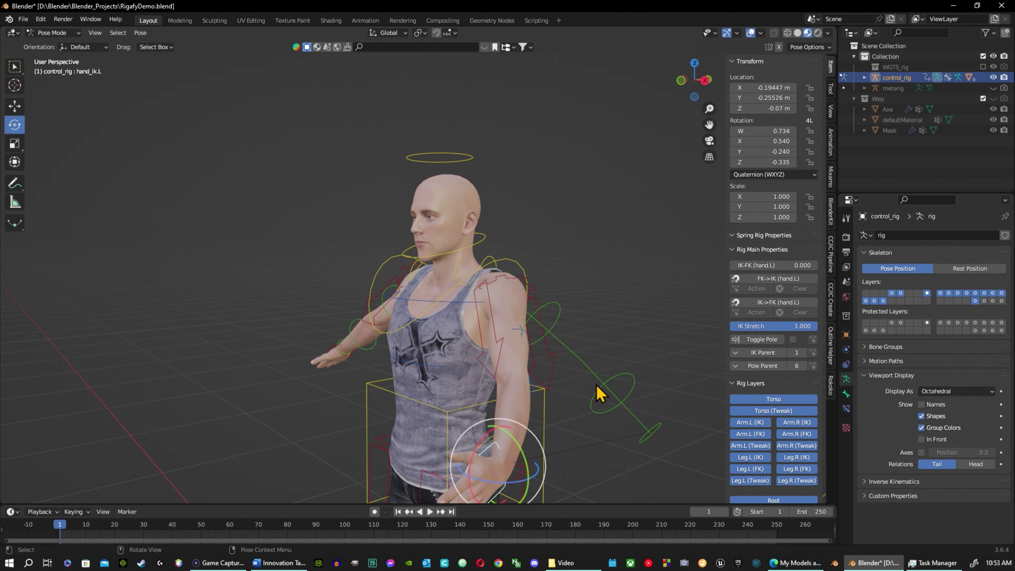
left_click(605, 383)
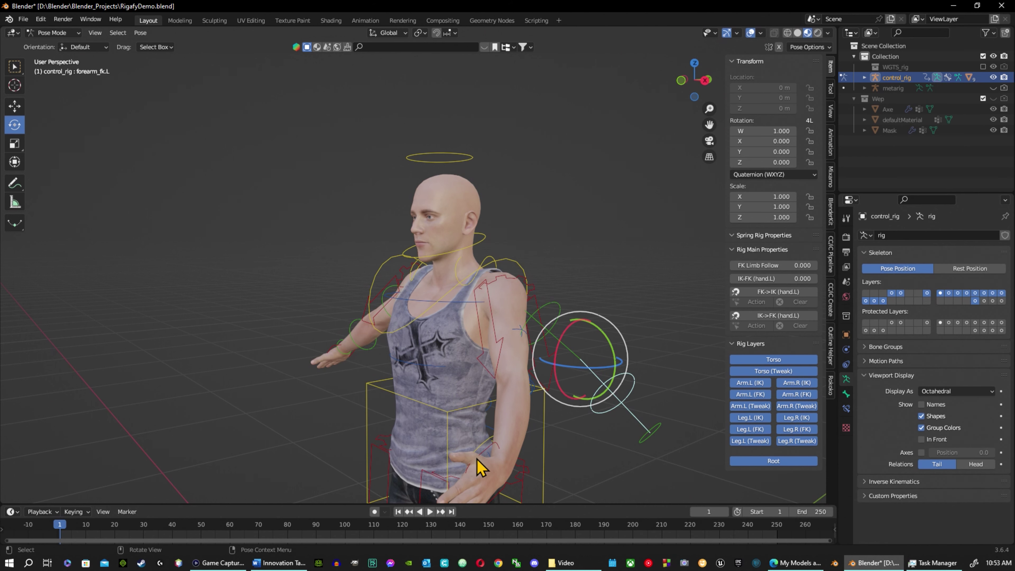
left_click(501, 457)
middle_click_drag(502, 454, 662, 455)
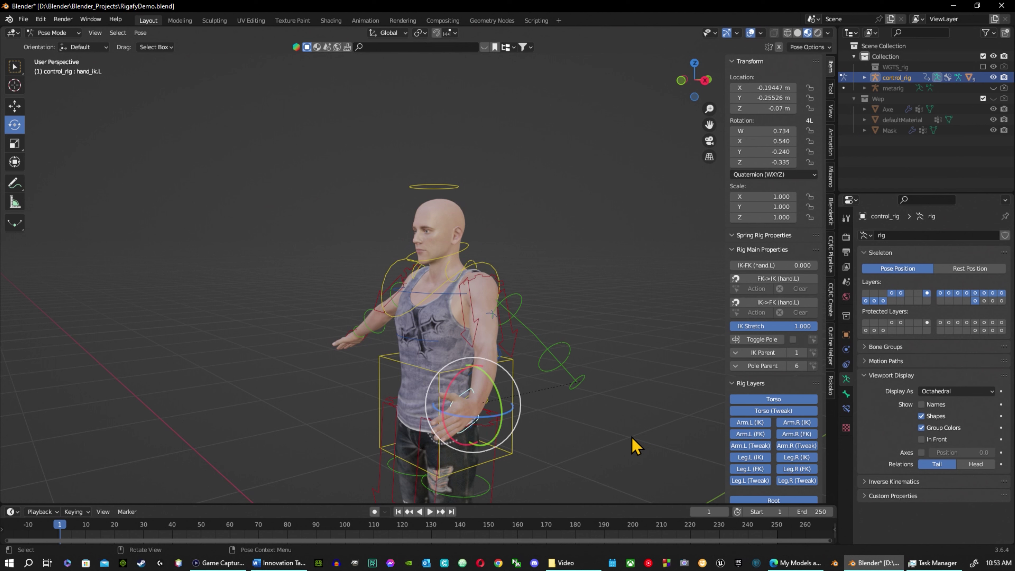
Clear the rotation and location of hand_ik.L to return the left arm to its rest pose.
key("ctrl+z")
key("ctrl+shift+z")
key("ctrl+z")
key("ctrl+z")
key("ctrl+shift+z")
key("ctrl+shift+z")
key("alt+r")
key("alt+g")
key("ctrl+z")
key("ctrl+z")
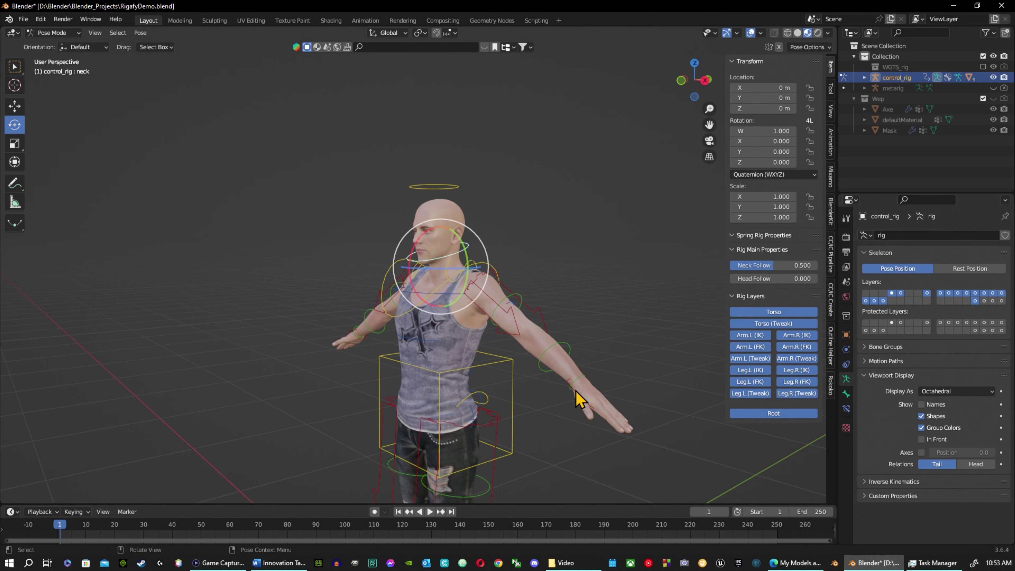
key("ctrl+shift+z")
key("ctrl+shift+z")
Try setting IK-FK (hand.L) to 1.000, select the forearm FK and hand IK controls, and set it back to 0.000.
scroll(795, 471, "down", 1)
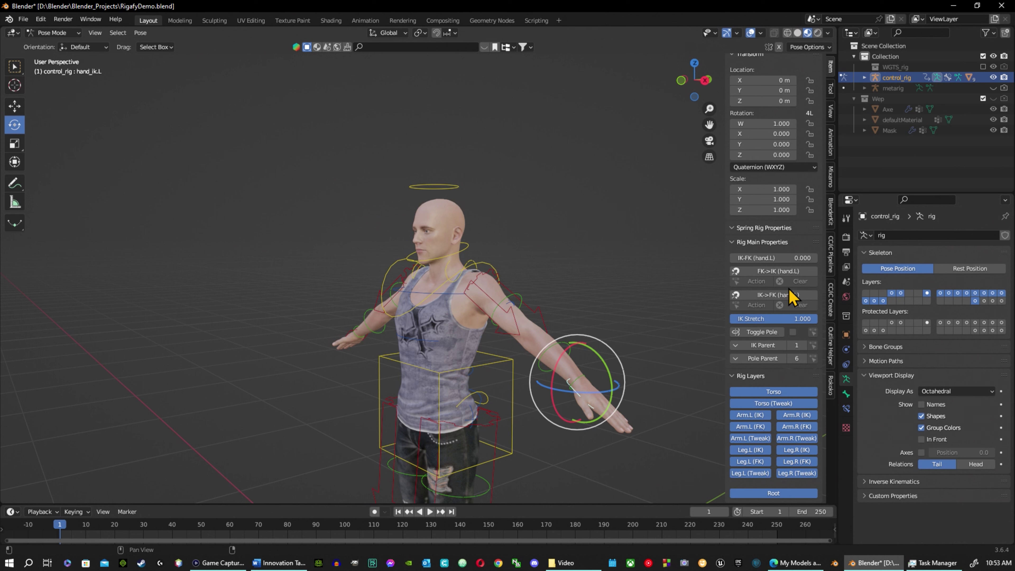
left_click(747, 319)
key("Return")
scroll(793, 443, "up", 1)
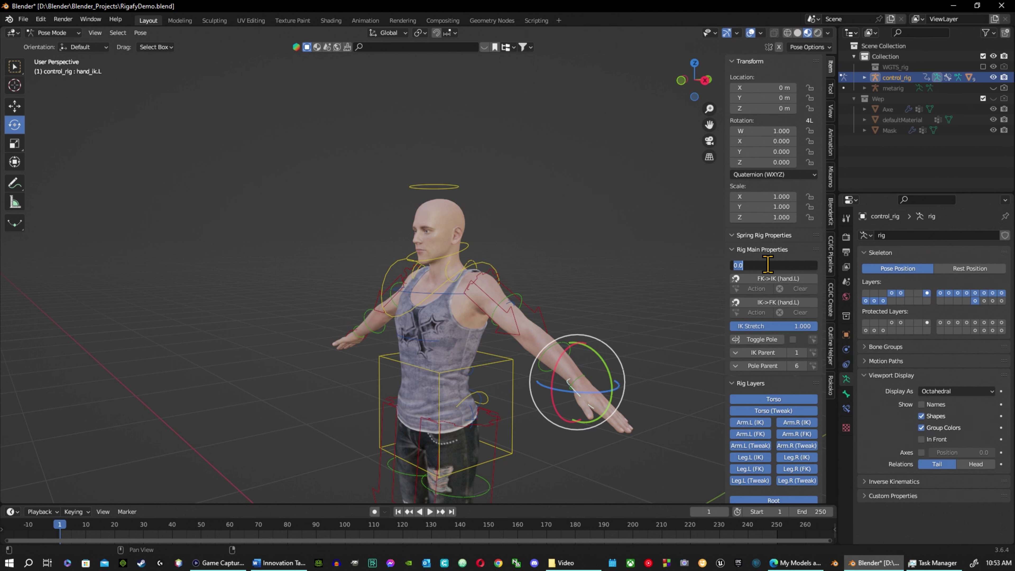
left_click(675, 280)
left_click_drag(739, 265, 824, 272)
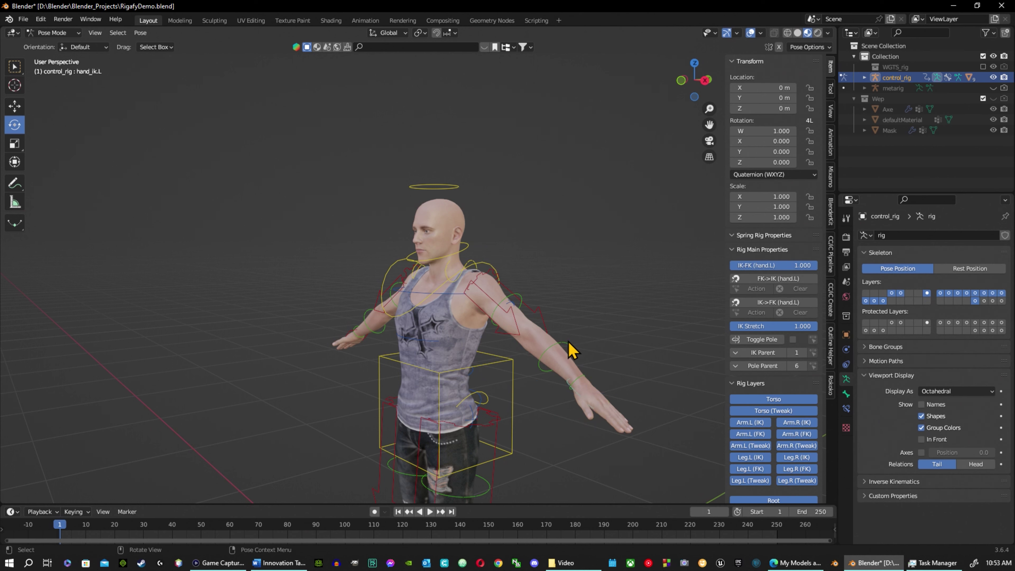
left_click(571, 348)
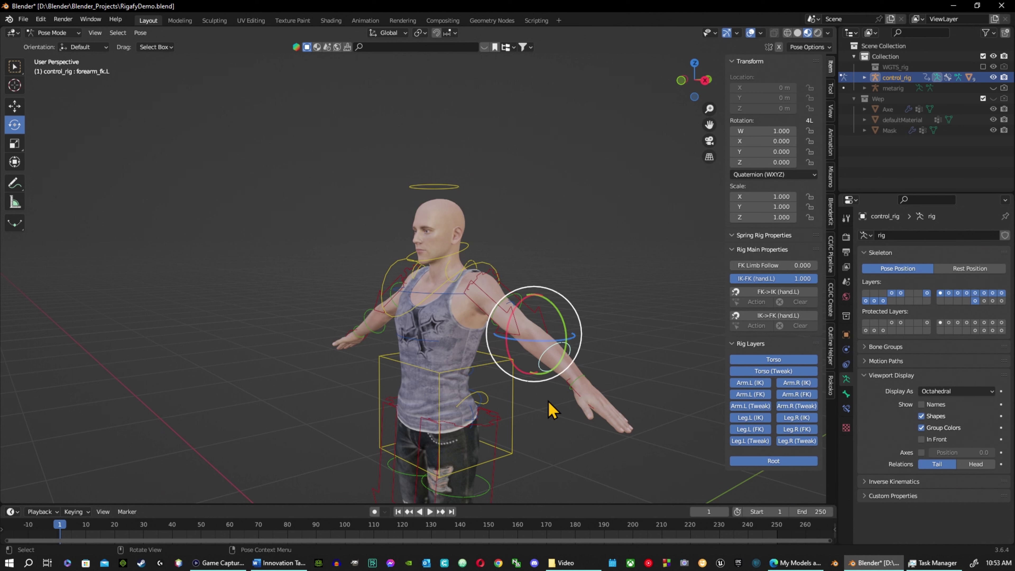
left_click(585, 410)
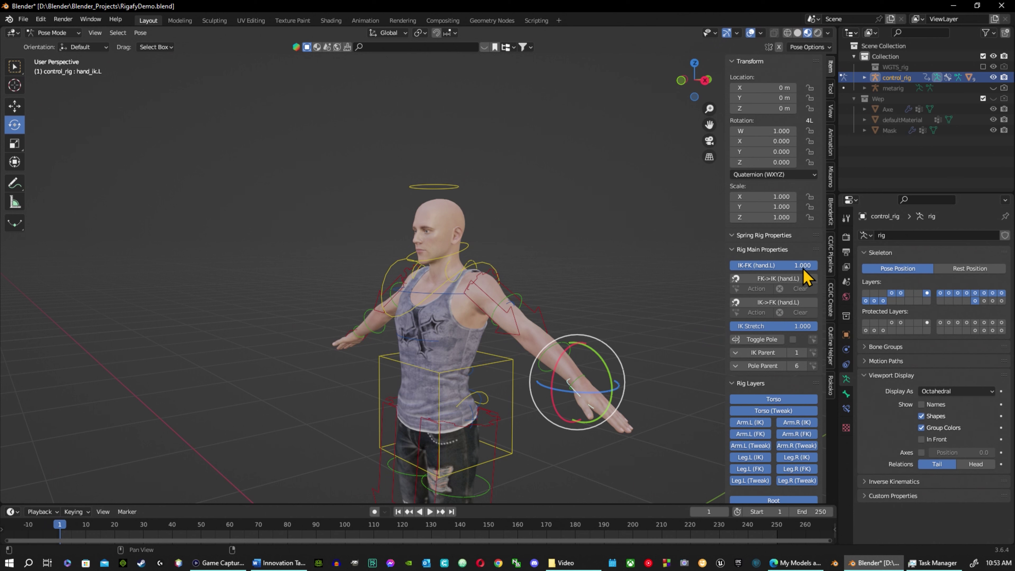
left_click_drag(782, 265, 731, 265)
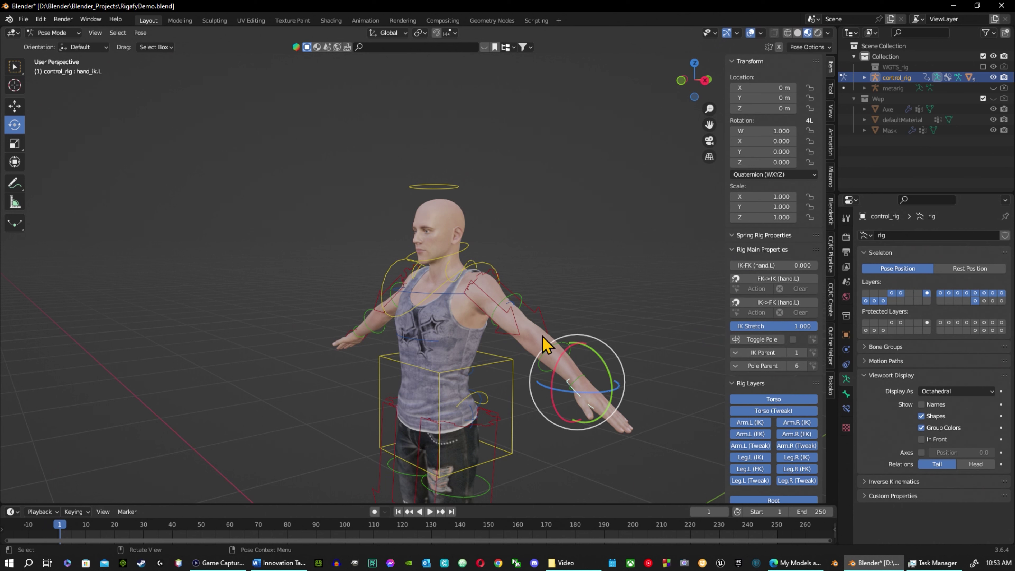
Set IK-FK (hand.L) to 1.000 from forearm_fk.L and rotate that control to bend the left forearm downward.
left_click(543, 357)
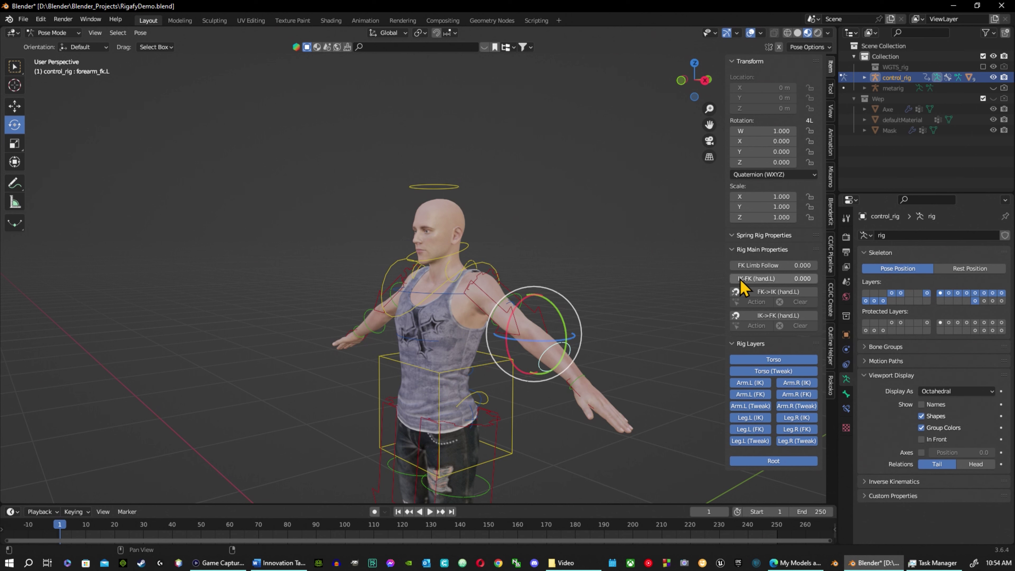
left_click_drag(740, 281, 792, 282)
left_click_drag(555, 316, 544, 352)
Select hand_ik.L and snap the left arm's FK controls to the IK pose with FK->IK (hand.L).
left_click(599, 411)
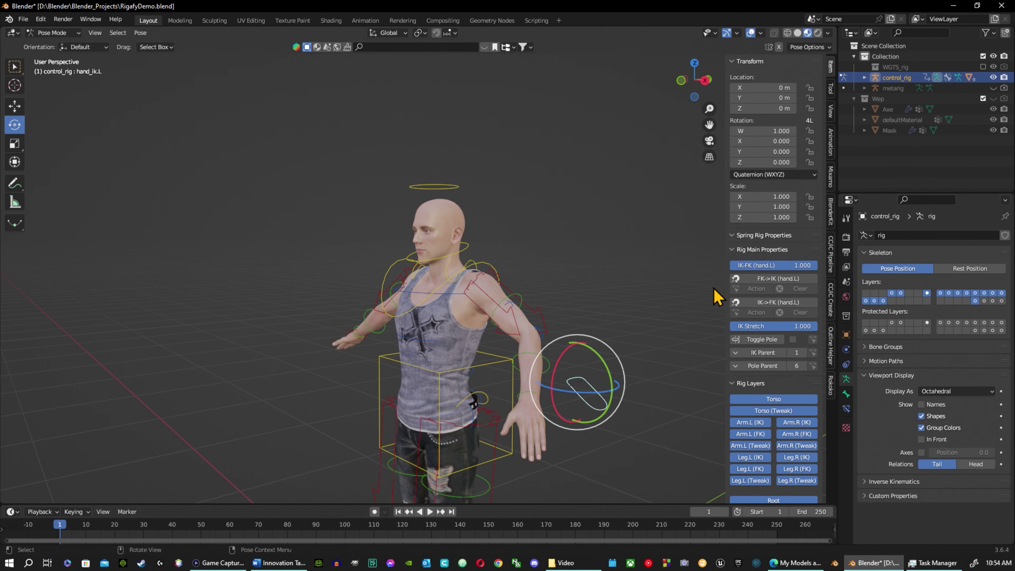
left_click(761, 302)
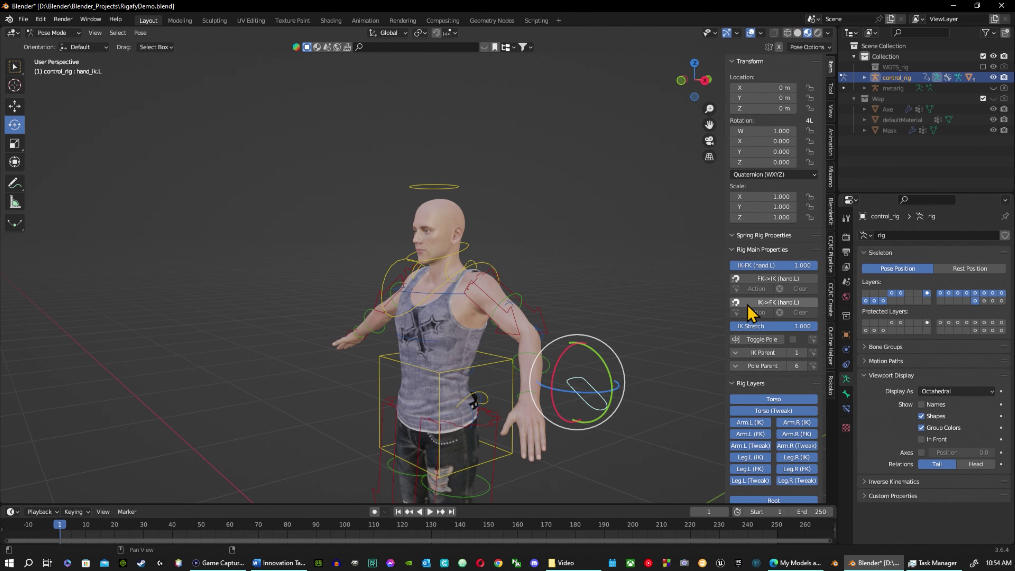
left_click(761, 279)
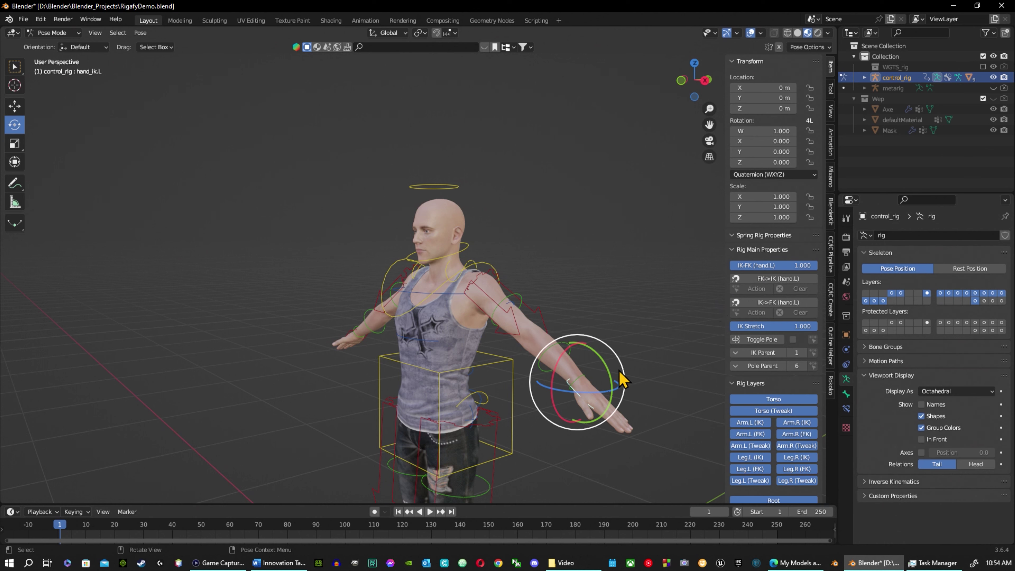
Bend the left forearm inward by rotating forearm_fk.L freely, and snap hand_ik.L to that pose with IK->FK (hand.L).
left_click(547, 351)
left_click_drag(549, 340, 535, 343)
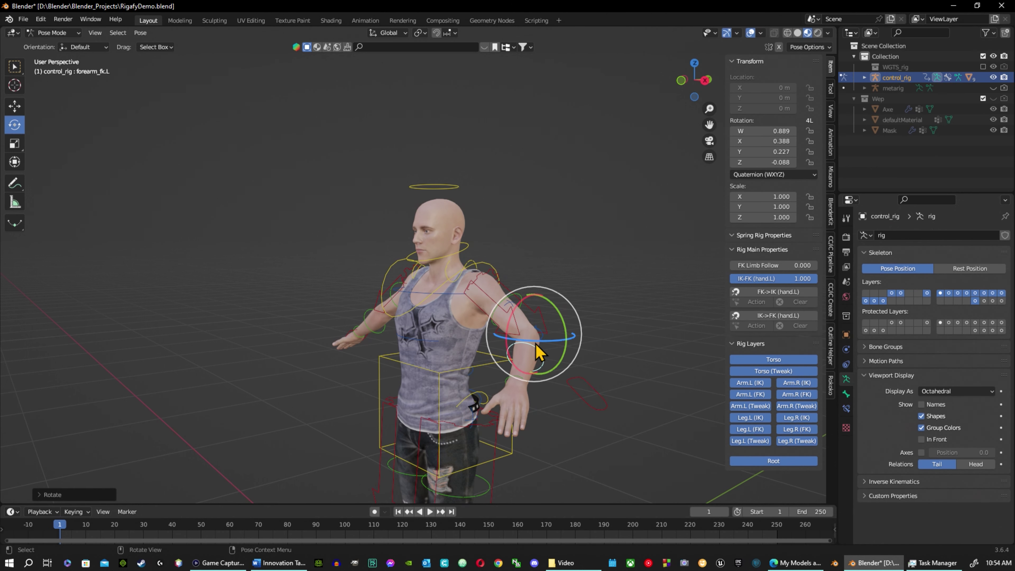
left_click(597, 408)
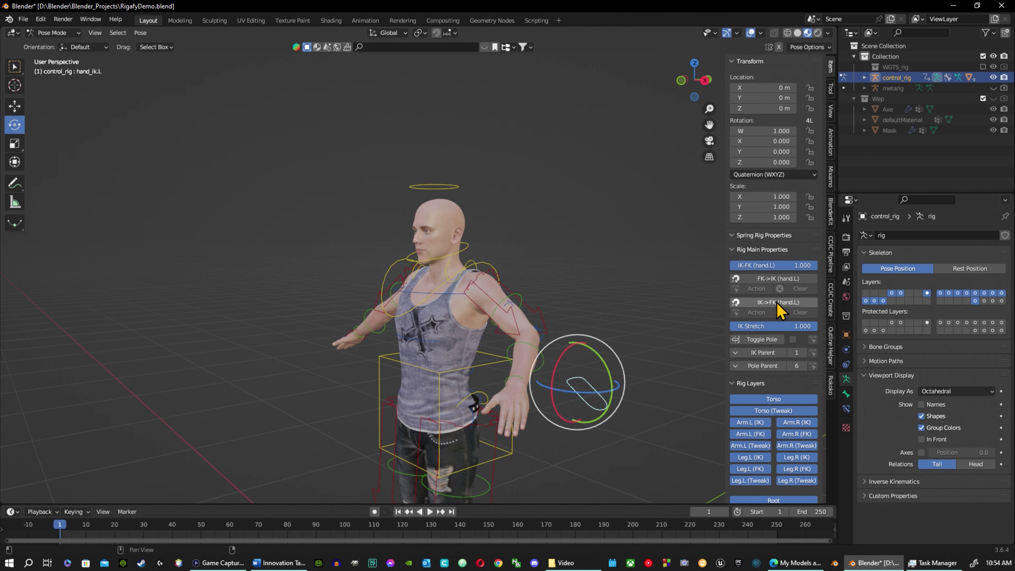
left_click(765, 303)
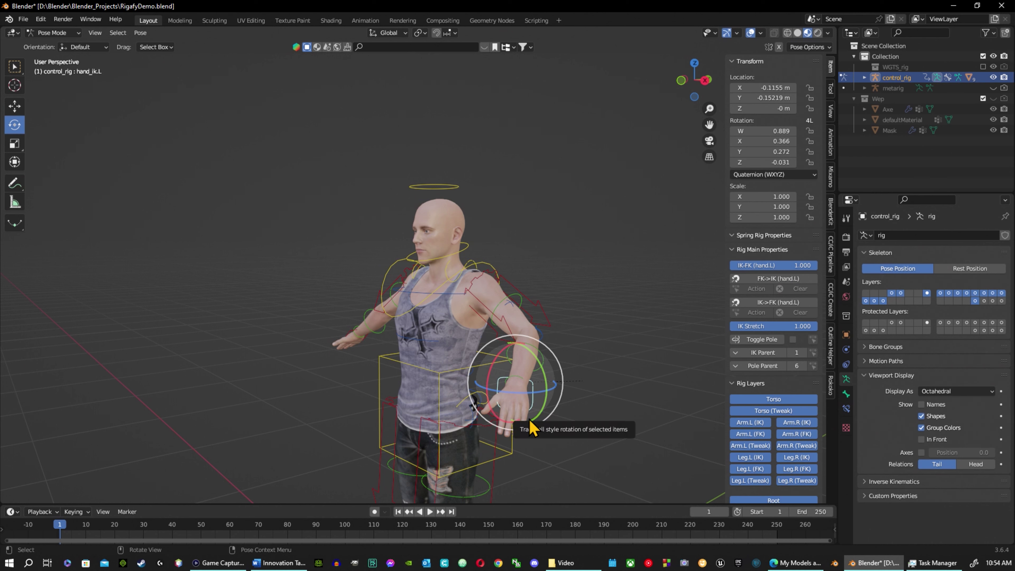
Move hand_ik.L outward to about X -0.01, Y -0.02, Z -0.02 m and snap the FK controls to it with FK->IK (hand.L).
key("shift+space")
key("g")
left_click_drag(523, 398, 571, 392)
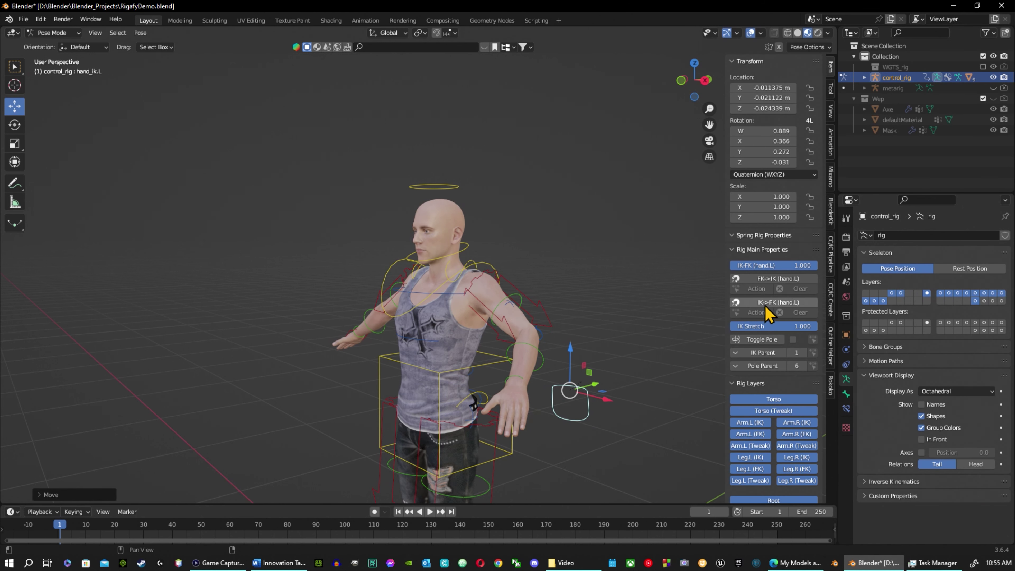
left_click(772, 280)
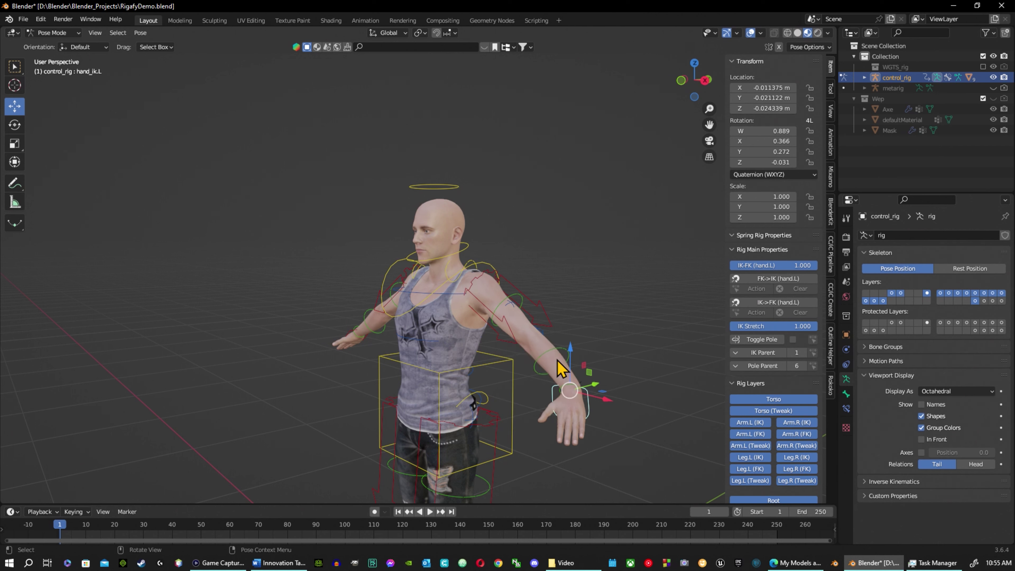
Rotate forearm_fk.L to raise the left forearm, snap the IK controls to it with IK->FK (hand.L), and undo an extra snap.
left_click(559, 360)
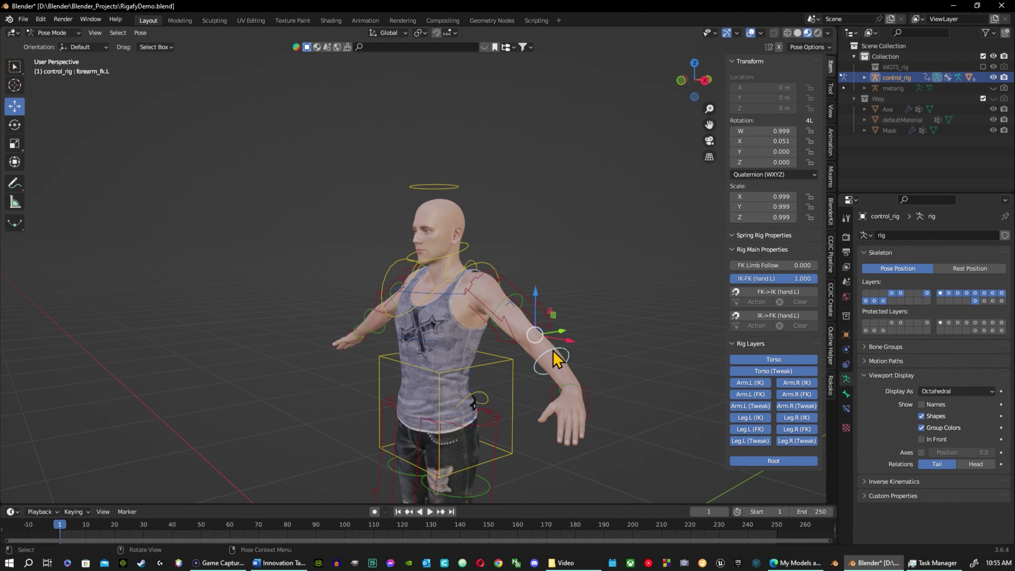
key("shift+space")
key("s")
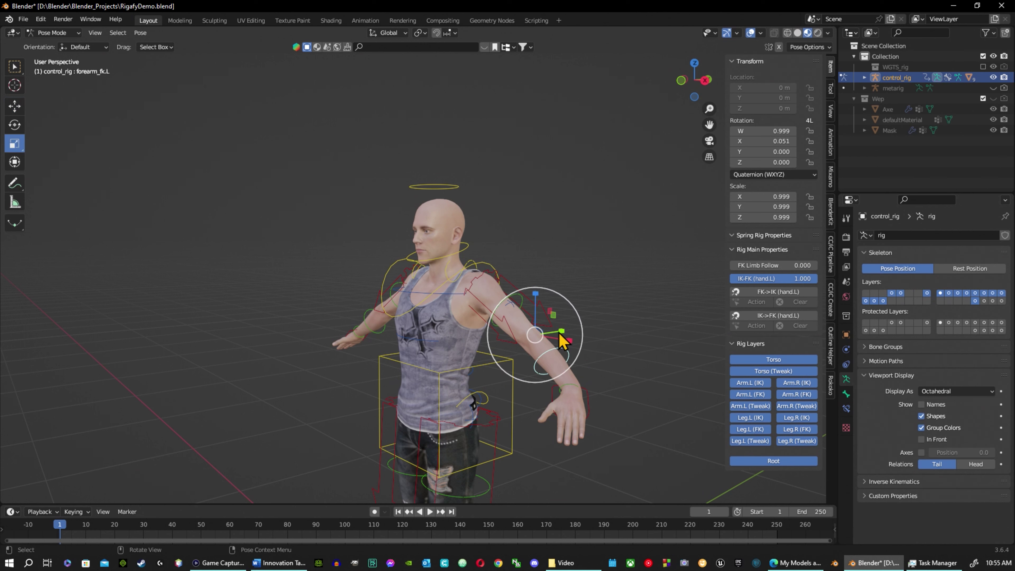
key("shift+space")
key("r")
left_click_drag(509, 335, 523, 311)
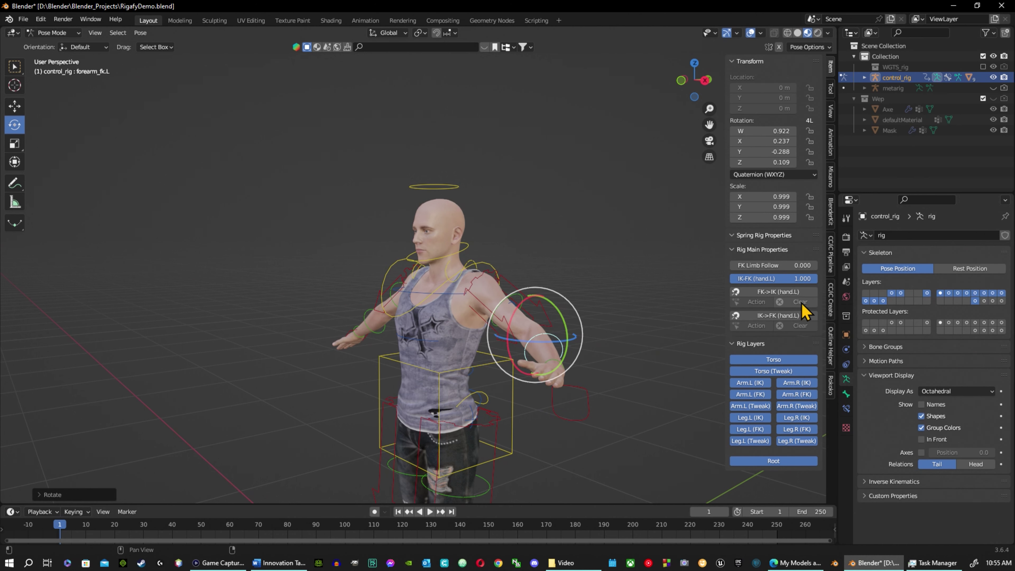
left_click(777, 316)
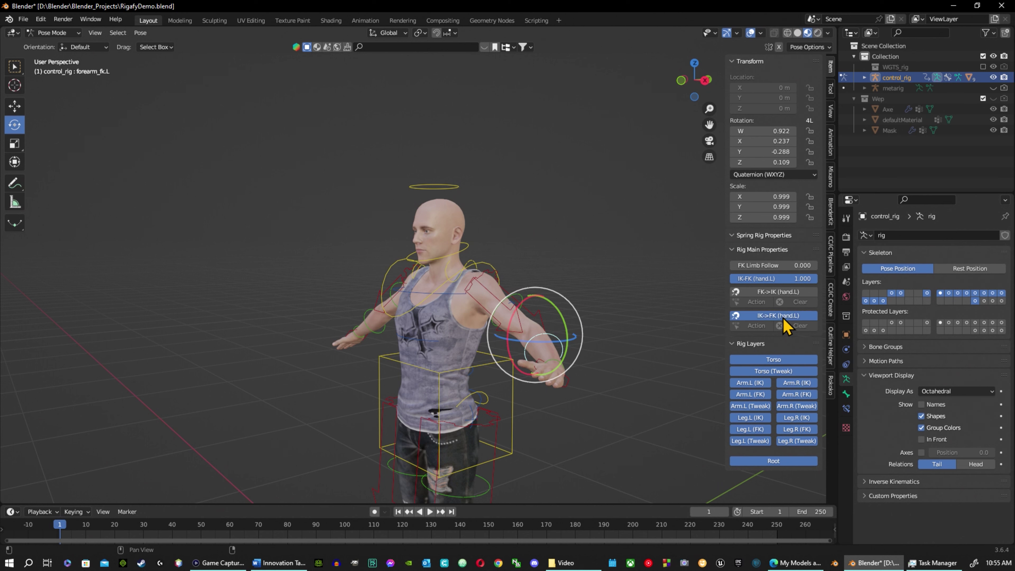
left_click(784, 293)
key("ctrl+z")
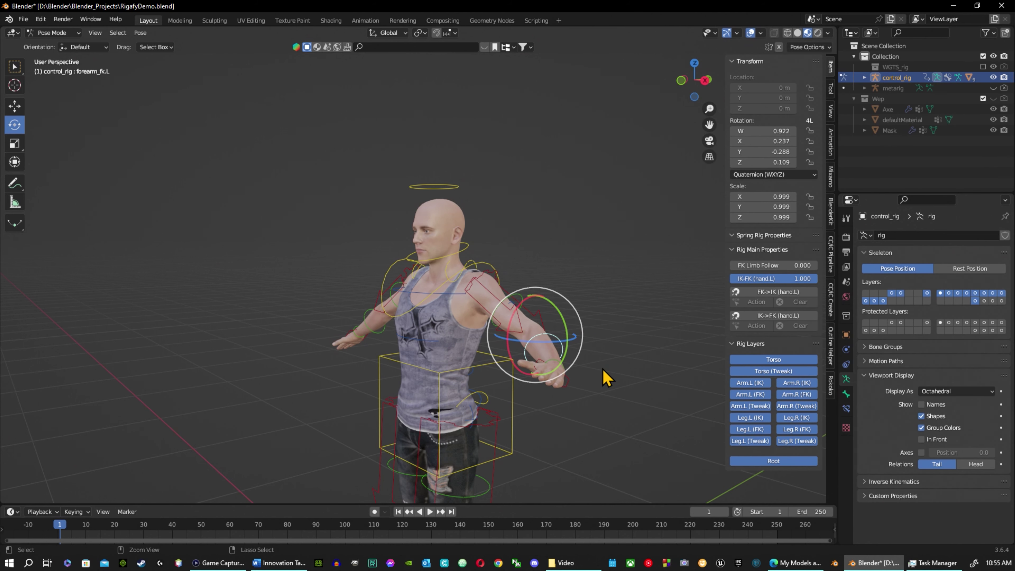
Move hand_ik.L down beside the hip to about X -0.20, Y -0.14, Z -0.28 m and snap the FK controls to it.
middle_click_drag(527, 363, 568, 382)
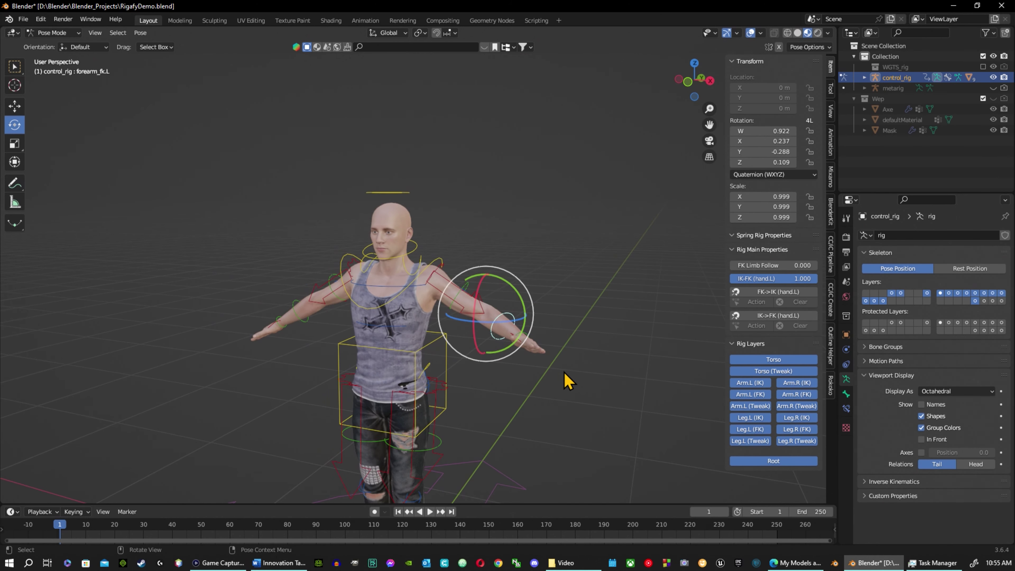
left_click(540, 375)
key("shift+space")
key("g")
left_click_drag(525, 354, 472, 415)
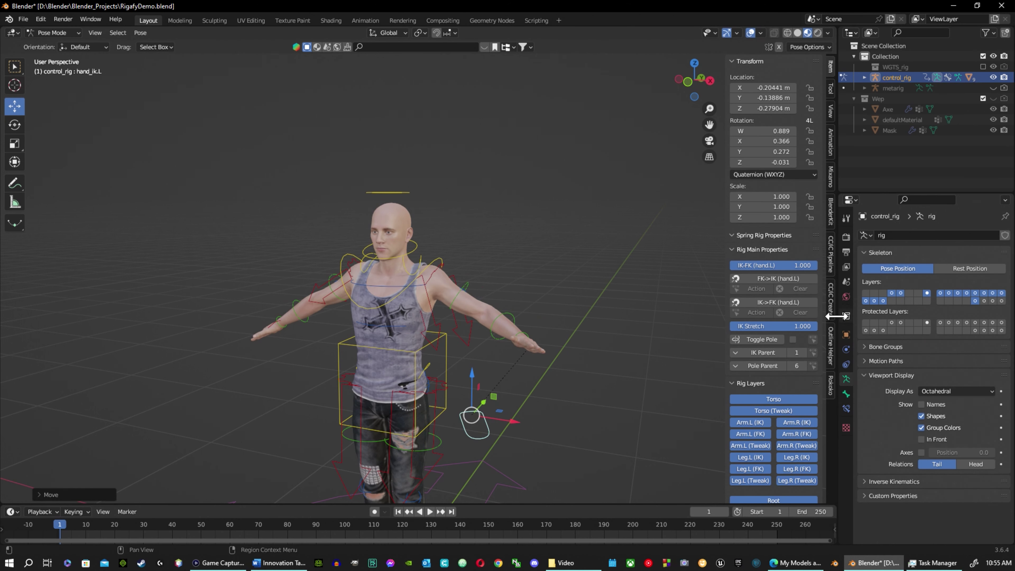
left_click(794, 289)
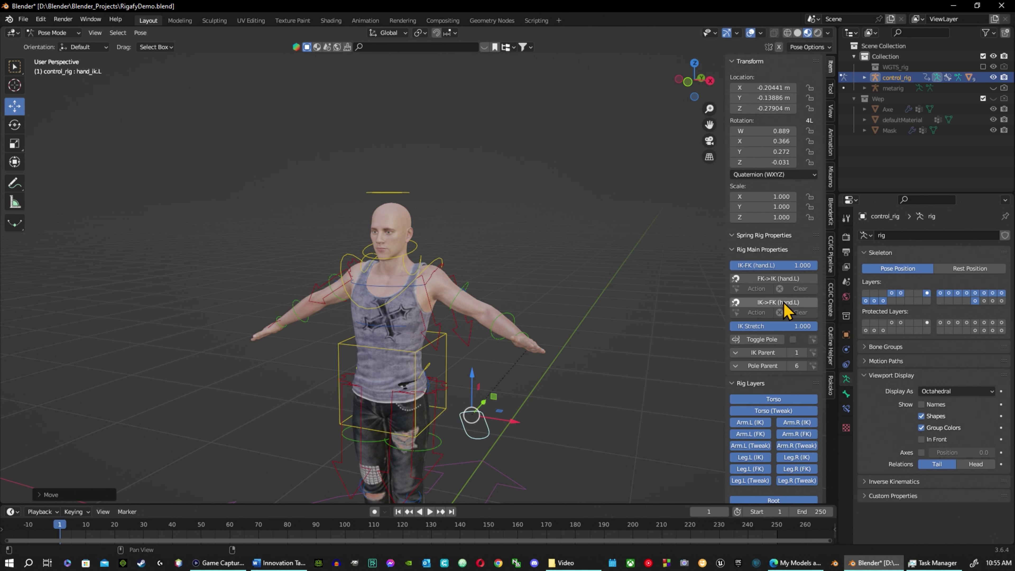
left_click(783, 279)
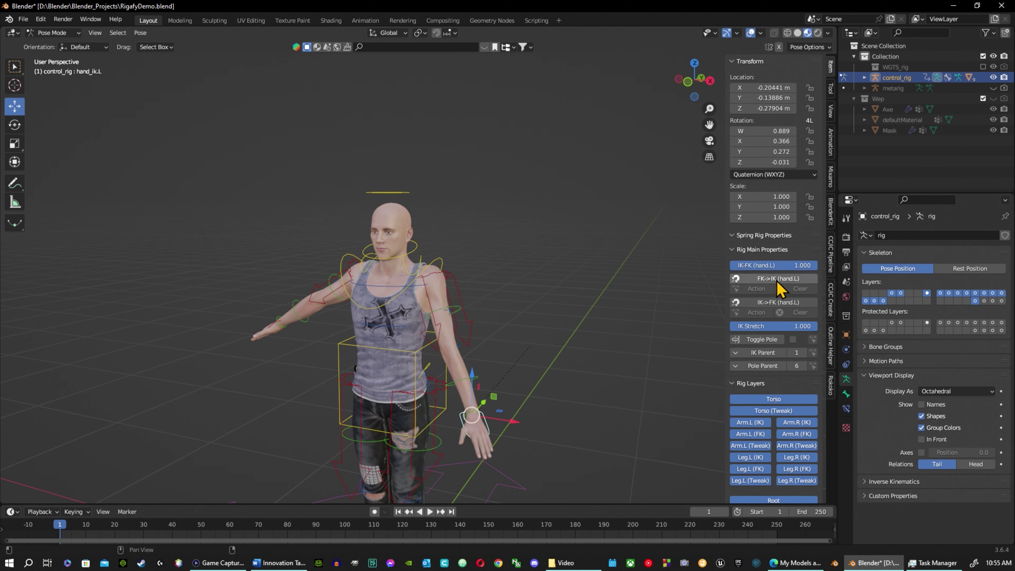
Raise hand_ik.L in two moves to about X -0.08, Y -0.02, Z 0.21 m, snapping the FK controls to it after each.
left_click_drag(471, 416, 490, 358)
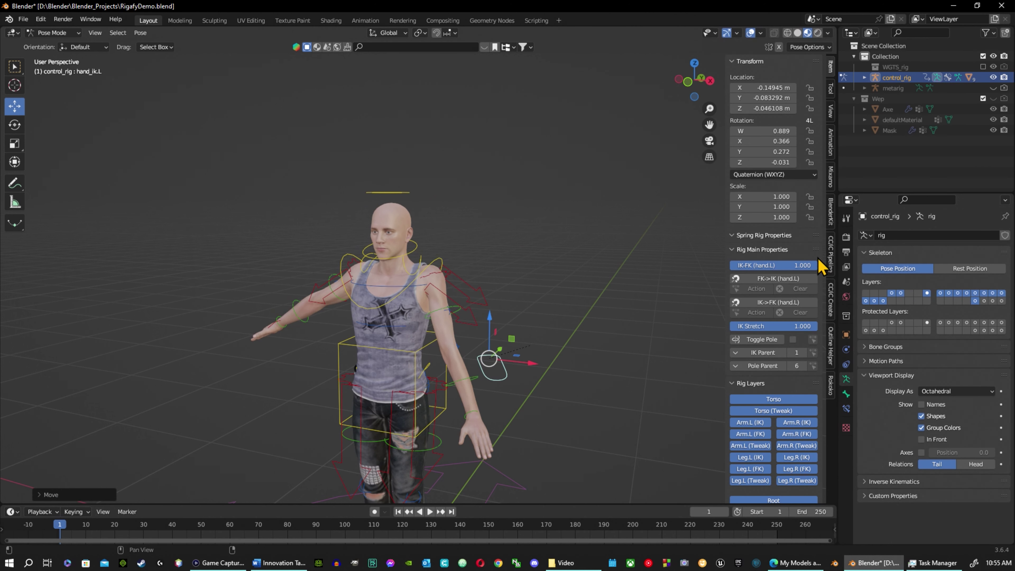
left_click(775, 280)
left_click_drag(494, 362, 510, 297)
left_click(778, 280)
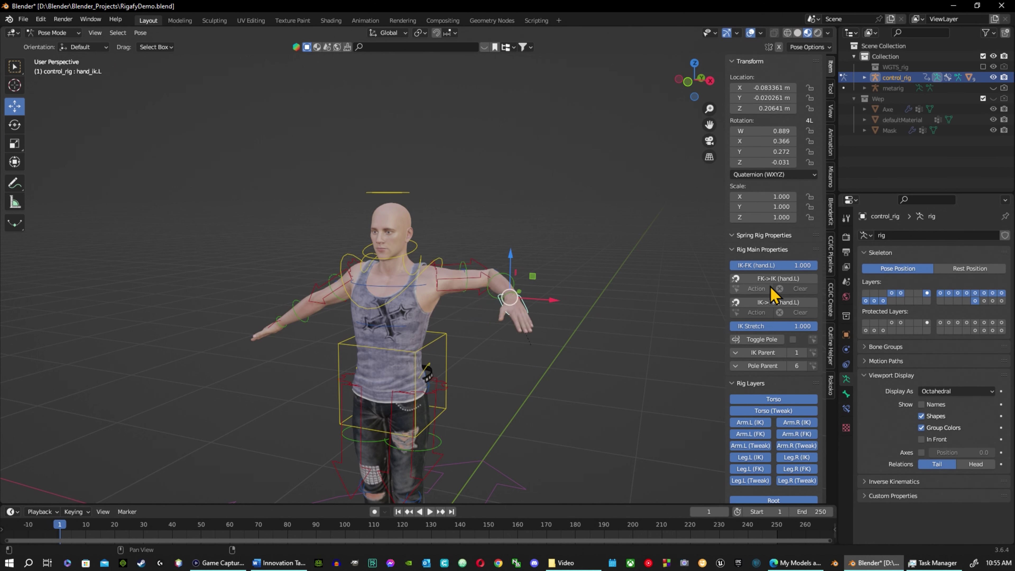
Select the left elbow tweak control (forearm_tweak.L) and set IK-FK (hand.L) to 0.000 for IK control.
left_click(496, 278)
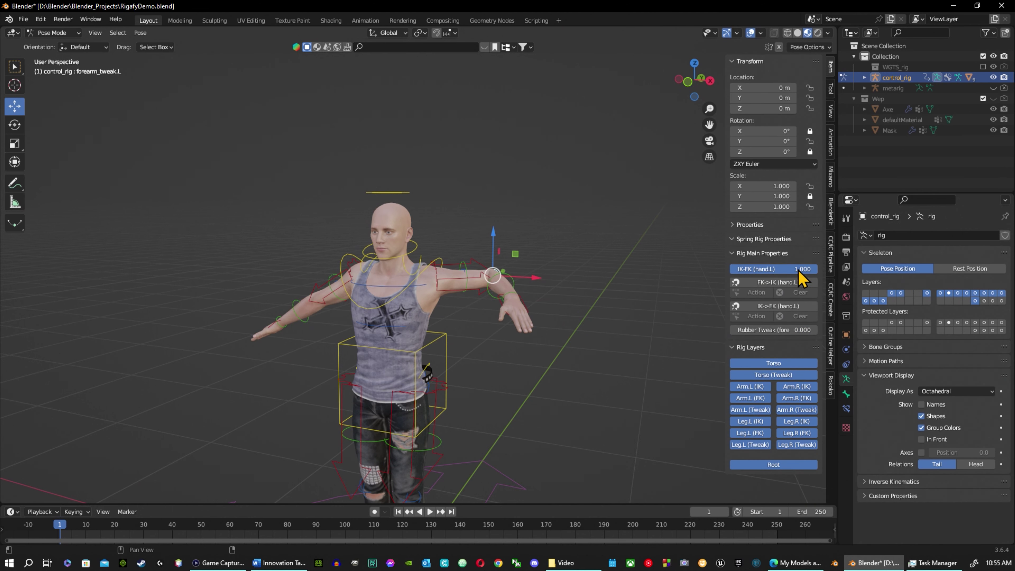
left_click_drag(773, 271, 731, 271)
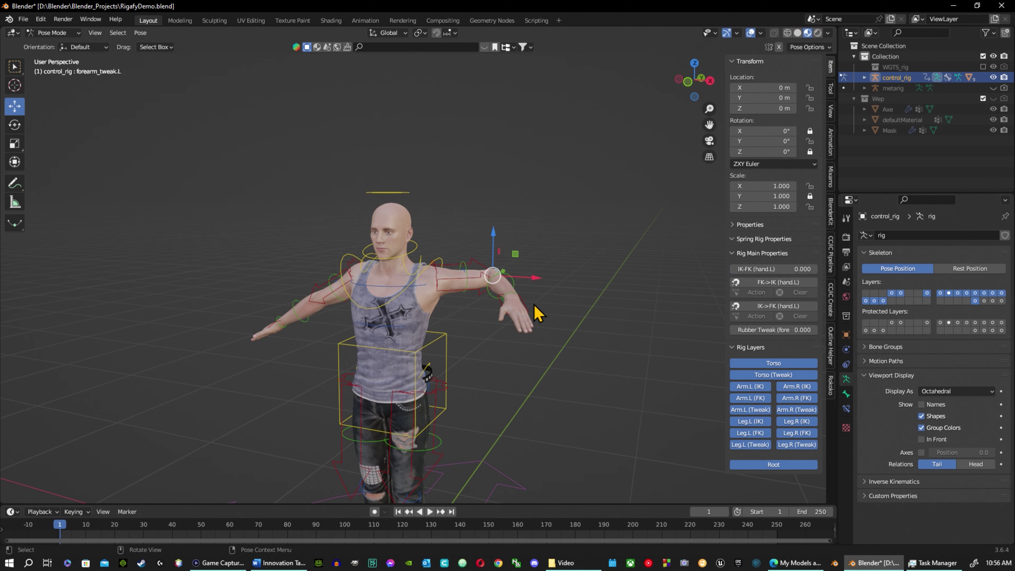
Lower hand_ik.L to about Z -0.14 m and raise it to about Z 0.10 m, snapping the FK controls to it after each move.
left_click(521, 310)
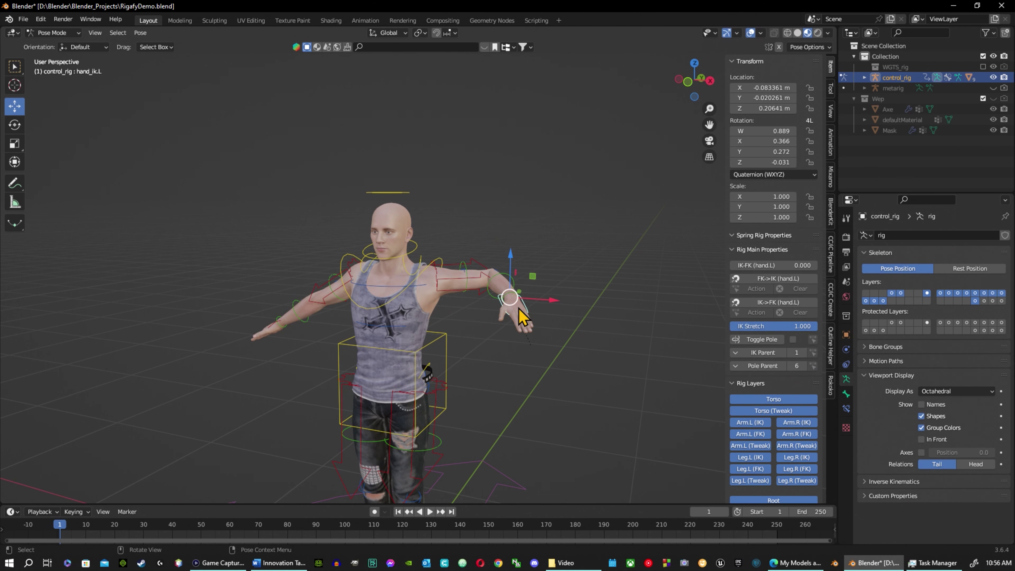
left_click_drag(521, 310, 480, 384)
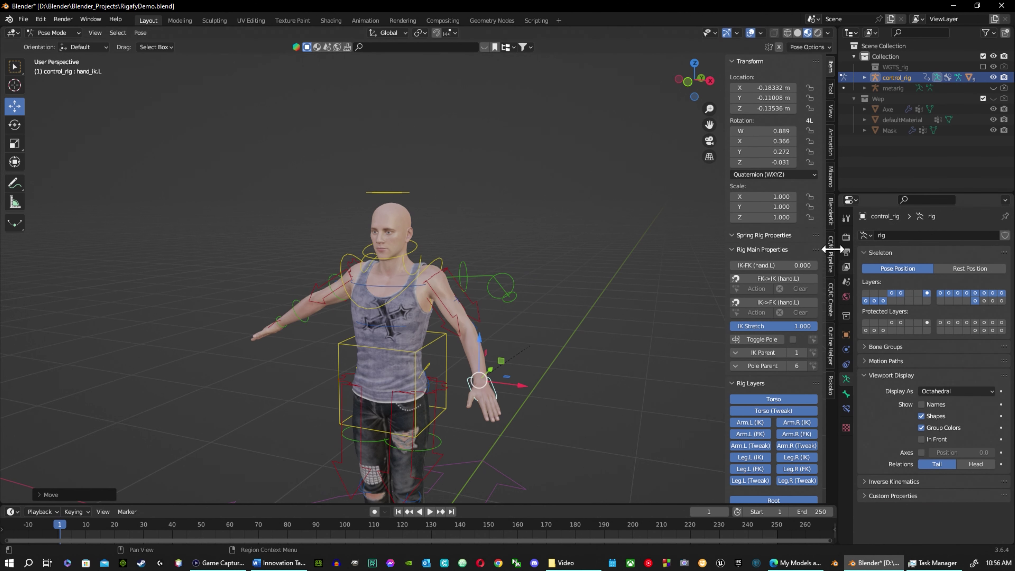
left_click(778, 280)
left_click_drag(475, 384, 488, 322)
left_click(786, 278)
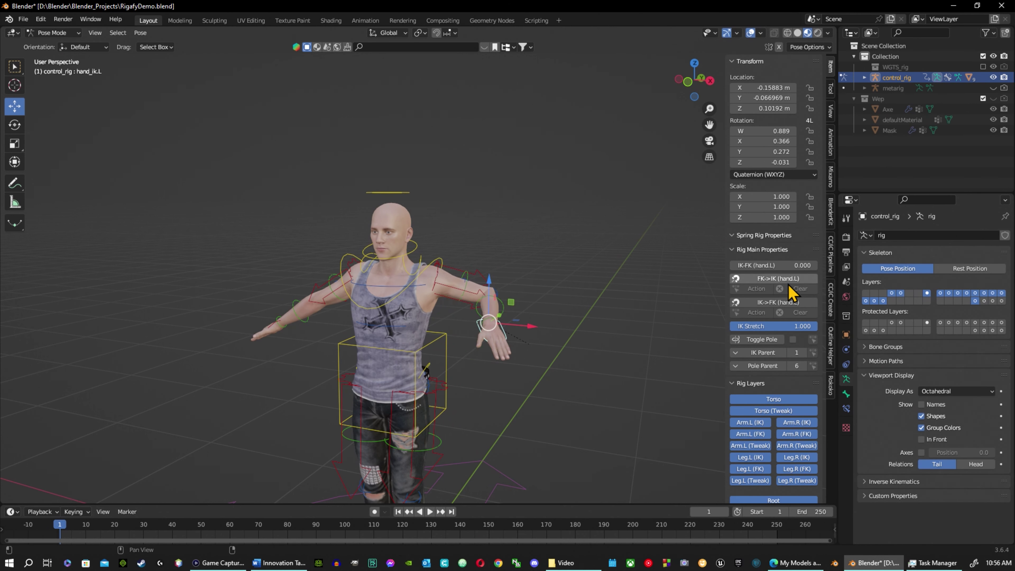
Select the left upper arm's FK control (upper_arm_fk.L) and set FK Limb Follow to 1.000.
left_click(477, 285)
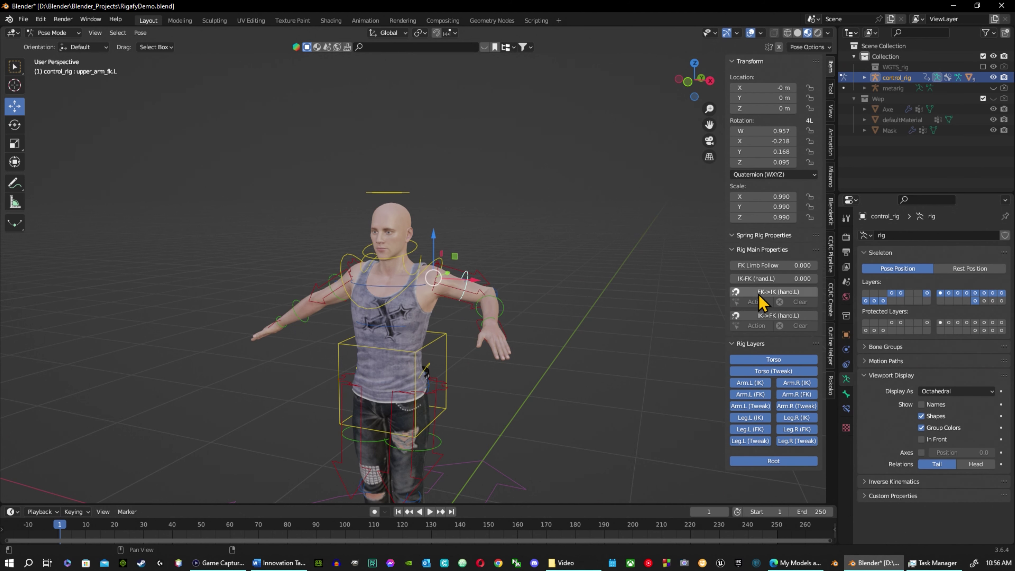
left_click(741, 269)
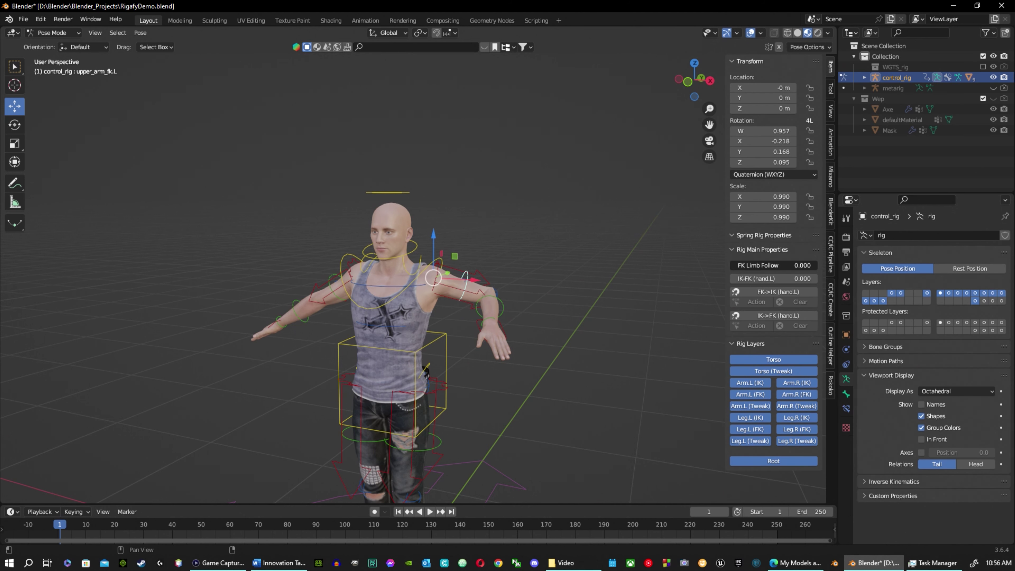
left_click_drag(756, 265, 814, 265)
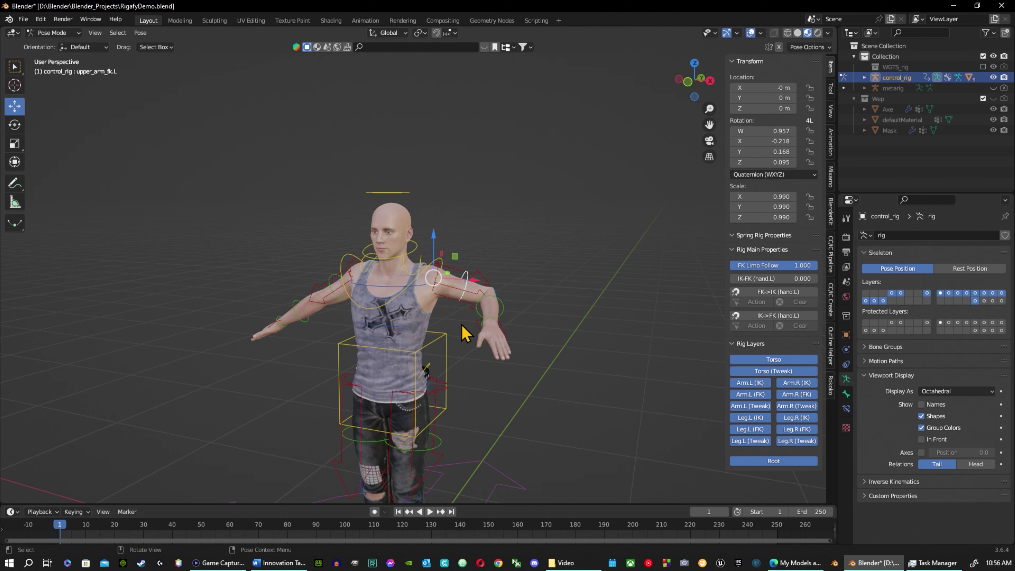
Rotate upper_arm_fk.L slightly, reset FK Limb Follow to 0.000, and rotate the control again.
key("shift+space")
key("r")
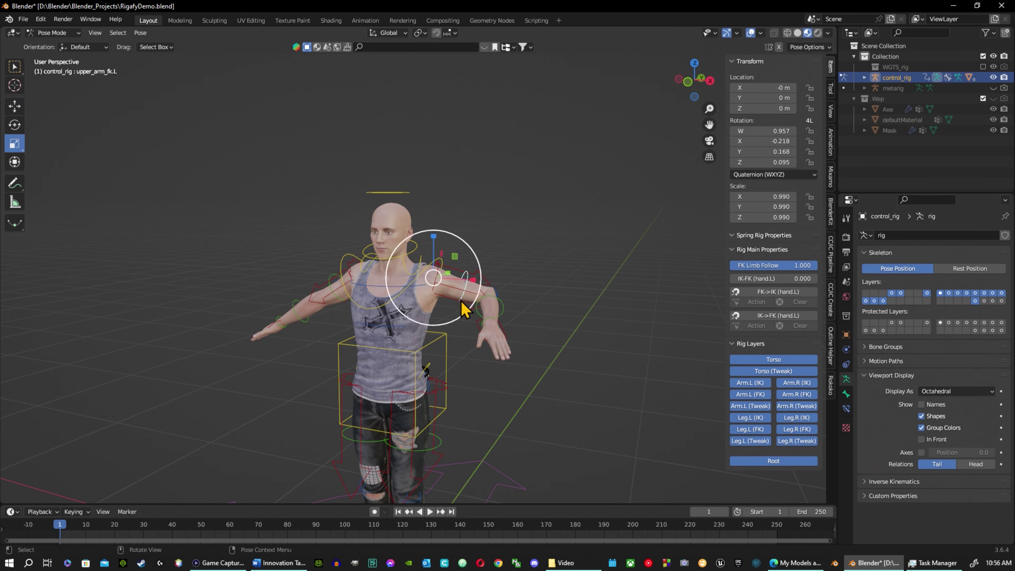
left_click_drag(471, 279, 476, 282)
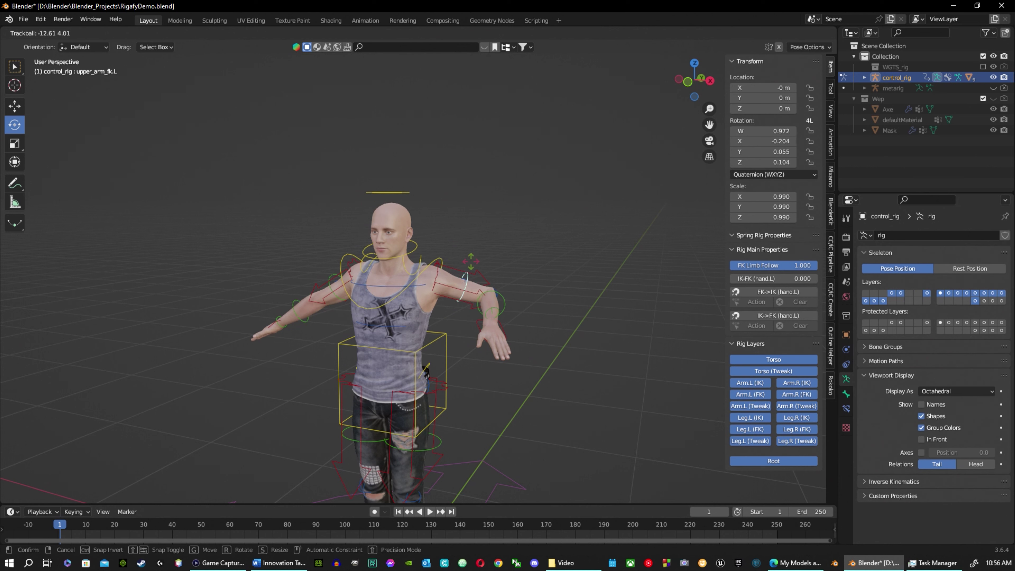
left_click_drag(469, 267, 469, 267)
key("BackSpace")
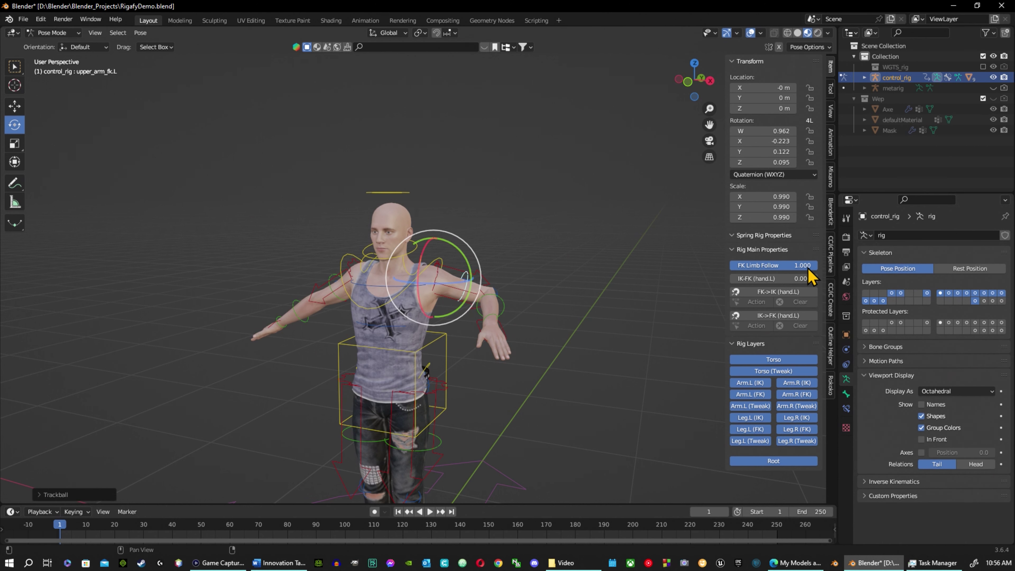
left_click_drag(465, 267, 462, 254)
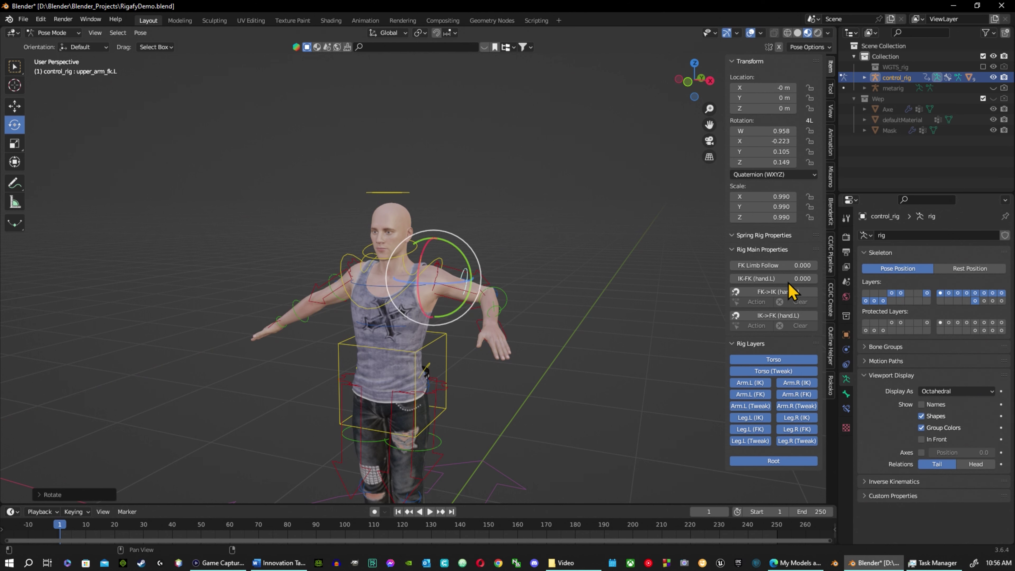
Raise the left arm with upper_arm_fk.L, with IK-FK (hand.L) and FK Limb Follow set to 1.000, and snap the FK controls back to IK.
left_click_drag(736, 279, 817, 279)
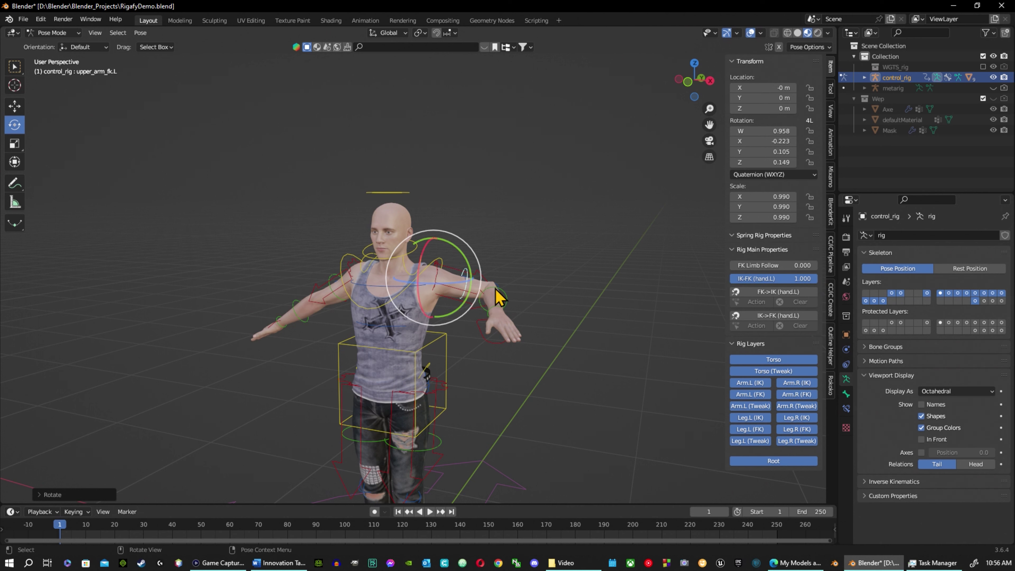
left_click_drag(739, 265, 792, 265)
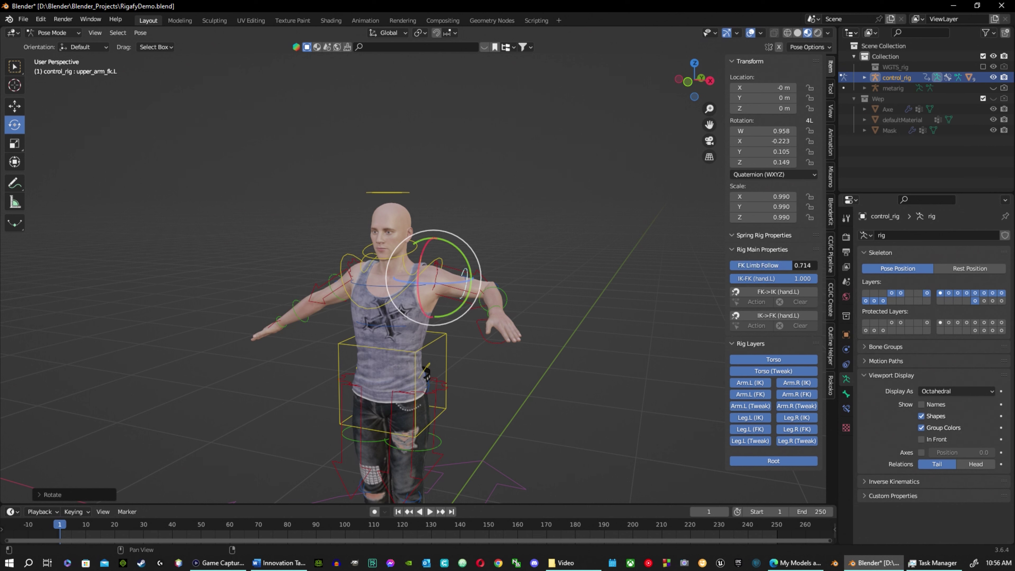
left_click_drag(465, 276, 469, 210)
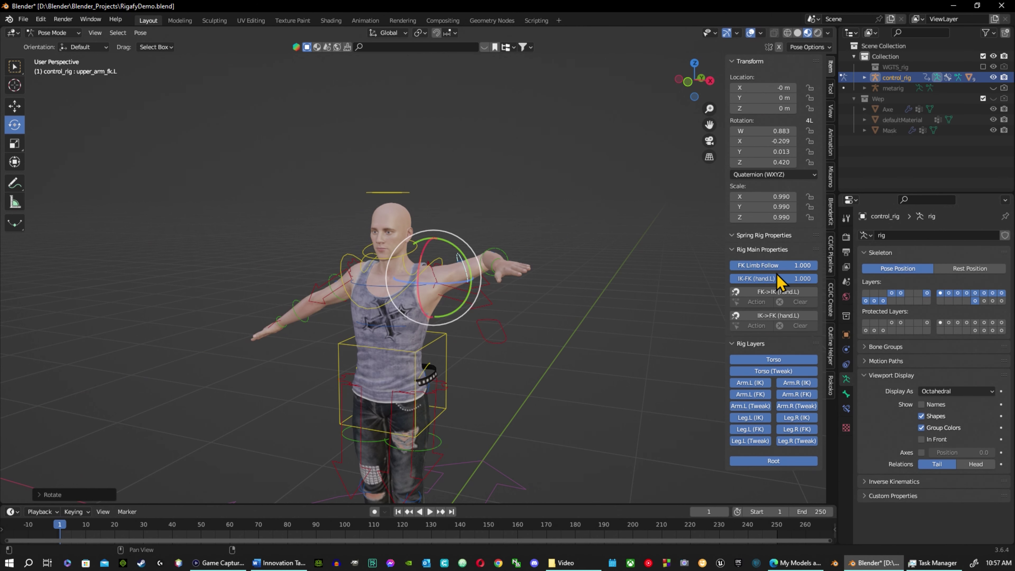
left_click(771, 292)
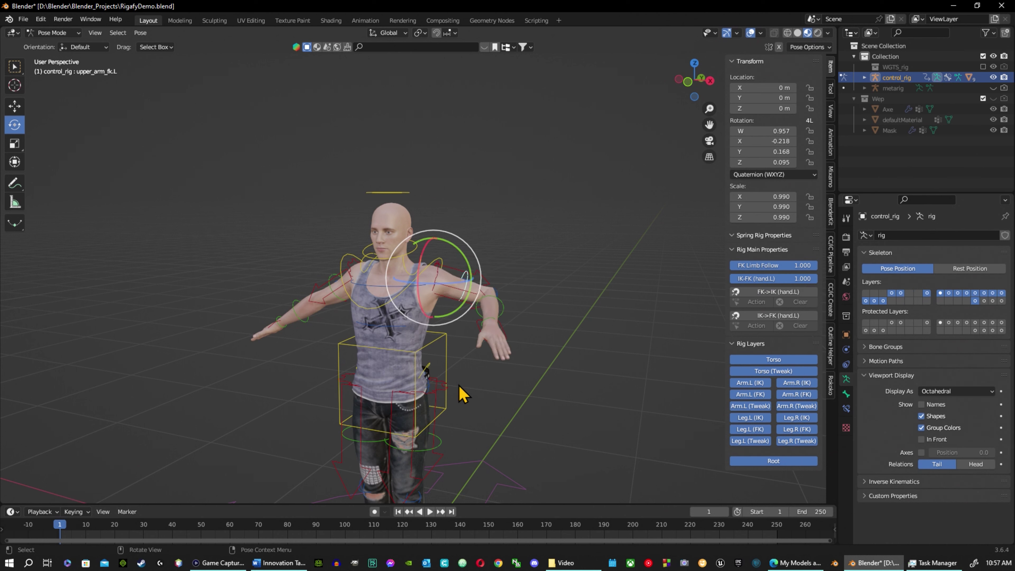
Turn on X-axis mirroring, rotate hand_ik.L so the pose is mirrored on both arms, and select hand_ik.R.
left_click(430, 376)
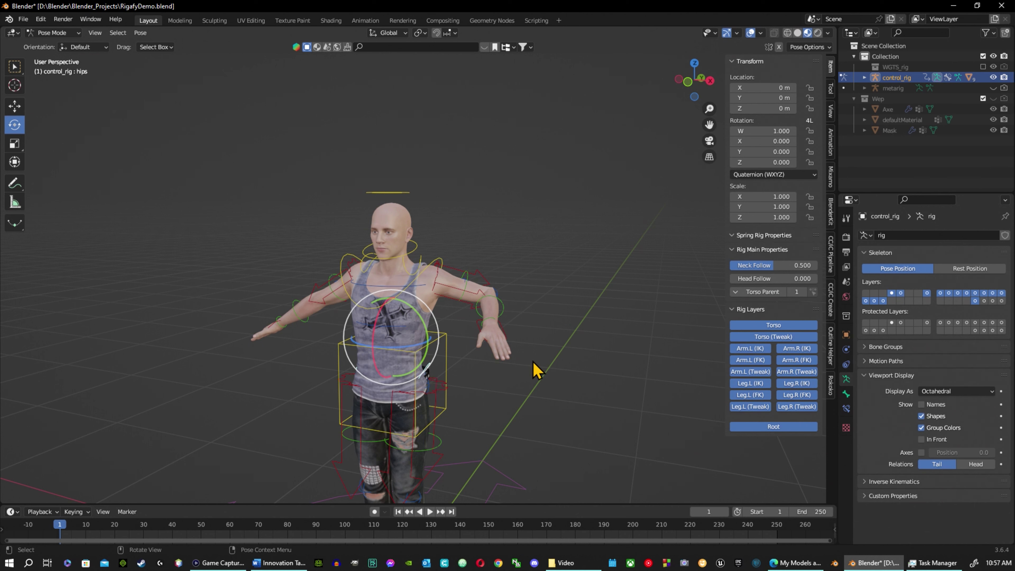
scroll(518, 376, "down", 2)
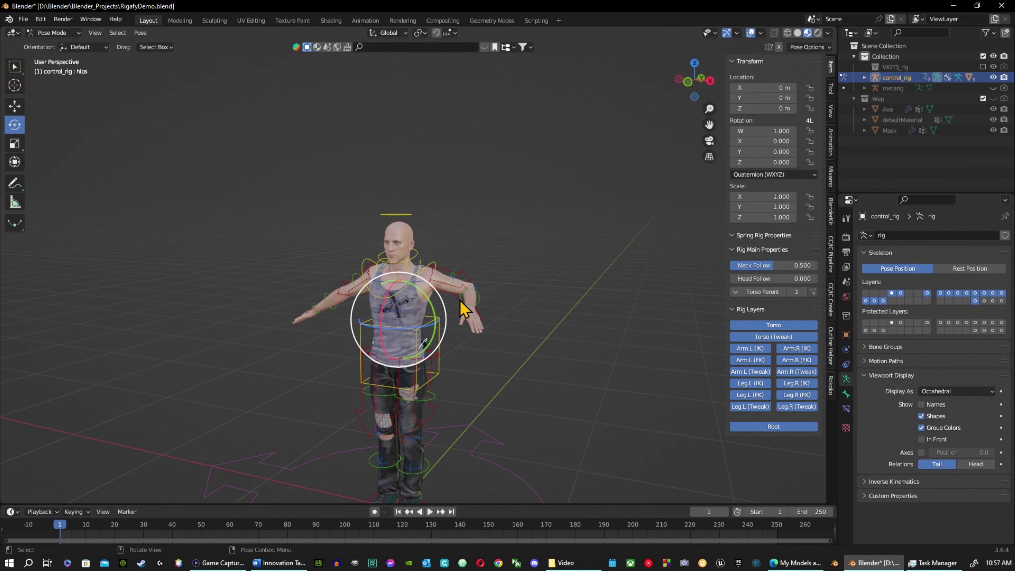
left_click(479, 320)
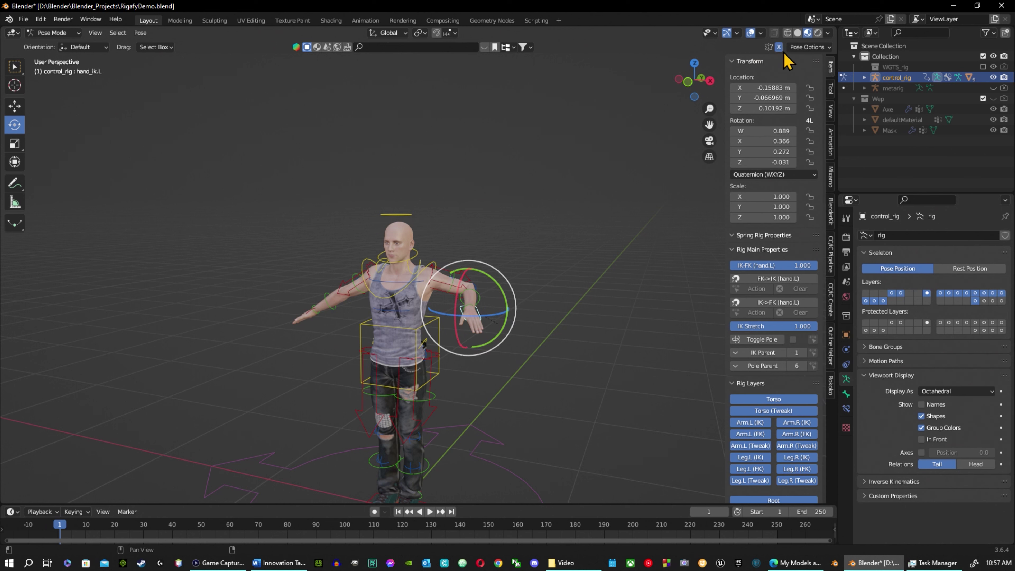
left_click_drag(508, 318, 460, 356)
left_click(461, 357)
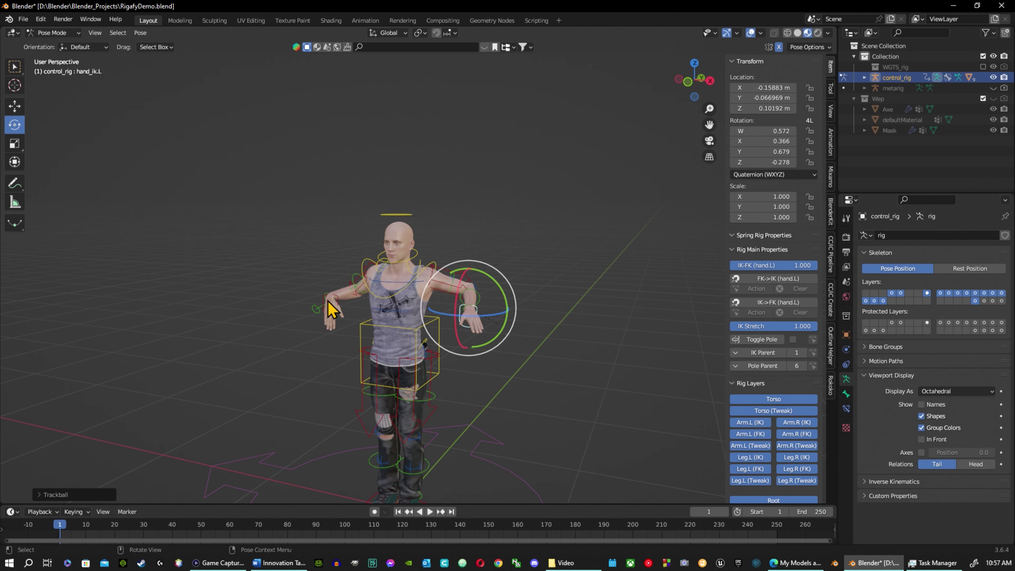
left_click(335, 303)
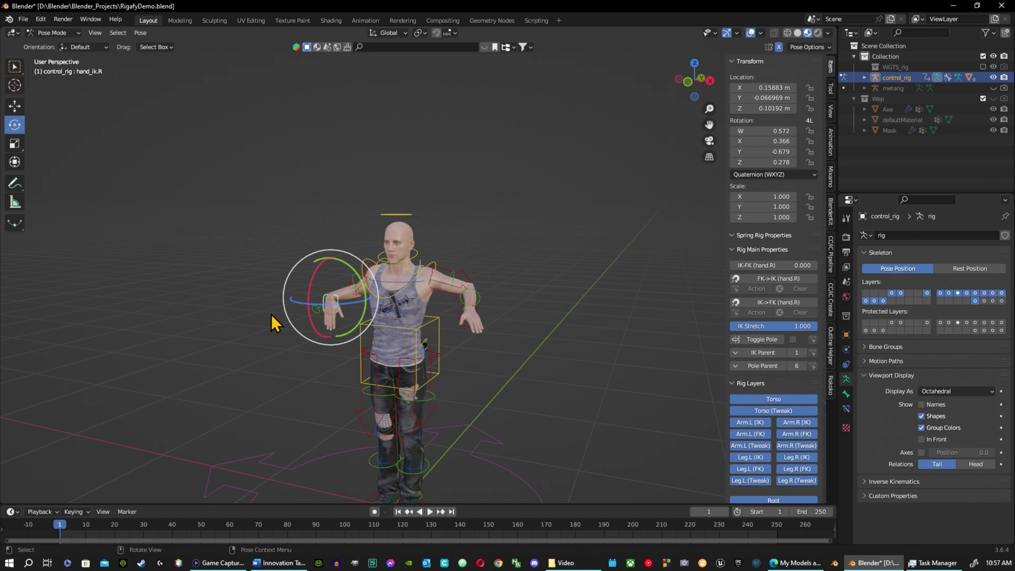
Set IK-FK (hand.L) to 0.000 and rotate hand_ik.L, mirrored, to about W 0.745, X 0.511, Y 0.398, Z 0.159.
left_click(471, 315)
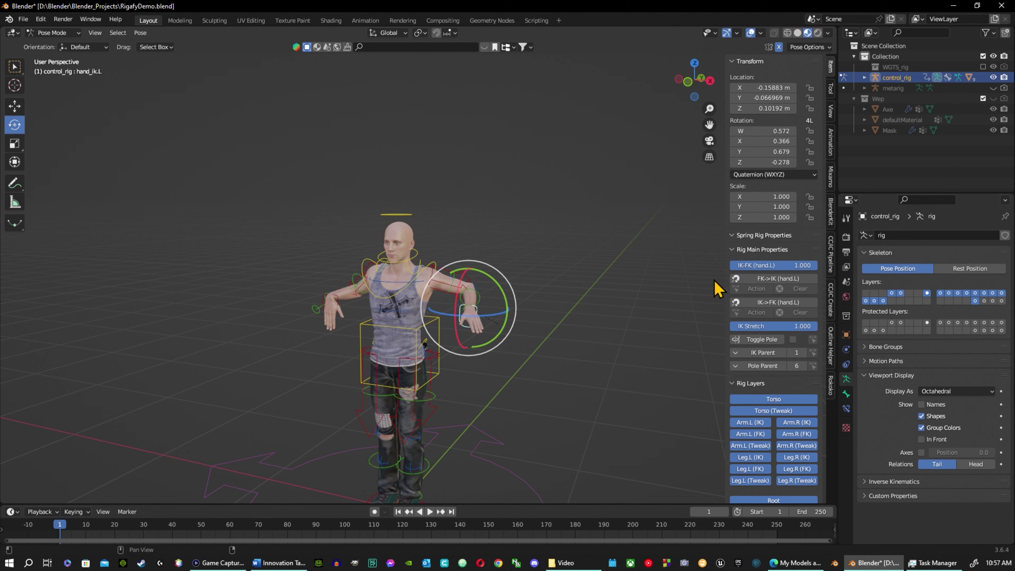
left_click_drag(795, 265, 731, 266)
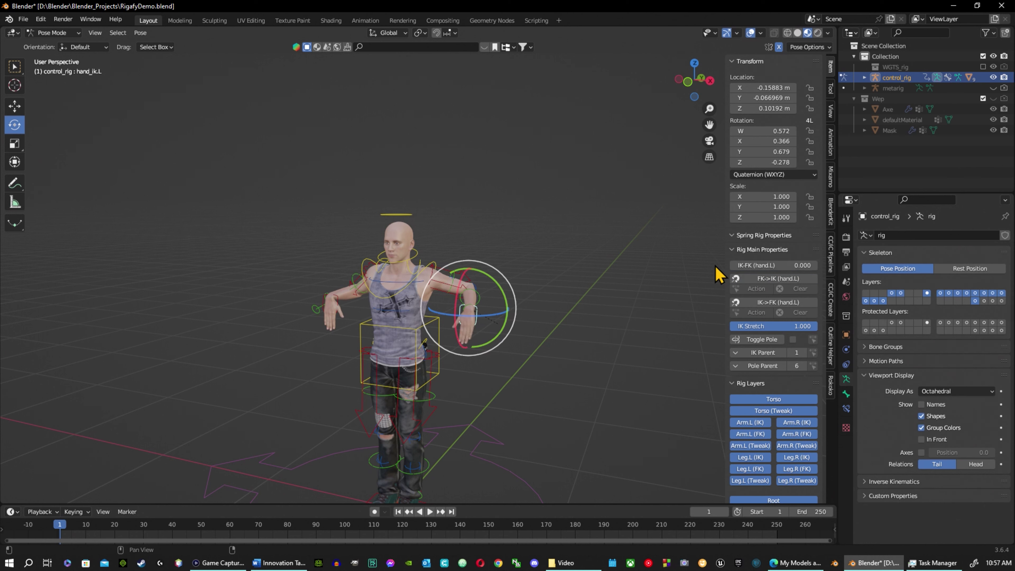
left_click_drag(510, 312, 525, 268)
left_click_drag(459, 312, 460, 276)
middle_click_drag(459, 276, 487, 319)
left_click(444, 344)
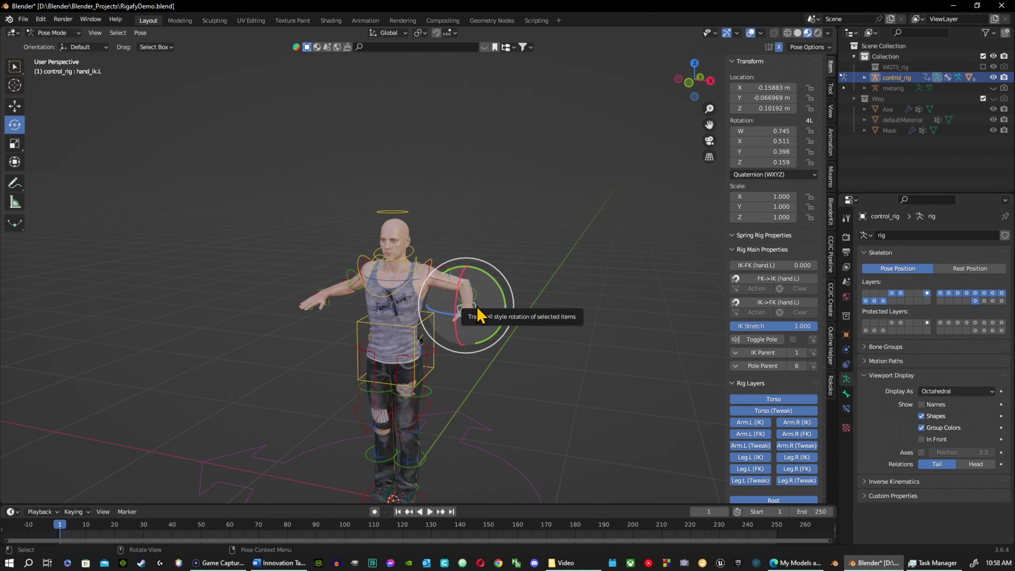
Stretch the arms by moving hand_ik.L out to about X 0.62, Y 0.20, Z 0.07 m, and snap the left FK controls to it.
left_click(466, 312)
key("shift+space")
key("g")
key("g")
left_click_drag(461, 316, 607, 311)
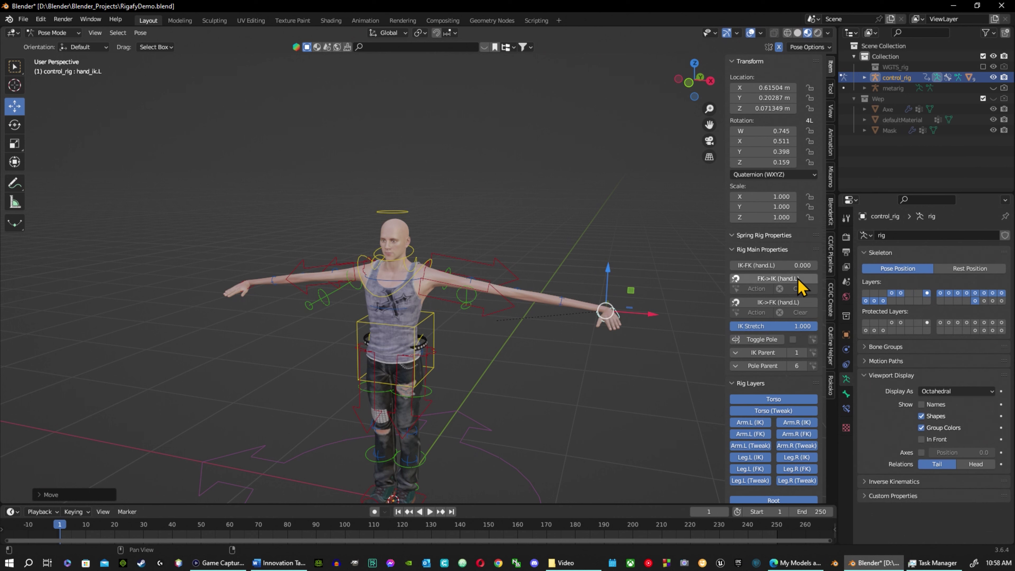
left_click(781, 280)
left_click(643, 423)
Set the left arm's IK Stretch to 0.000 and move hand_ik.L back in toward the hip.
scroll(759, 320, "down", 1)
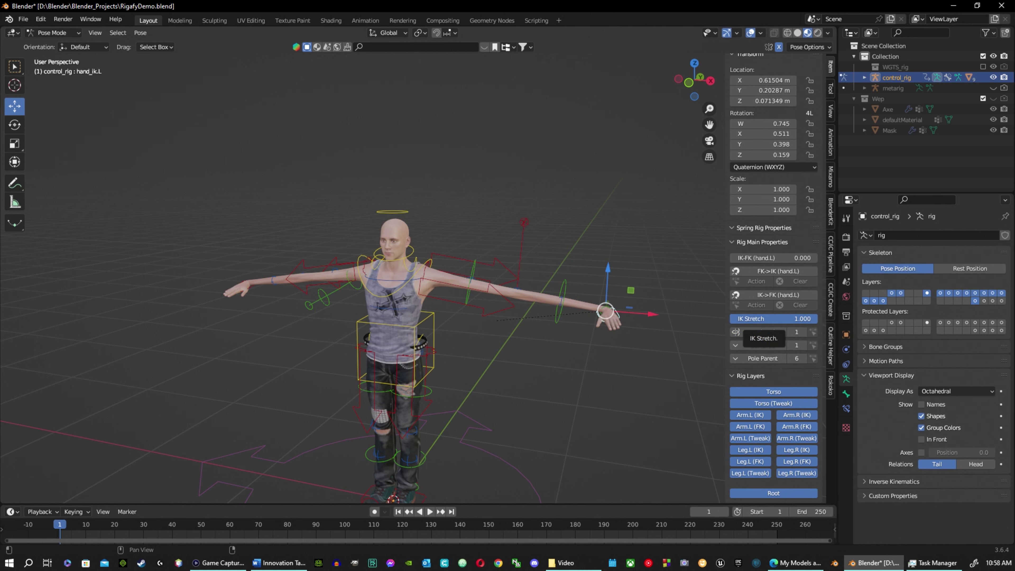
left_click_drag(799, 318, 735, 319)
left_click_drag(615, 316, 470, 318)
Move hand_ik.R outward to about X -0.45, Y -0.27, Z -0.05 m and set its IK Stretch to 0.000.
left_click(320, 331)
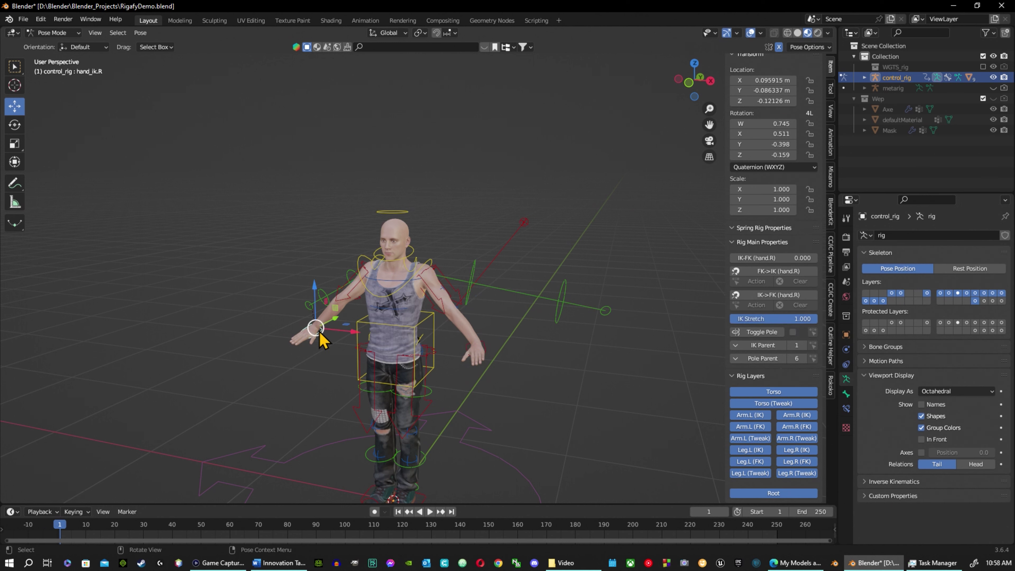
left_click_drag(312, 335, 249, 317)
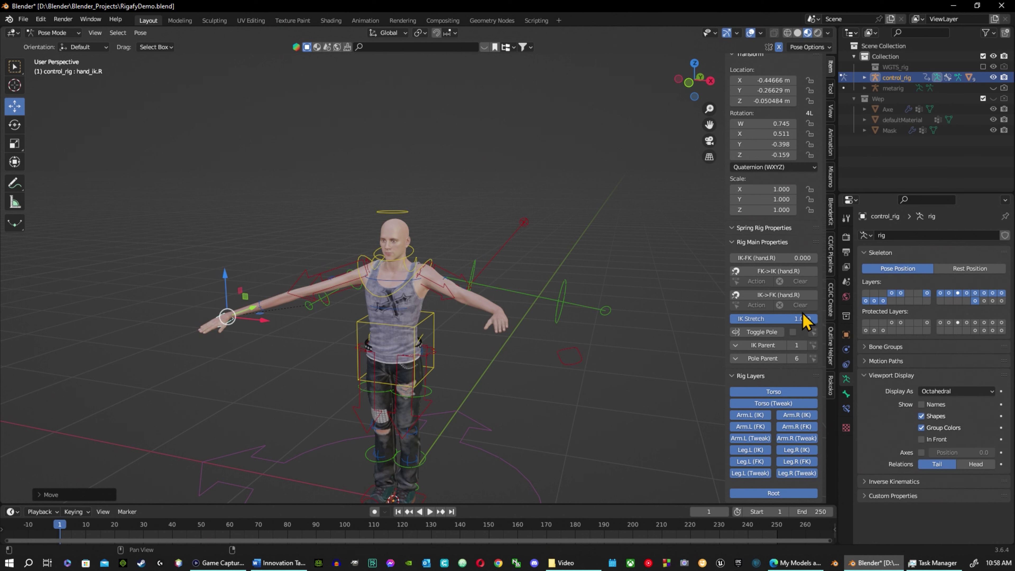
left_click_drag(811, 320, 731, 319)
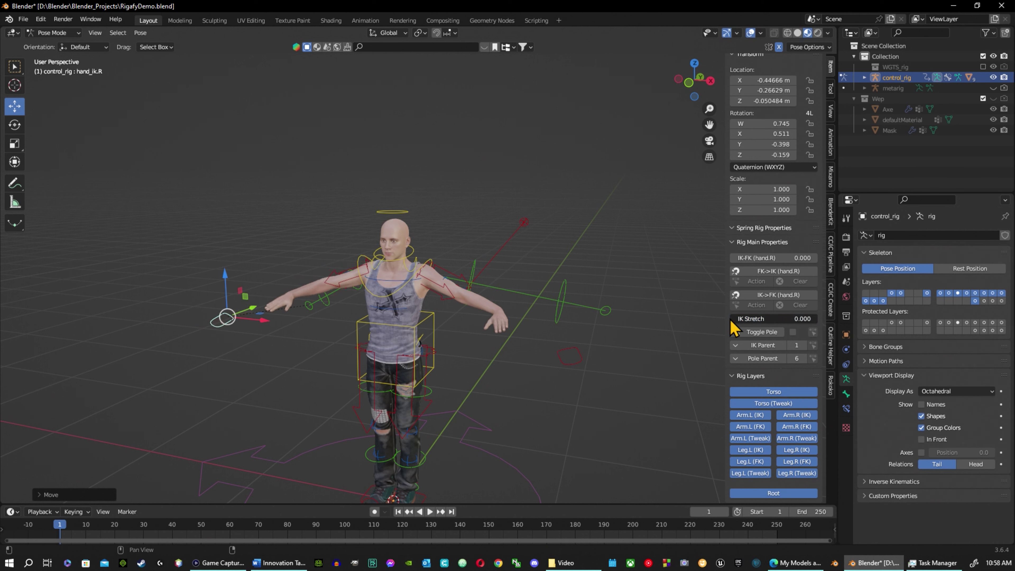
Bring hand_ik.R back to about X 0.09, Y -0.07, Z -0.04 m and snap the left arm's FK controls to hand_ik.L.
left_click_drag(226, 320, 316, 313)
middle_click_drag(494, 313, 497, 369)
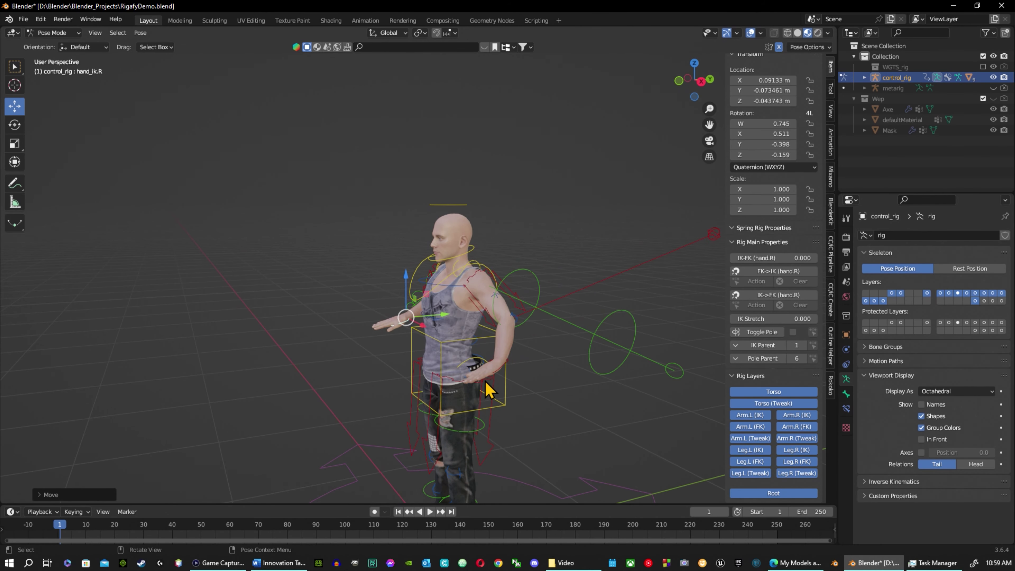
left_click(547, 414)
middle_click_drag(532, 415, 639, 410)
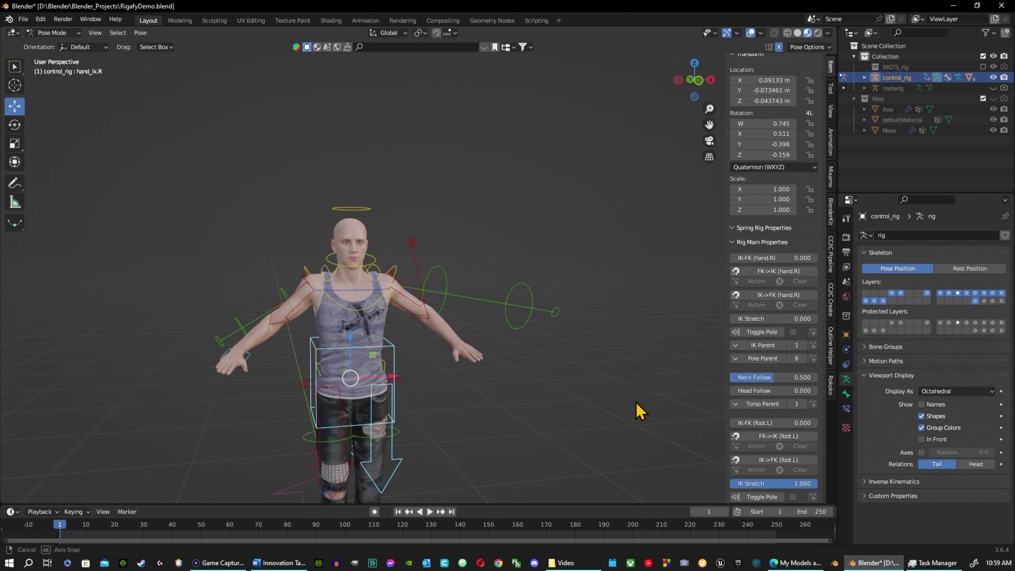
left_click(452, 352)
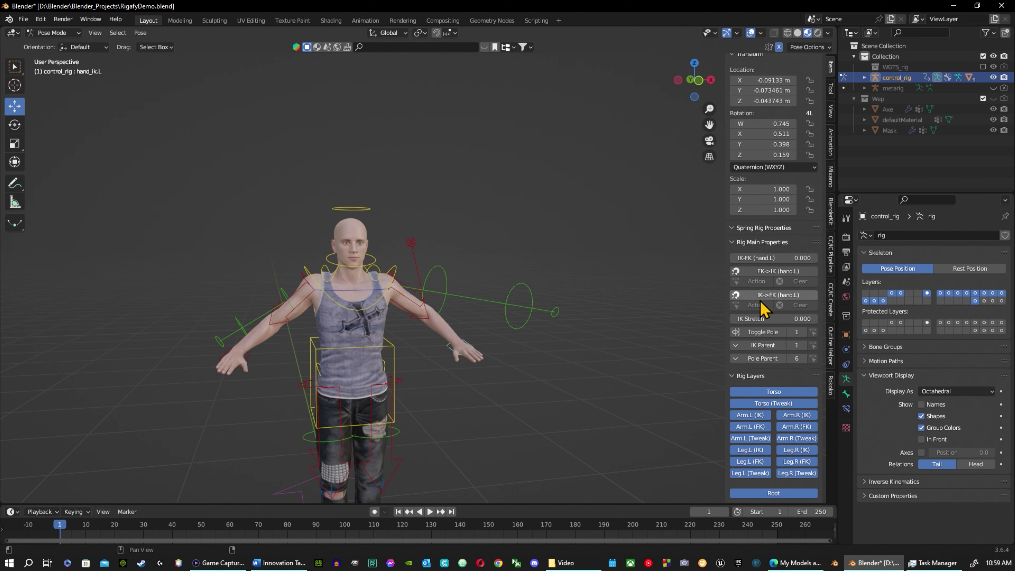
left_click(789, 272)
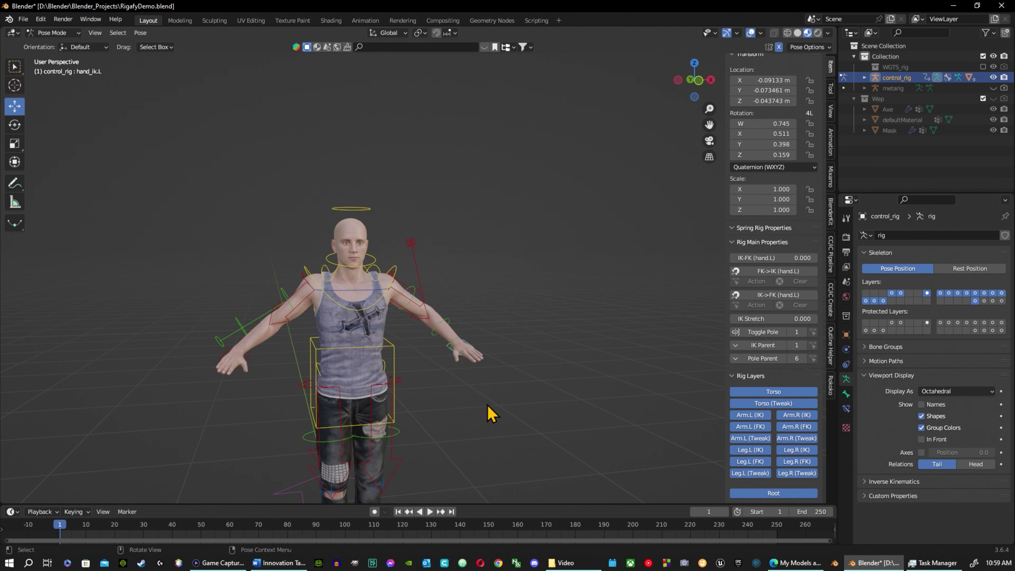
Switch the control rig from Pose Mode to Object Mode and open the FBX export settings.
middle_click_drag(577, 356, 82, 40)
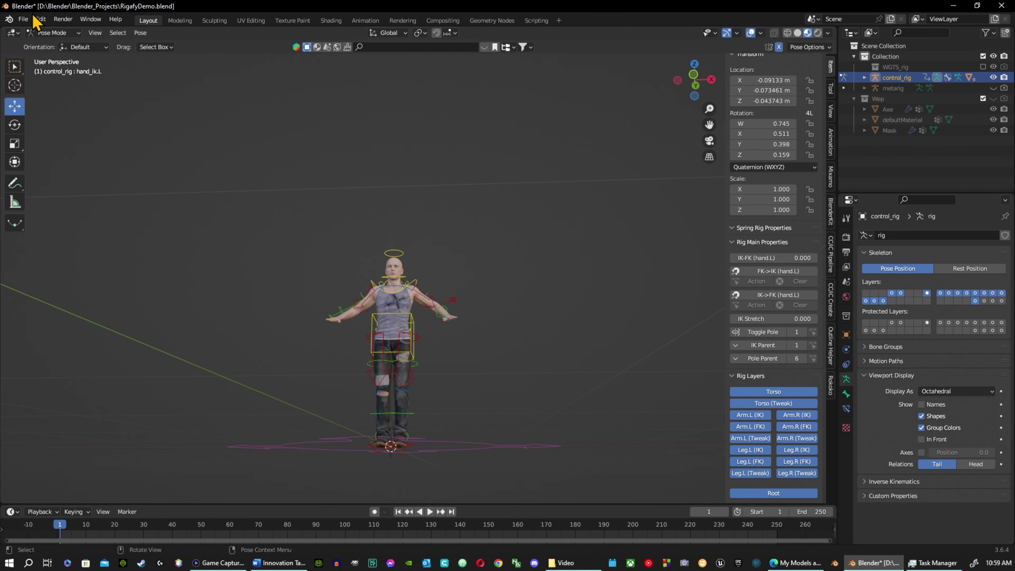
left_click(56, 34)
middle_click_drag(442, 248, 411, 261)
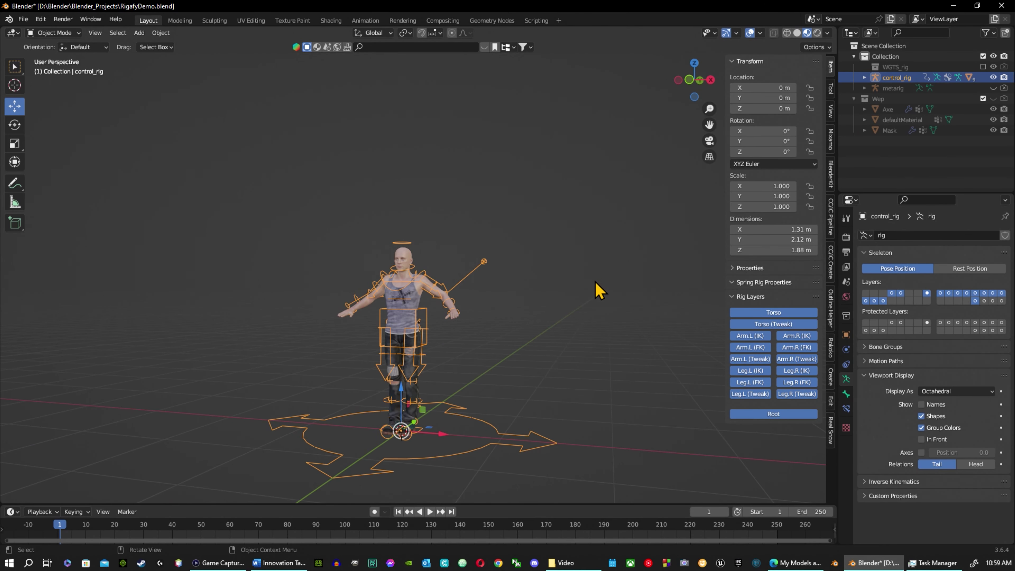
scroll(600, 291, "up", 3)
left_click(25, 21)
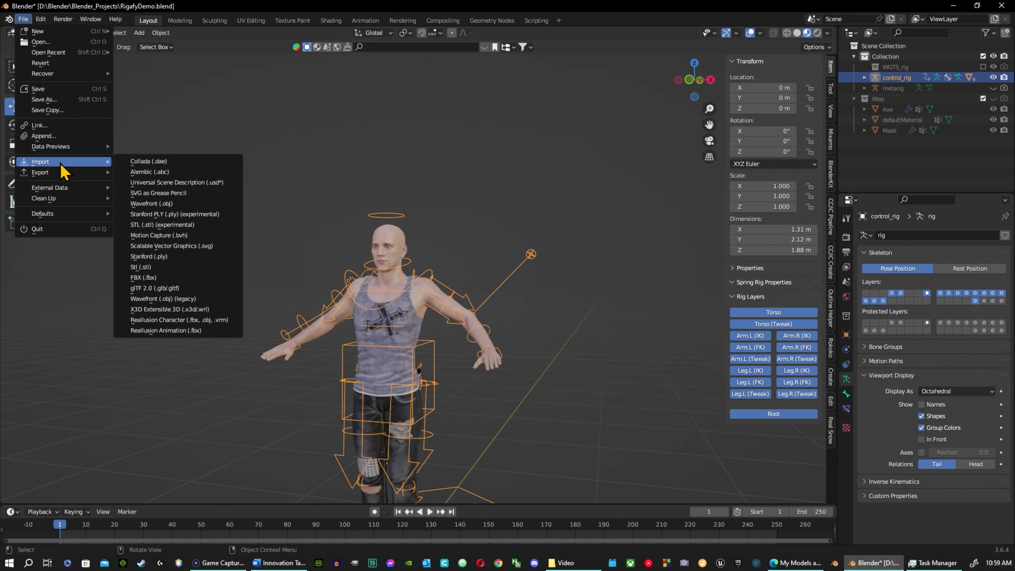
mouse_move(64, 172)
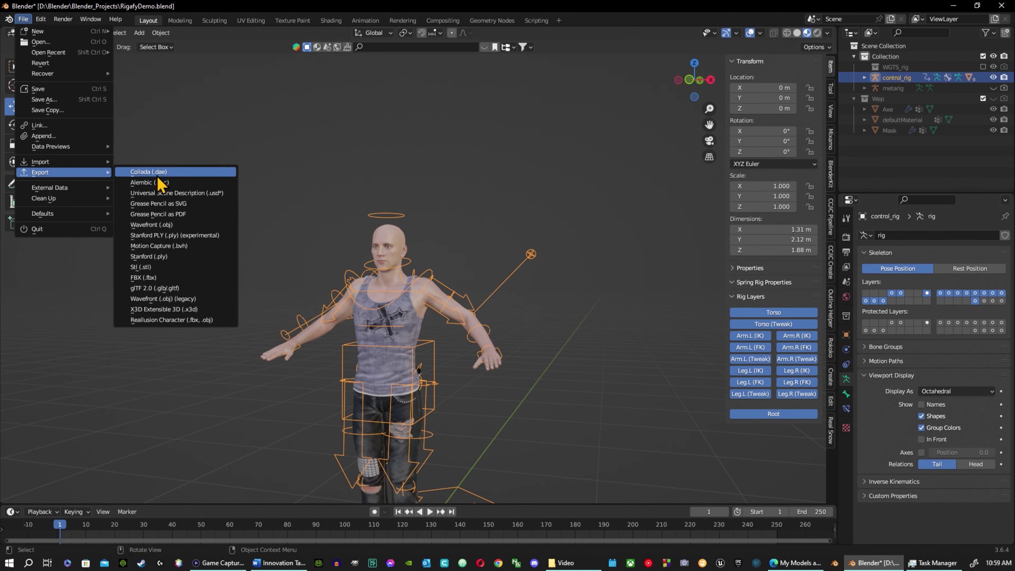
left_click(174, 277)
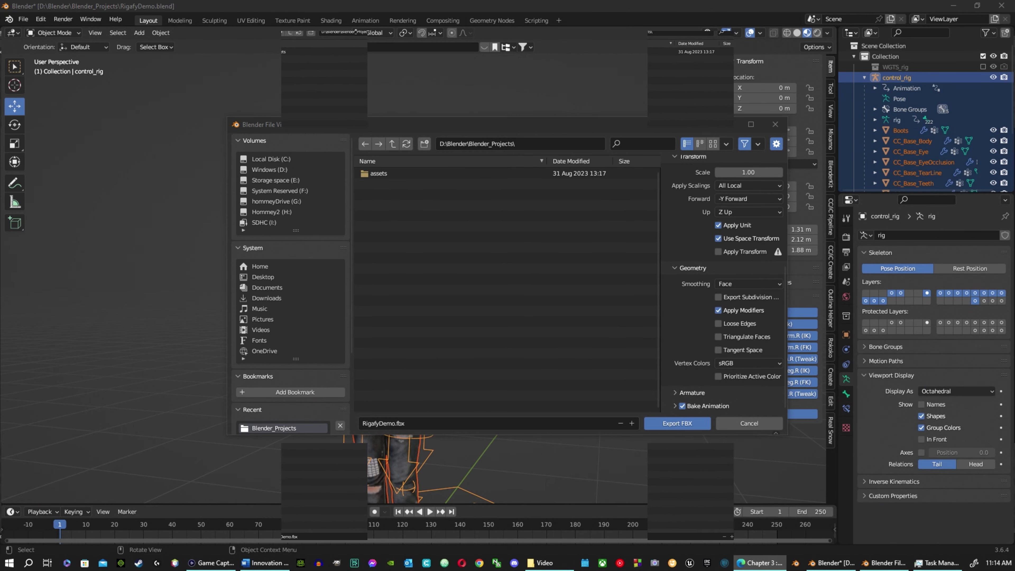
Export the selected objects as RigafyDemo.fbx with Tangent Space enabled, checking the settings against the Packt page in the browser.
left_click(751, 124)
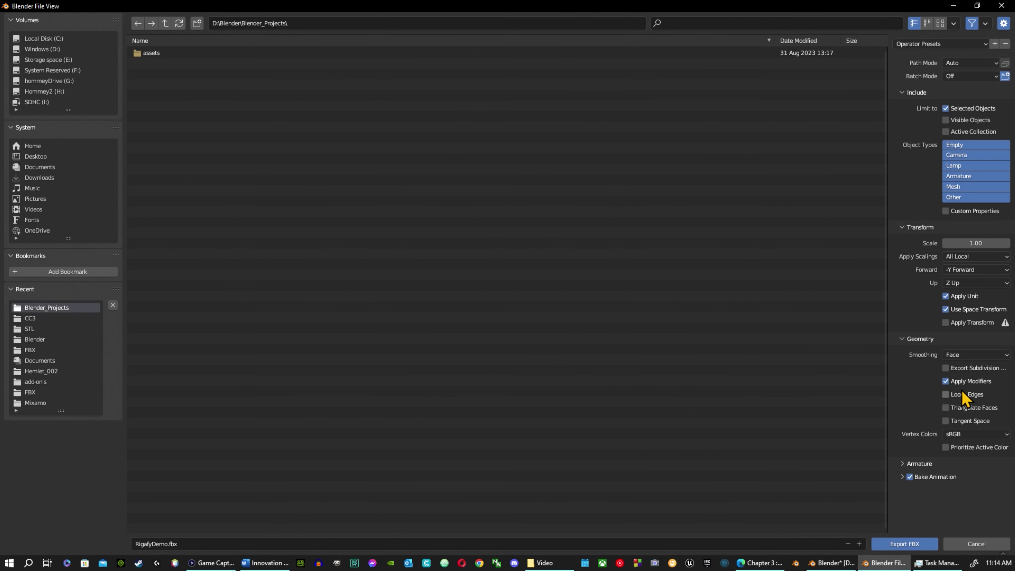
left_click(945, 420)
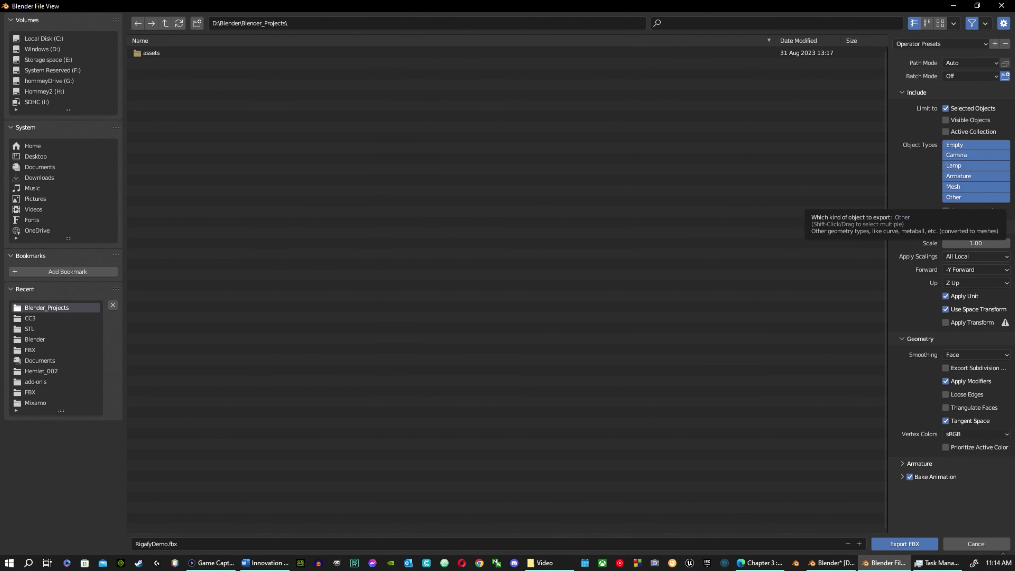
key("alt+Tab")
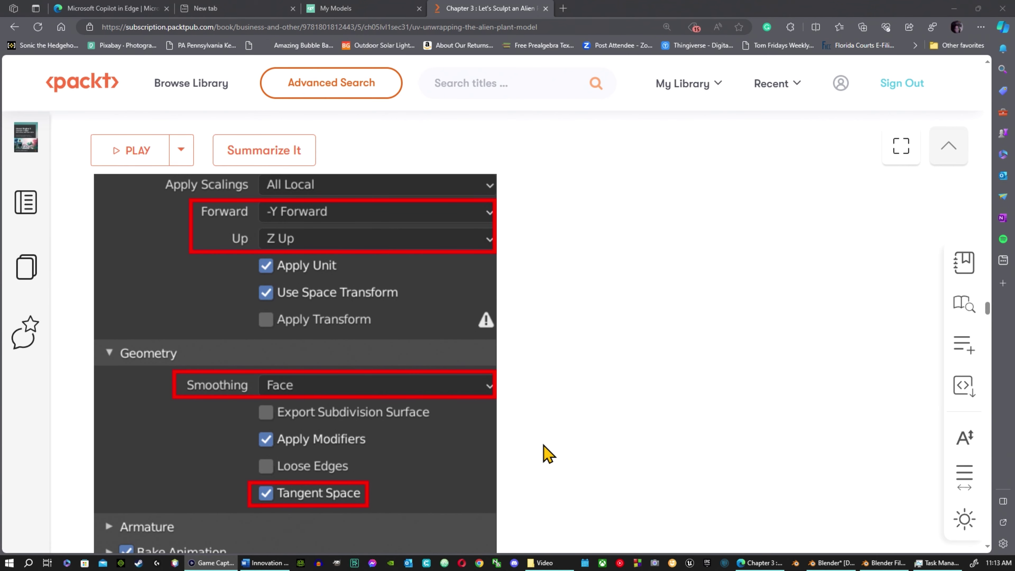
scroll(691, 390, "up", 10)
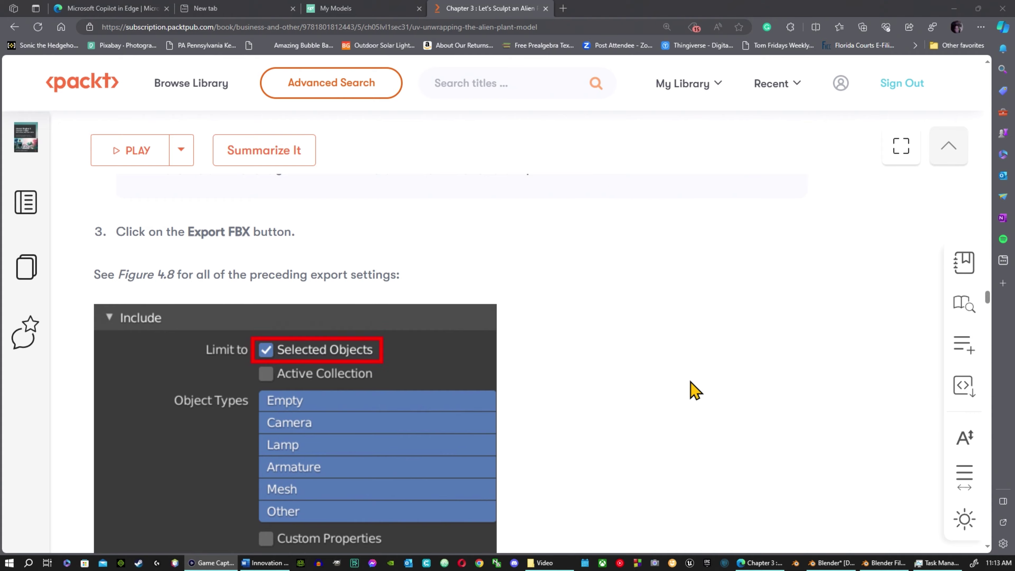
scroll(699, 381, "down", 10)
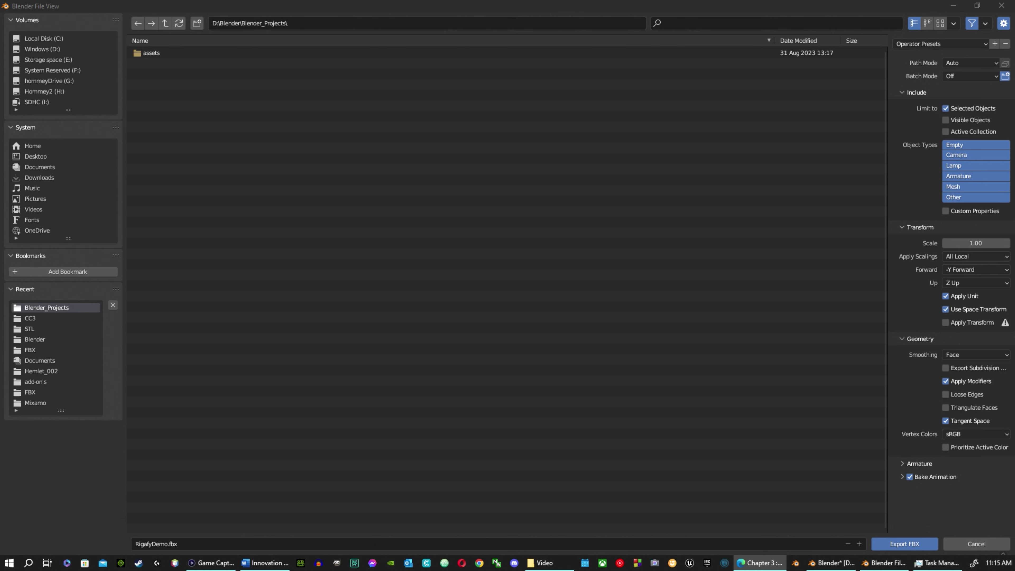
left_click(919, 548)
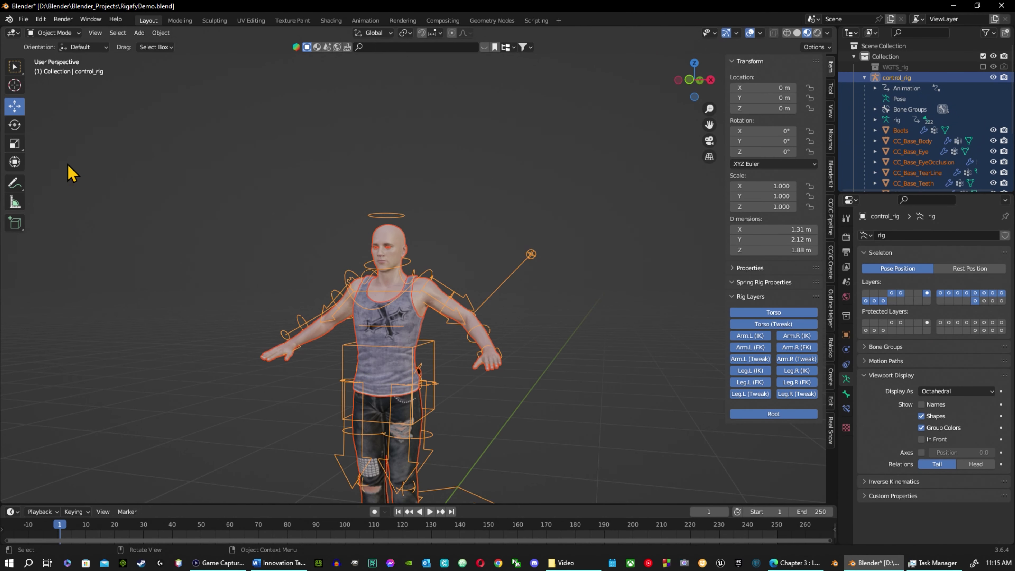
Start another FBX export of the selected character and name the file RigafyDemo2.fbx.
left_click(29, 22)
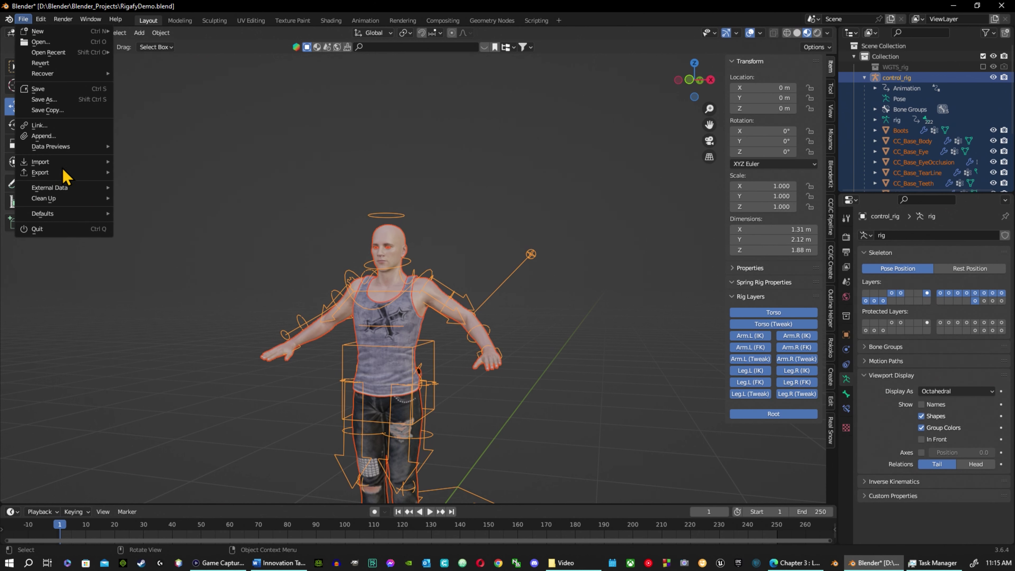
mouse_move(64, 172)
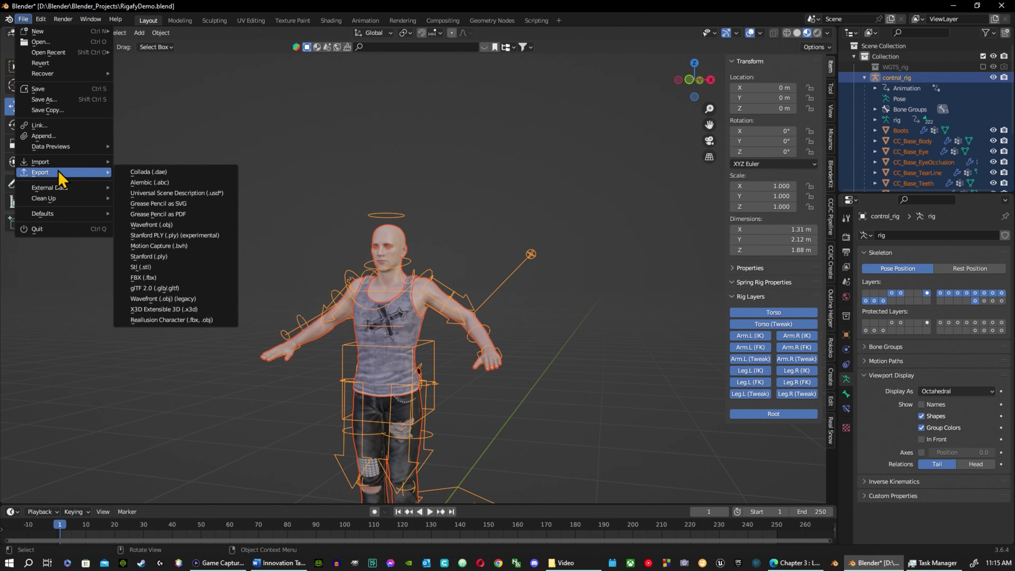
left_click(172, 278)
left_click(398, 425)
left_click(394, 423)
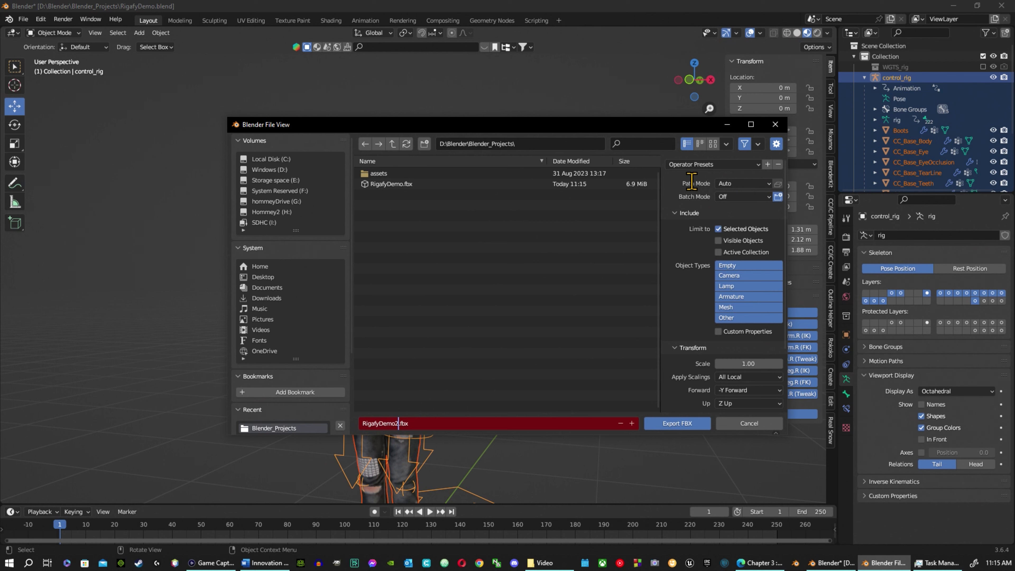
Set the Path Mode to Copy with textures embedded, and export the FBX.
left_click(769, 187)
left_click(769, 183)
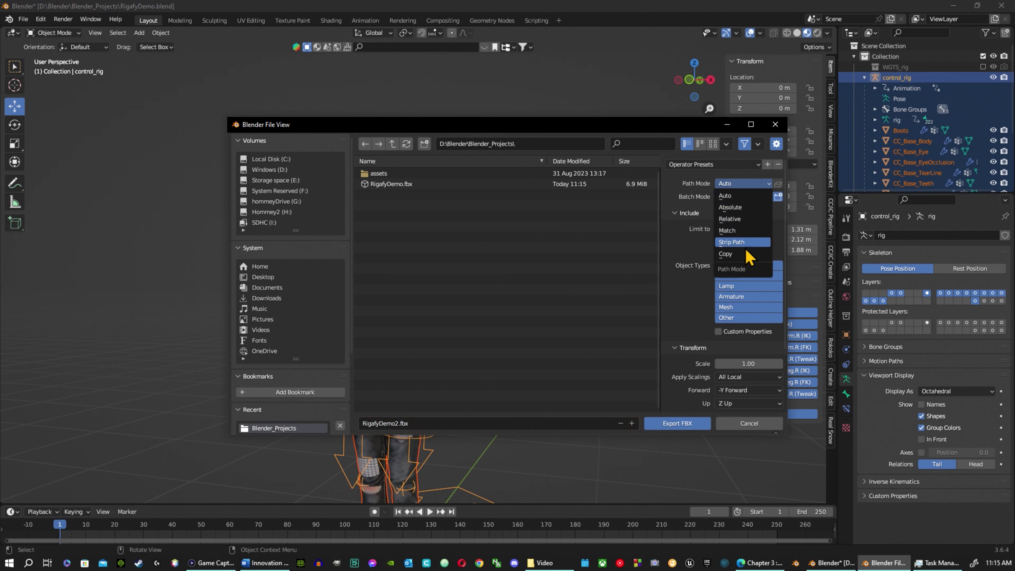
left_click(740, 254)
left_click(778, 185)
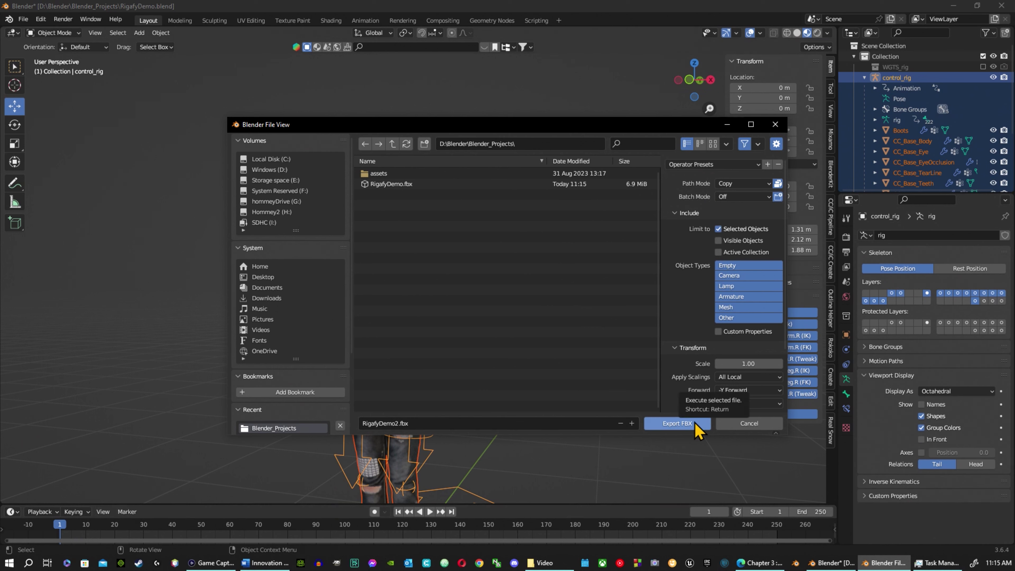
left_click(676, 424)
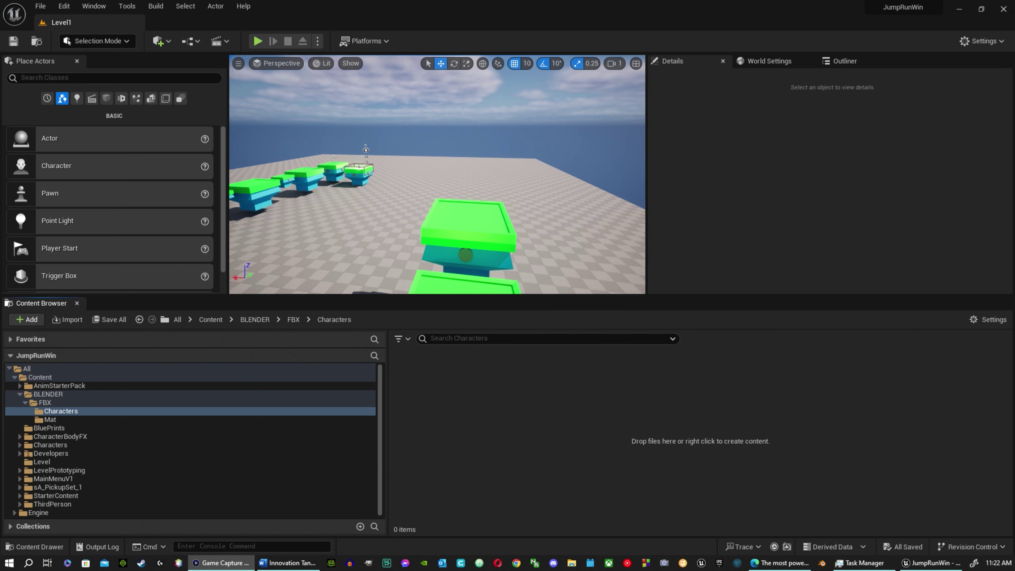
Open File Explorer and browse to the Blender\FBX folder on the D: drive.
key("super+e")
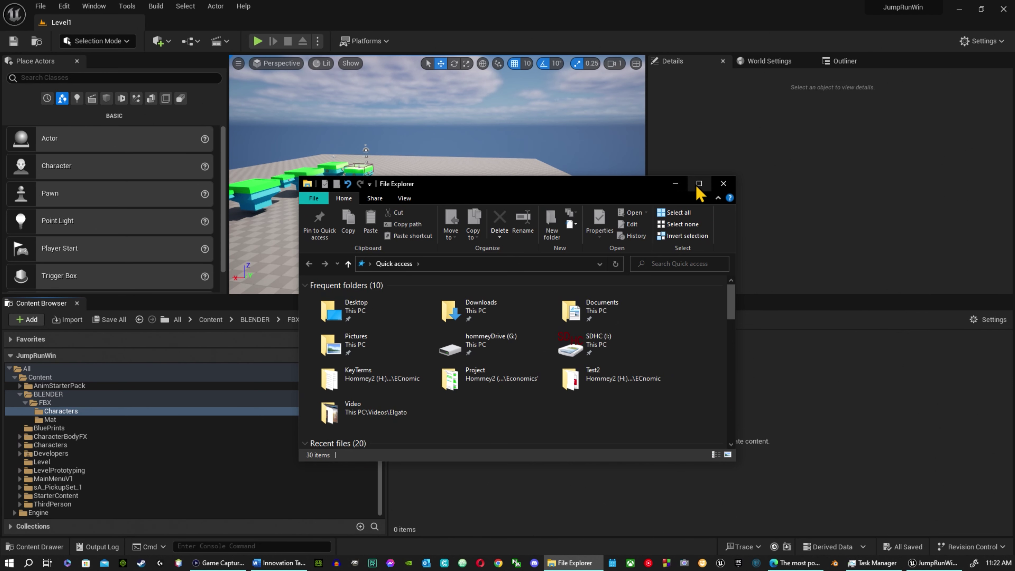
scroll(388, 372, "down", 3)
key("alt+Left")
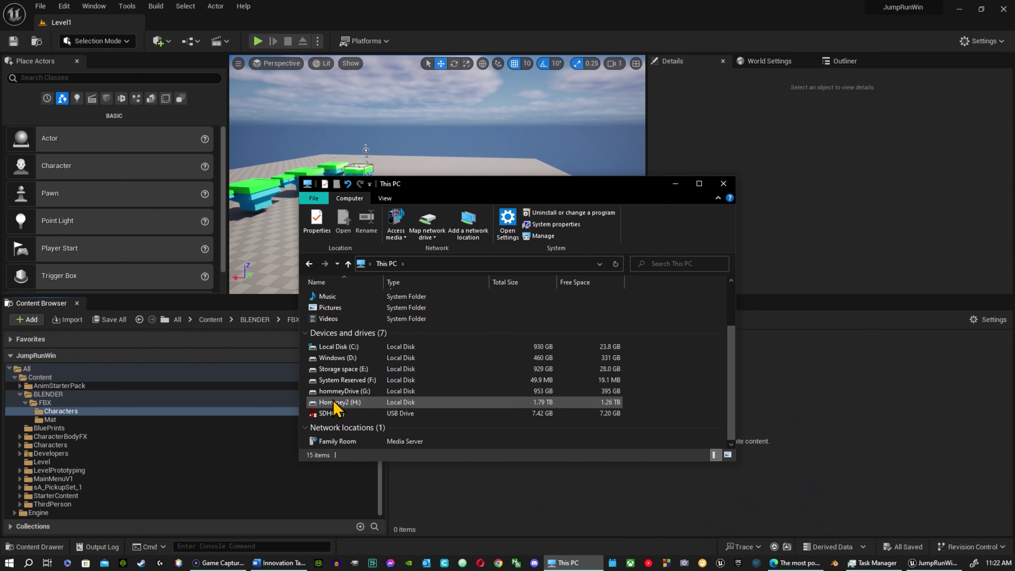
double_click(356, 357)
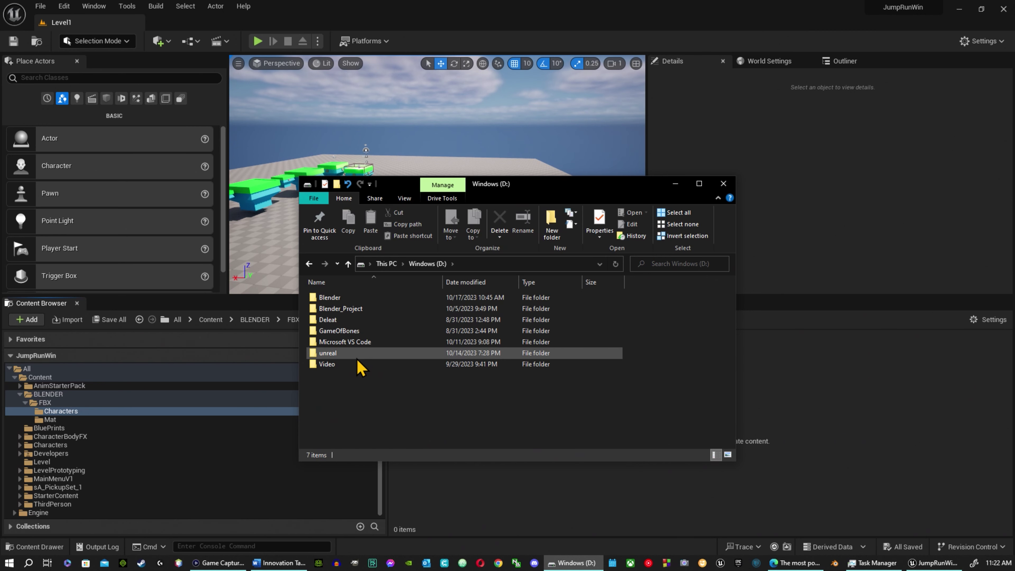
double_click(334, 297)
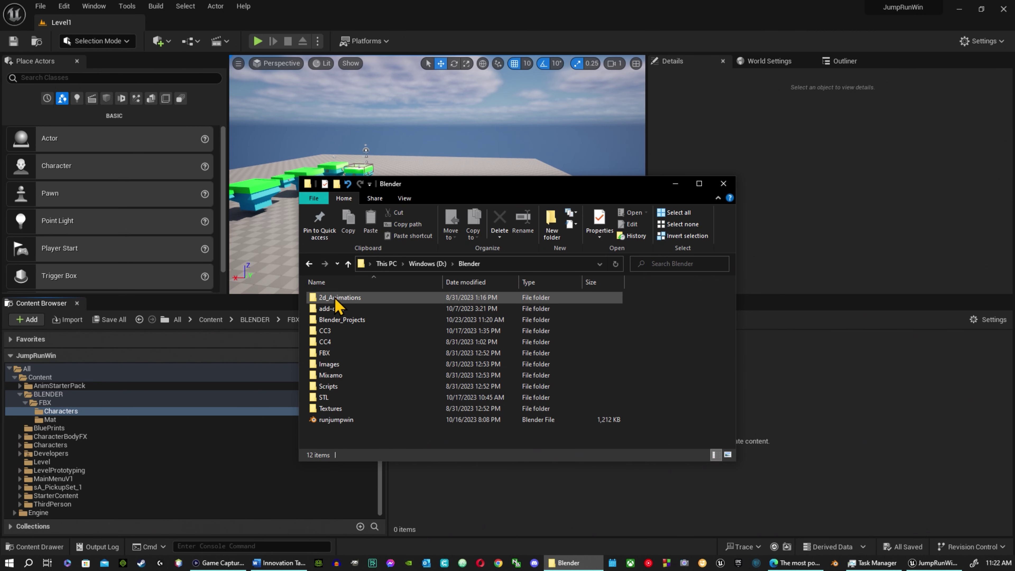
double_click(330, 354)
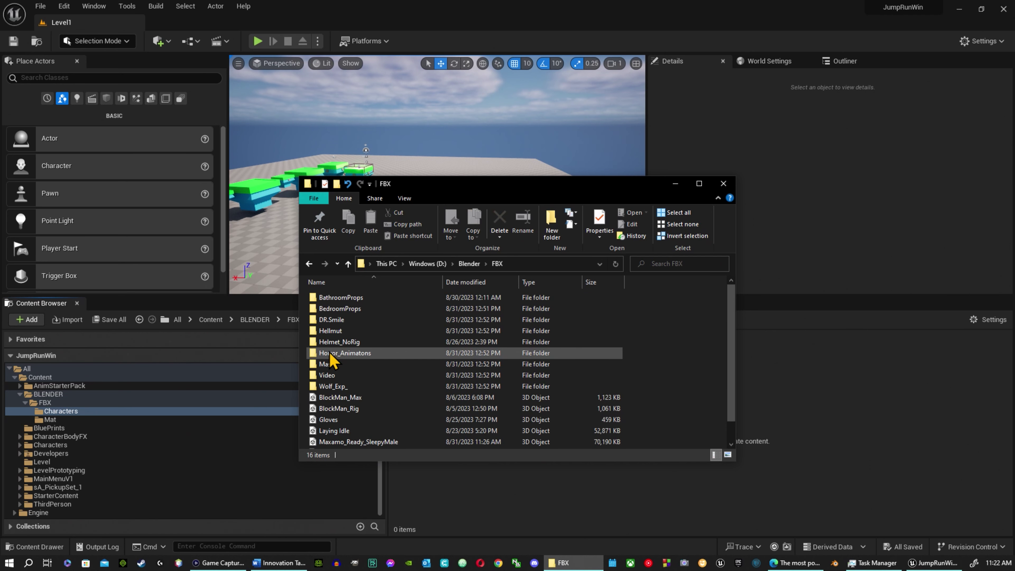
scroll(377, 396, "down", 1)
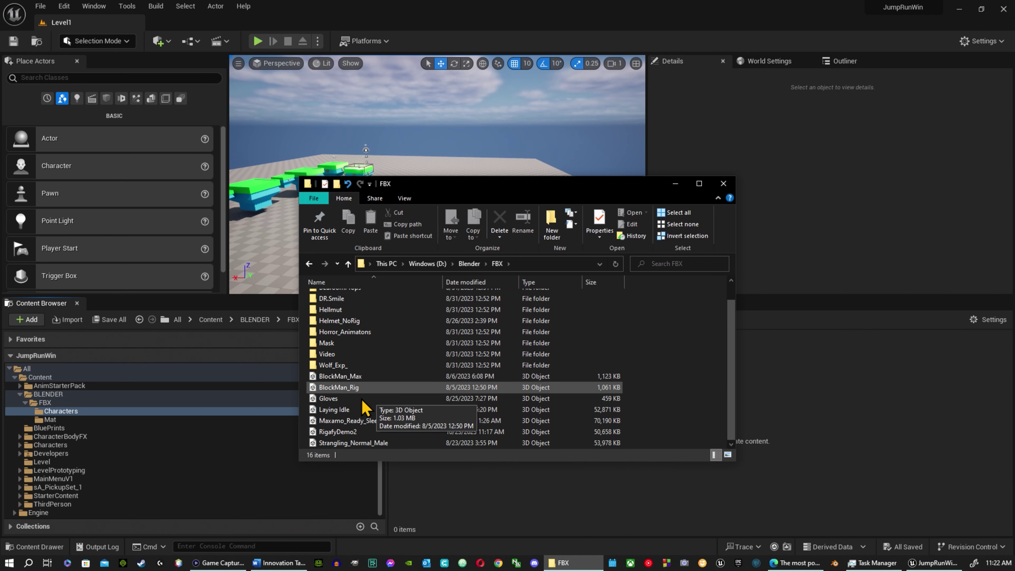
Bring RigafyDemo2 from File Explorer into the Characters folder of Unreal Engine's Content Browser.
left_click(367, 433)
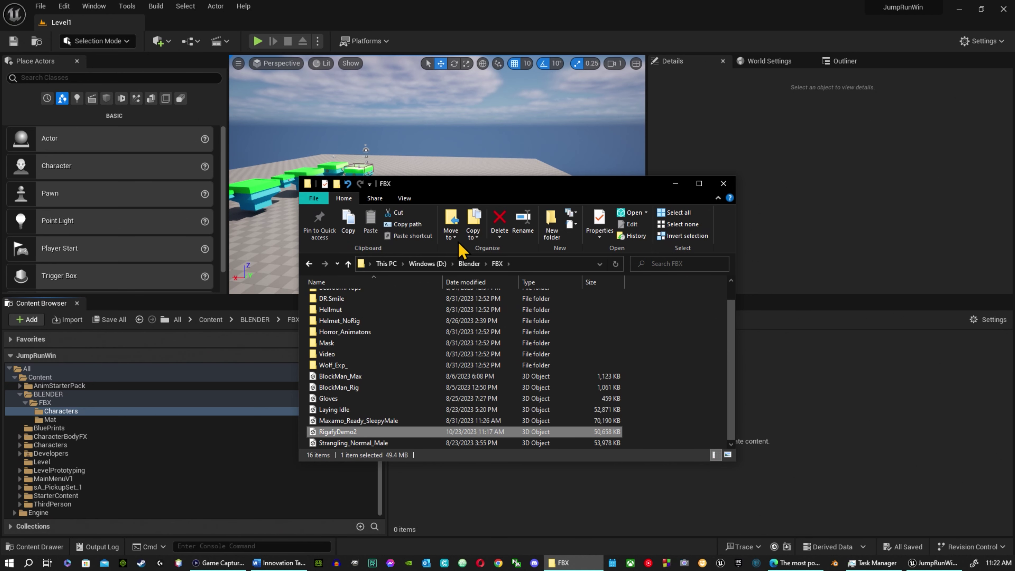
left_click_drag(547, 197, 655, 78)
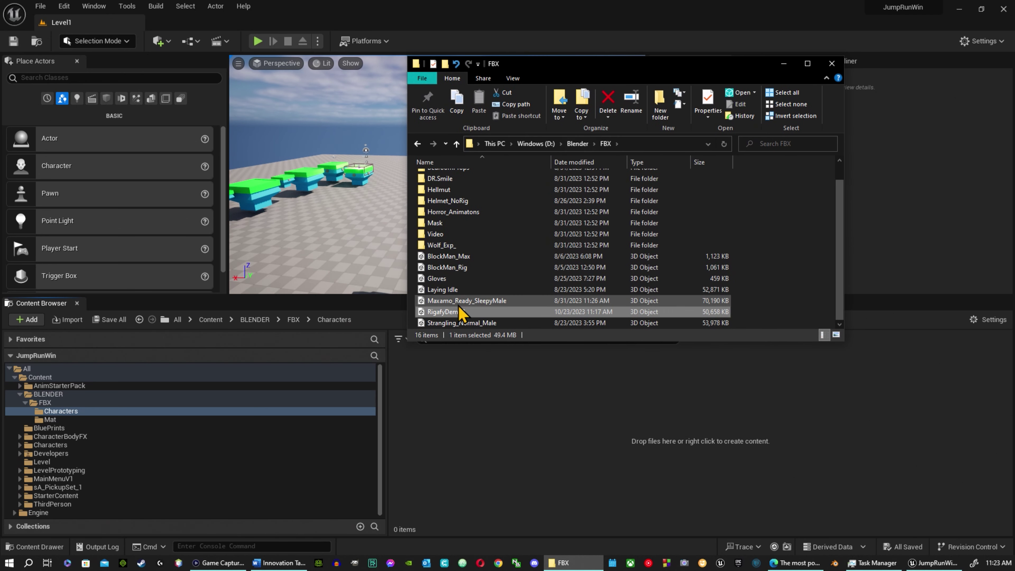
left_click_drag(455, 314, 578, 436)
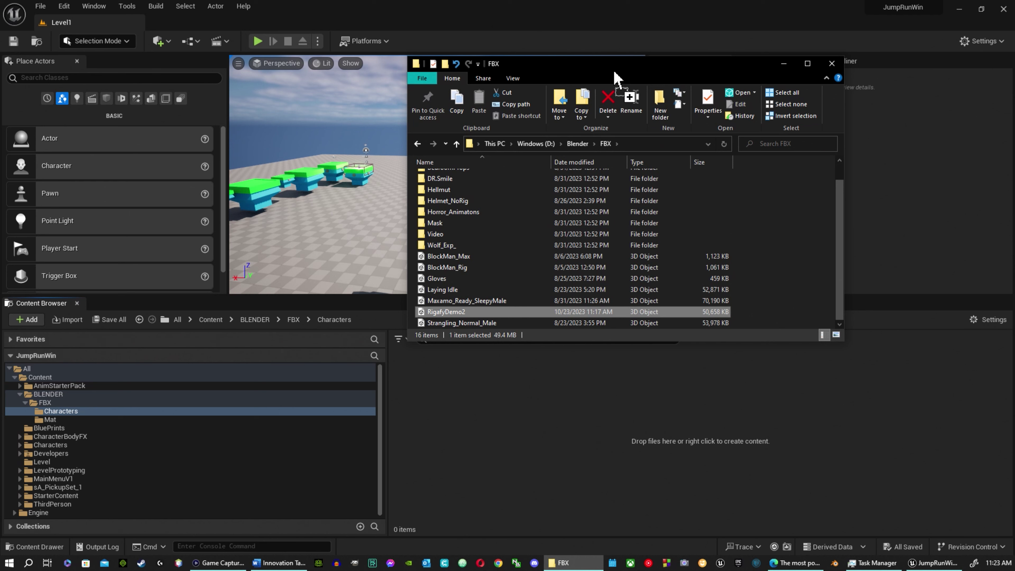
left_click_drag(673, 76, 1014, 264)
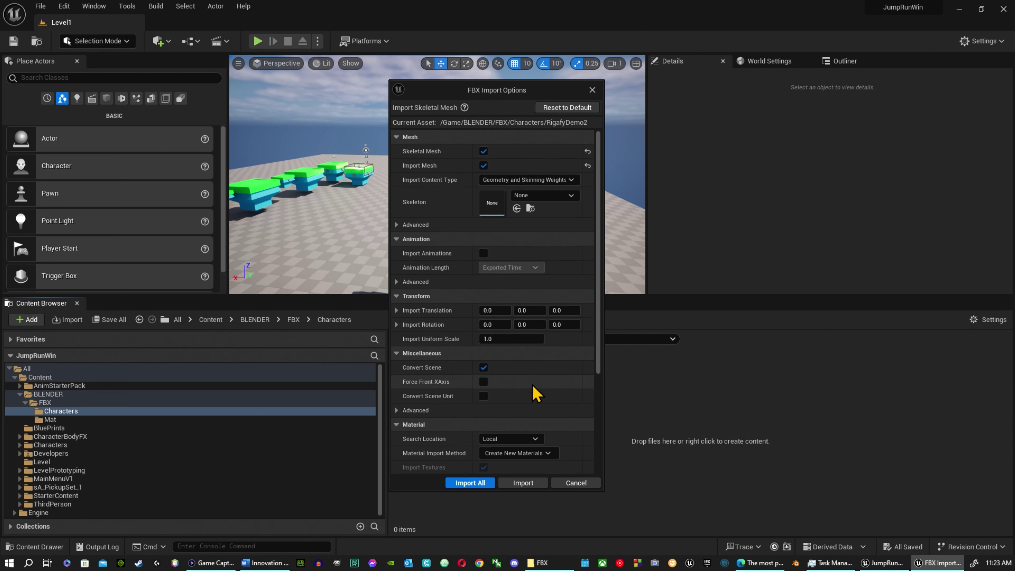
Review the FBX import options for RigafyDemo2 and import everything as a skeletal mesh.
scroll(541, 240, "down", 1)
scroll(543, 248, "down", 5)
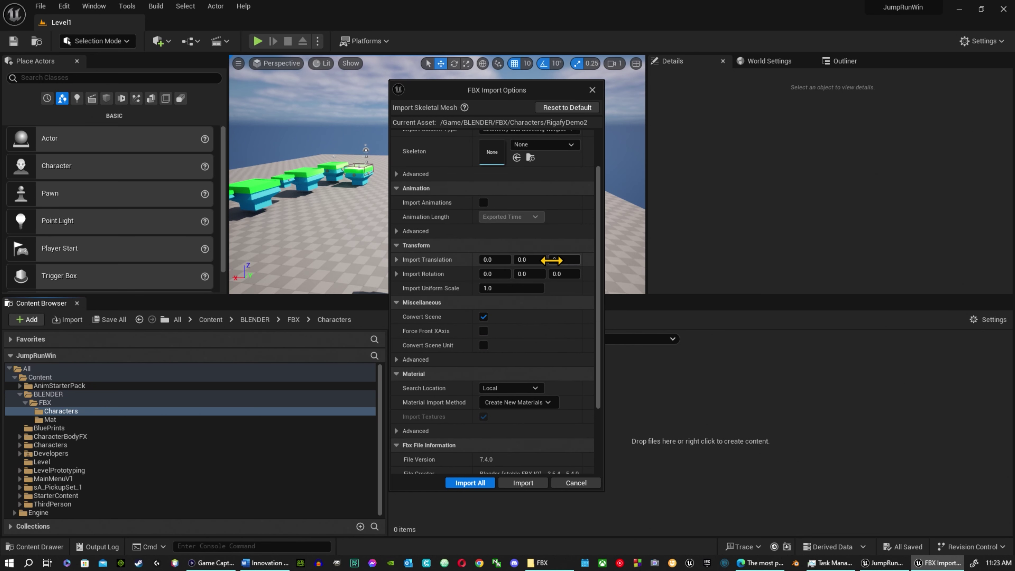
scroll(553, 291, "up", 6)
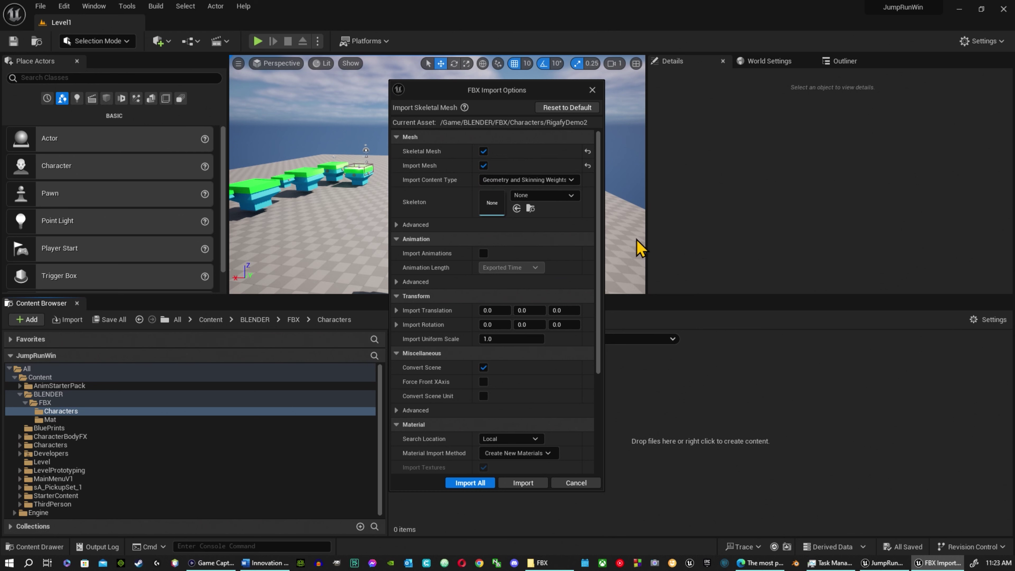
scroll(539, 404, "down", 2)
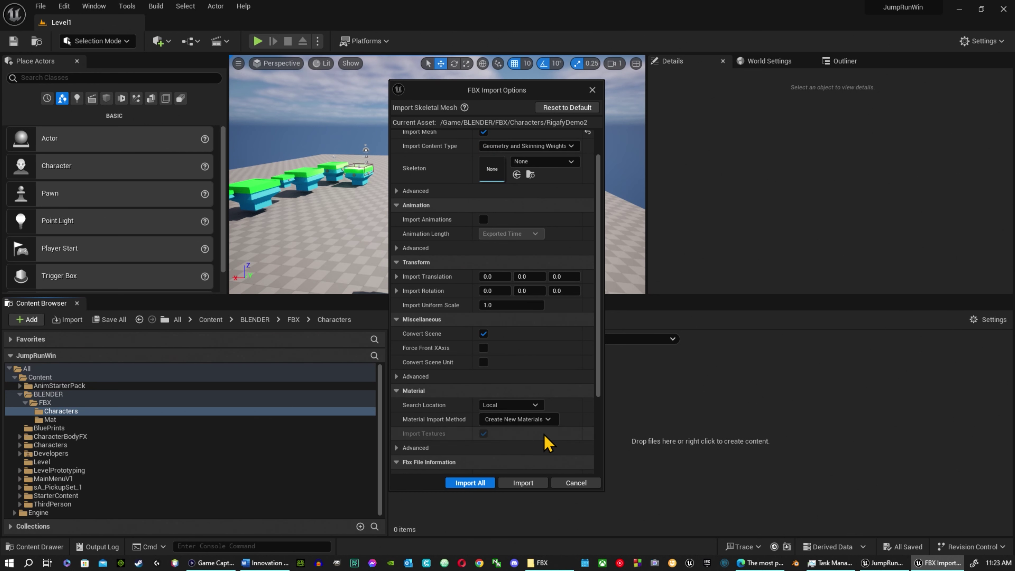
scroll(519, 446, "down", 4)
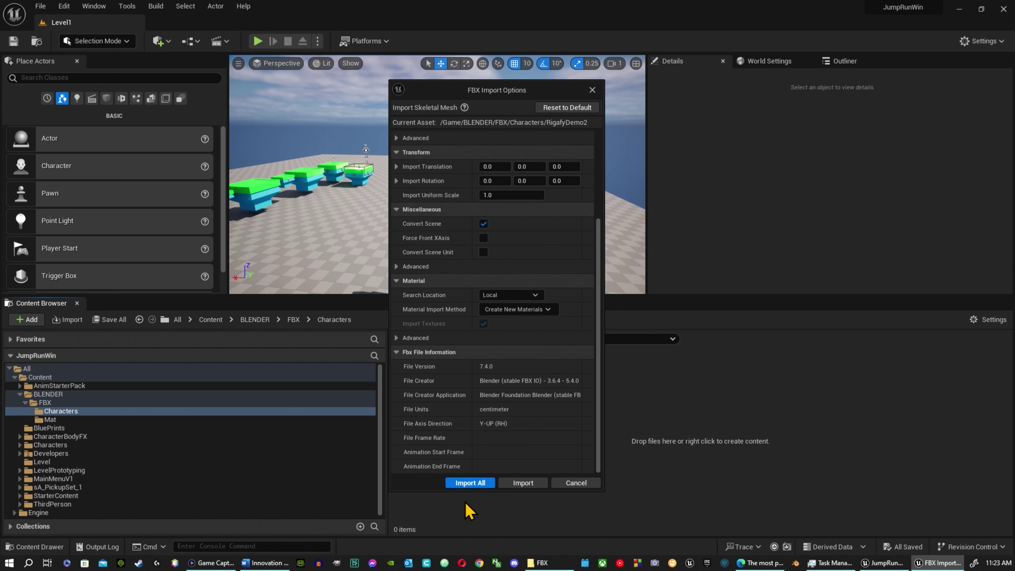
left_click(465, 483)
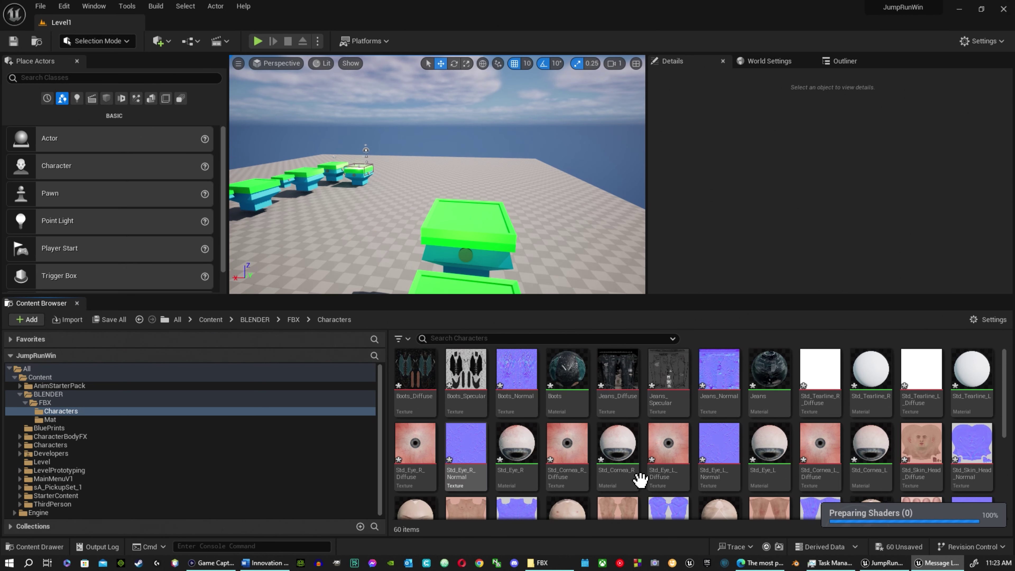
Move all texture and material assets, from Boots_Diffuse through Std_Lower_Teeth, out of the Characters folder into the Mat folder.
left_click(411, 373)
scroll(827, 381, "down", 5)
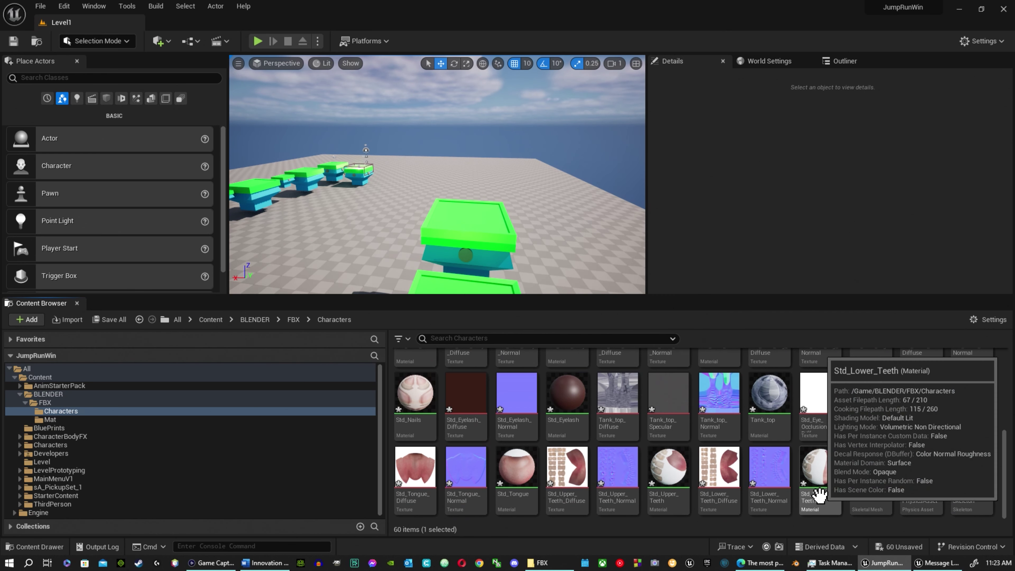
left_click(818, 465, "shift")
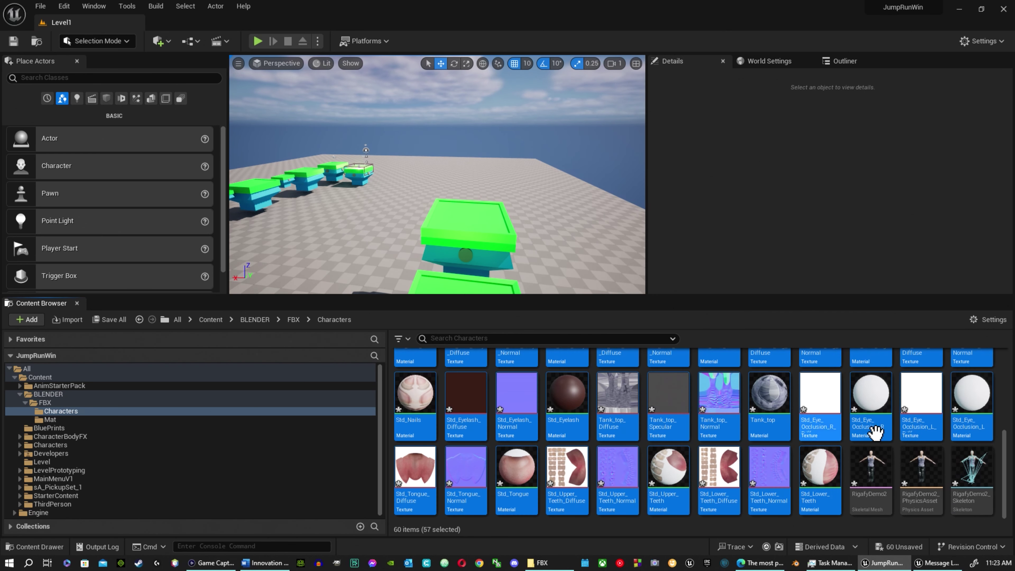
scroll(585, 447, "up", 4)
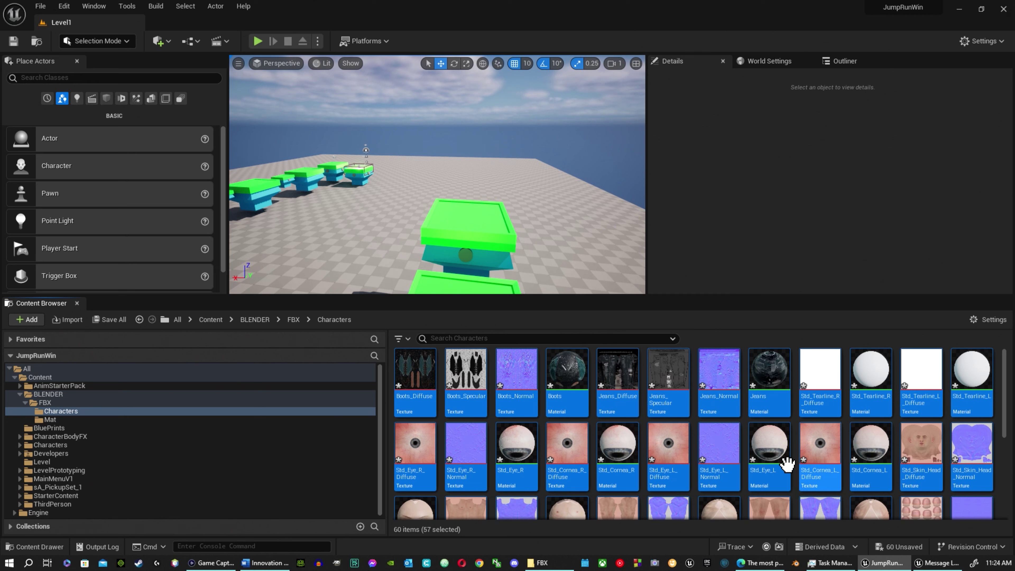
left_click_drag(465, 390, 63, 419)
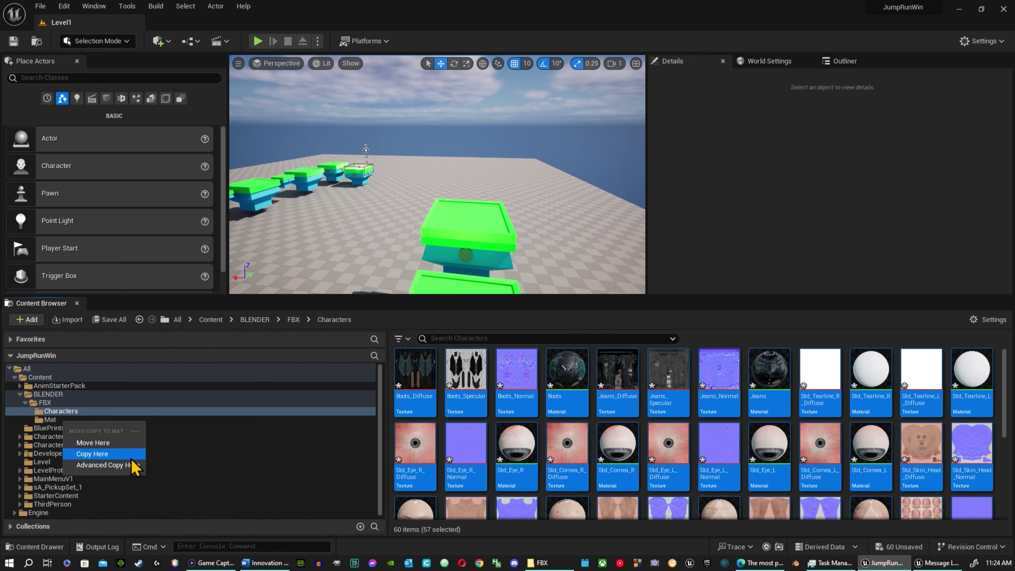
left_click(104, 446)
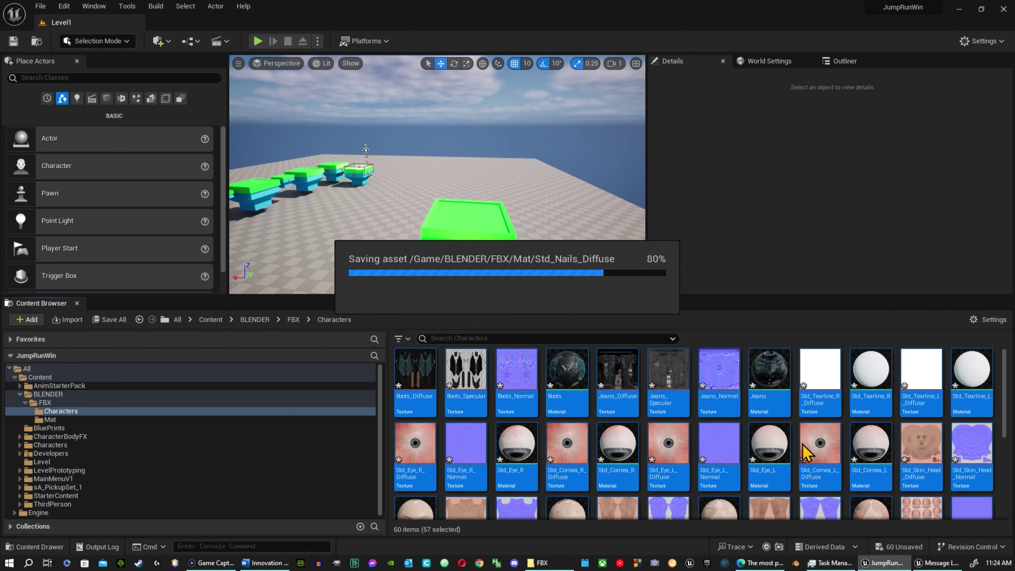
Examine the RigafyDemo2 skeletal mesh, physics asset and skeleton in the Characters folder, ending with the skeletal mesh selected.
left_click(519, 393)
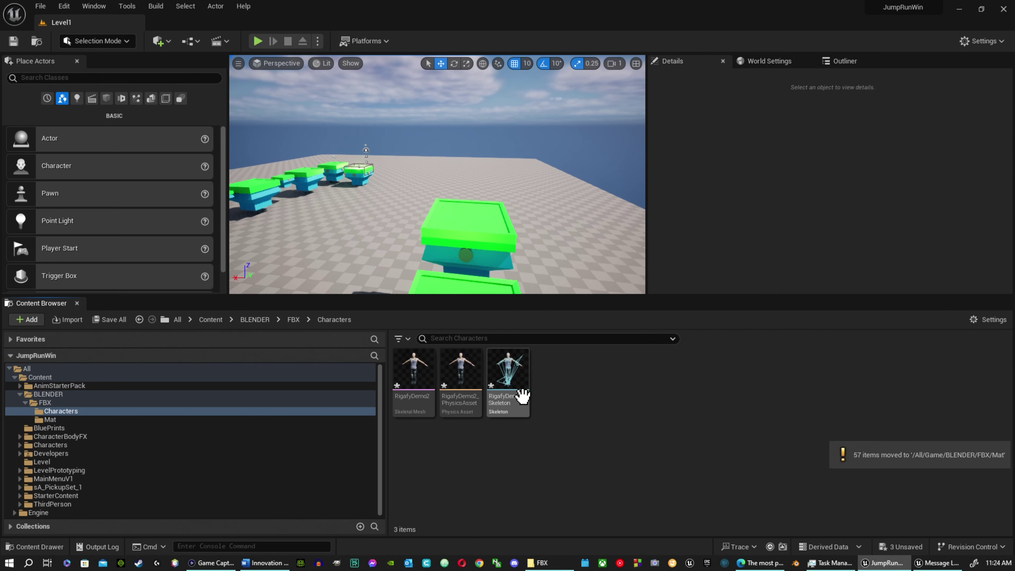
left_click(414, 383)
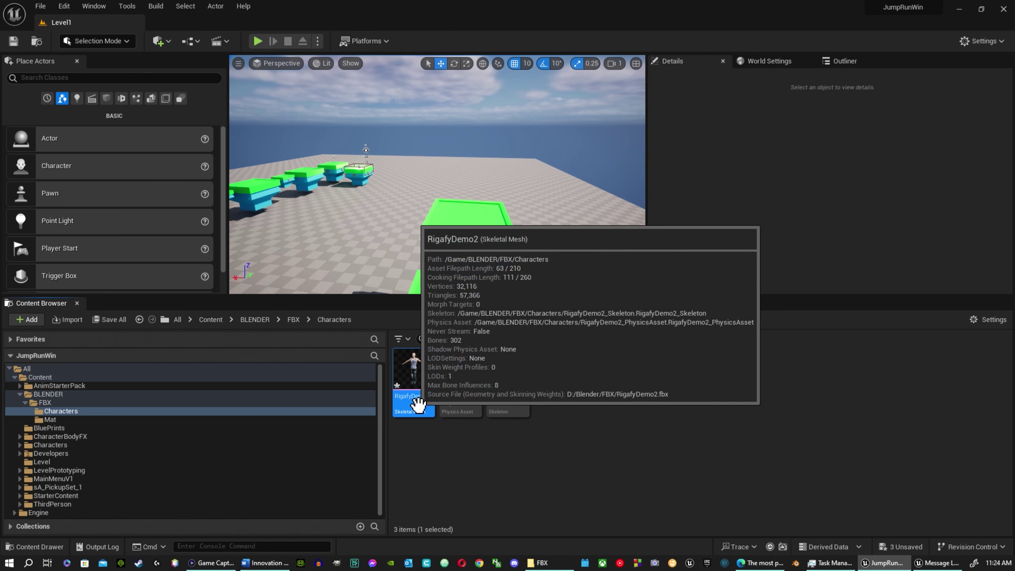
left_click(459, 400)
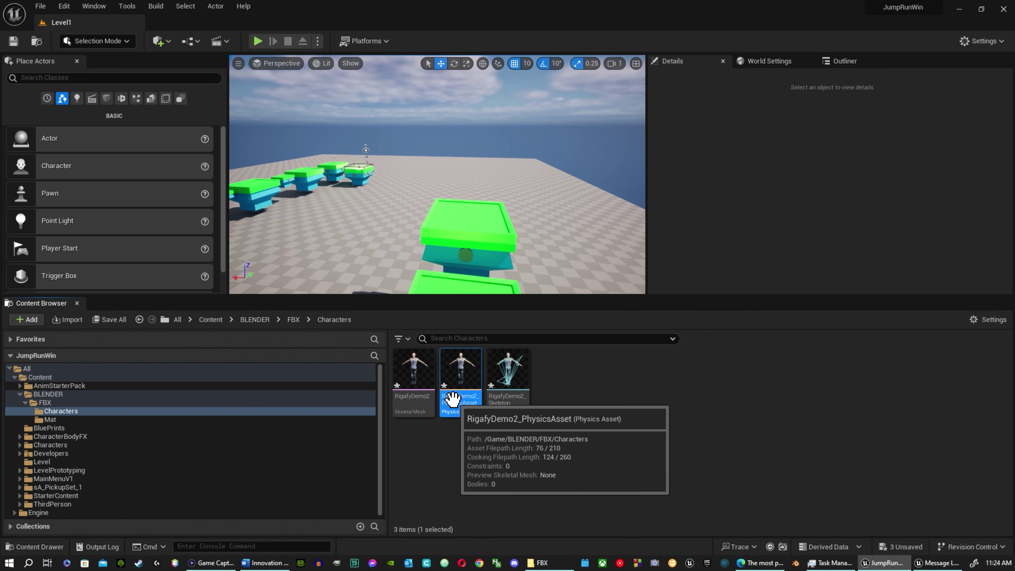
left_click(521, 394)
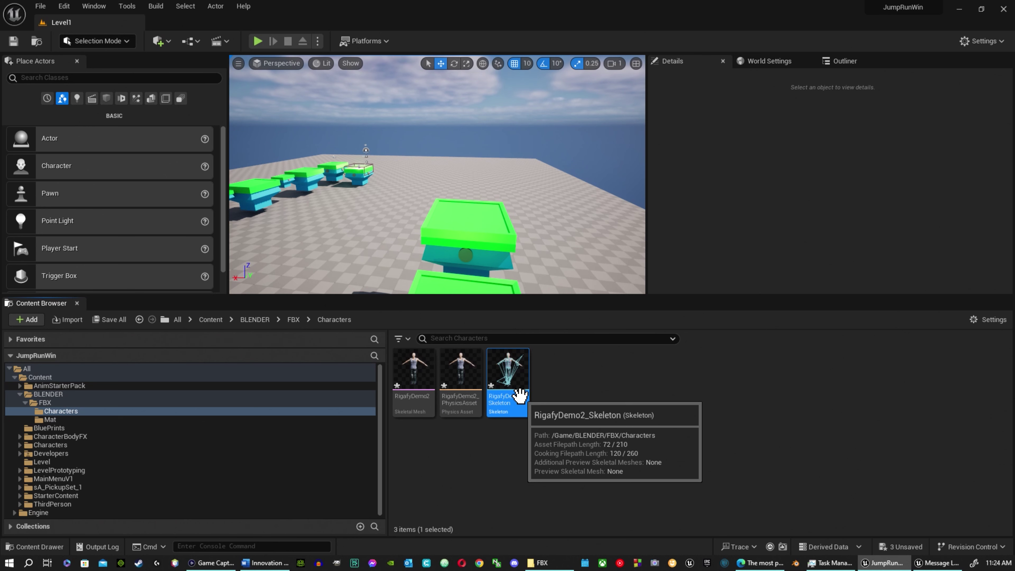
left_click(416, 387)
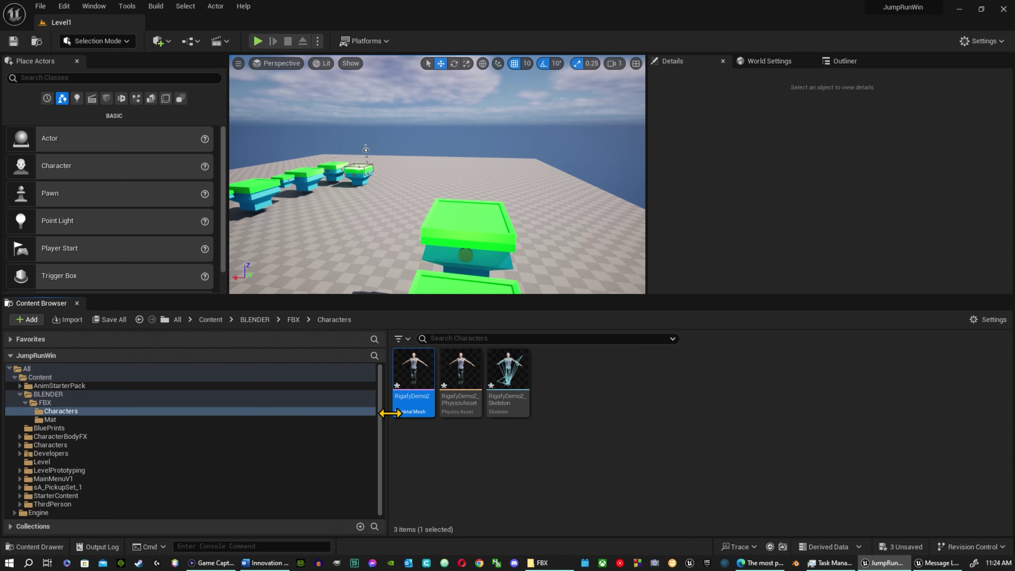
mouse_move(419, 375)
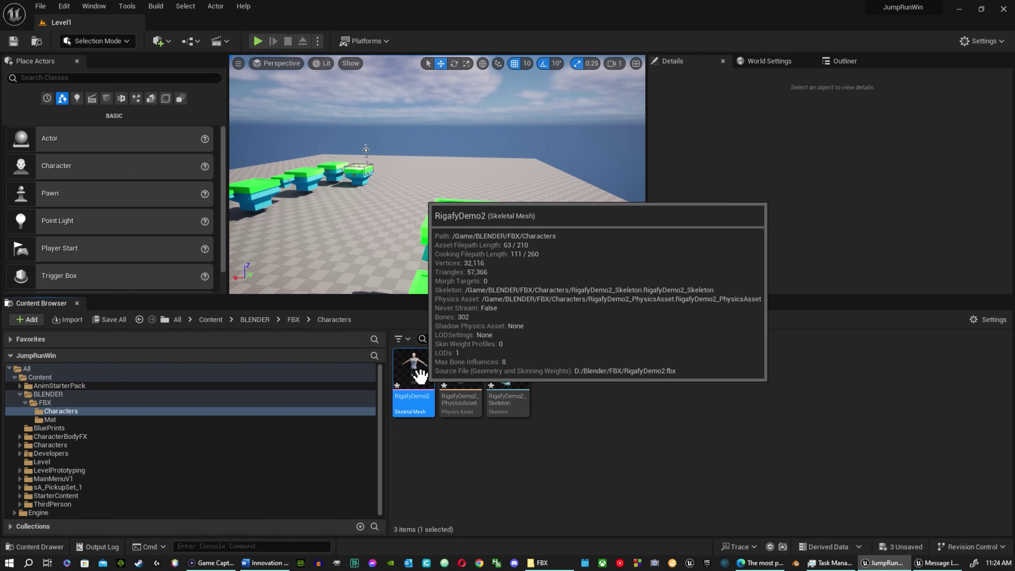